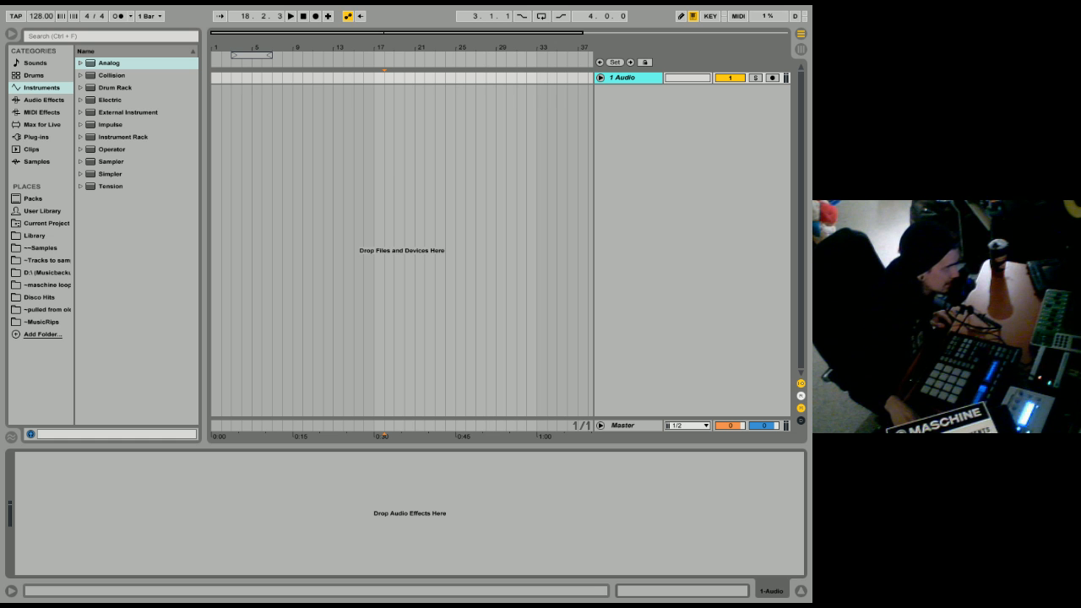
# Play the empty arrangement briefly from bar 9.
pyautogui.click(293, 61)
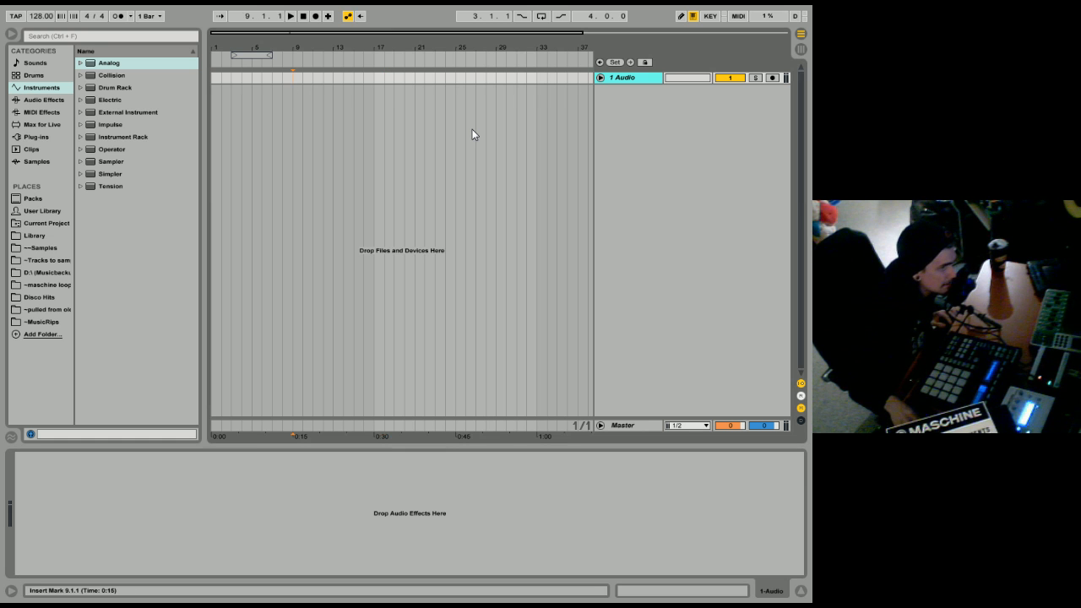
pyautogui.press('space')
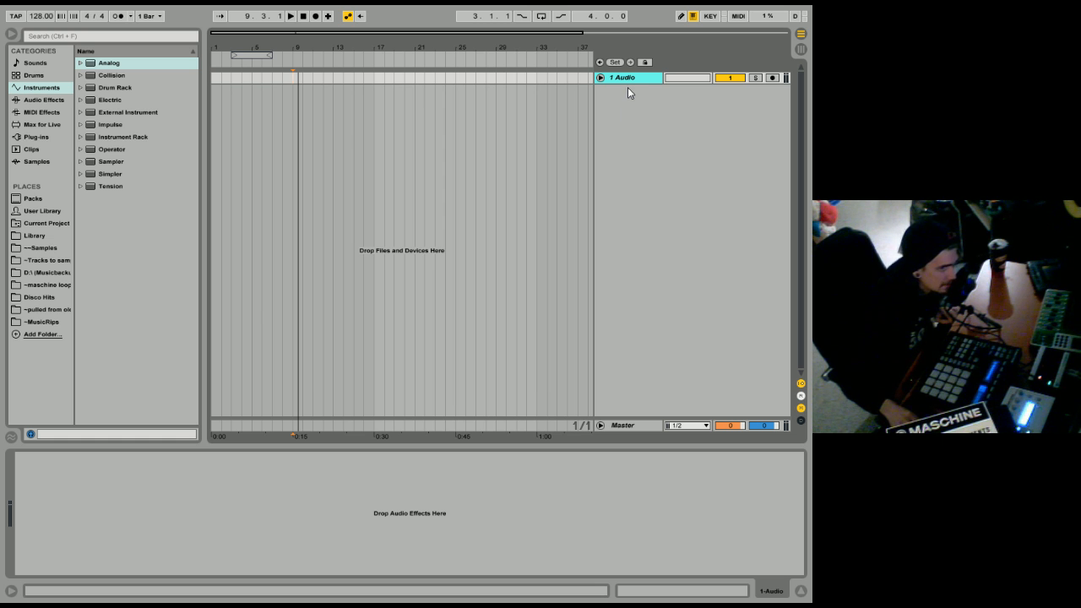
# Unfold the 1 Audio track and insert a MIDI track below it.
pyautogui.moveTo(626, 82); pyautogui.dragTo(620, 135)
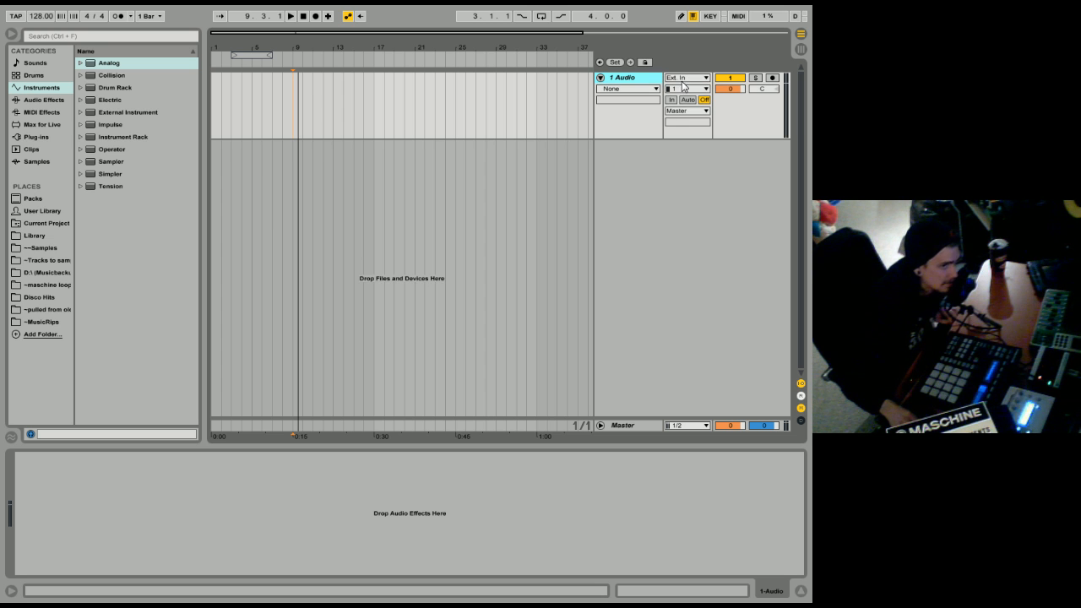
pyautogui.rightClick(615, 161)
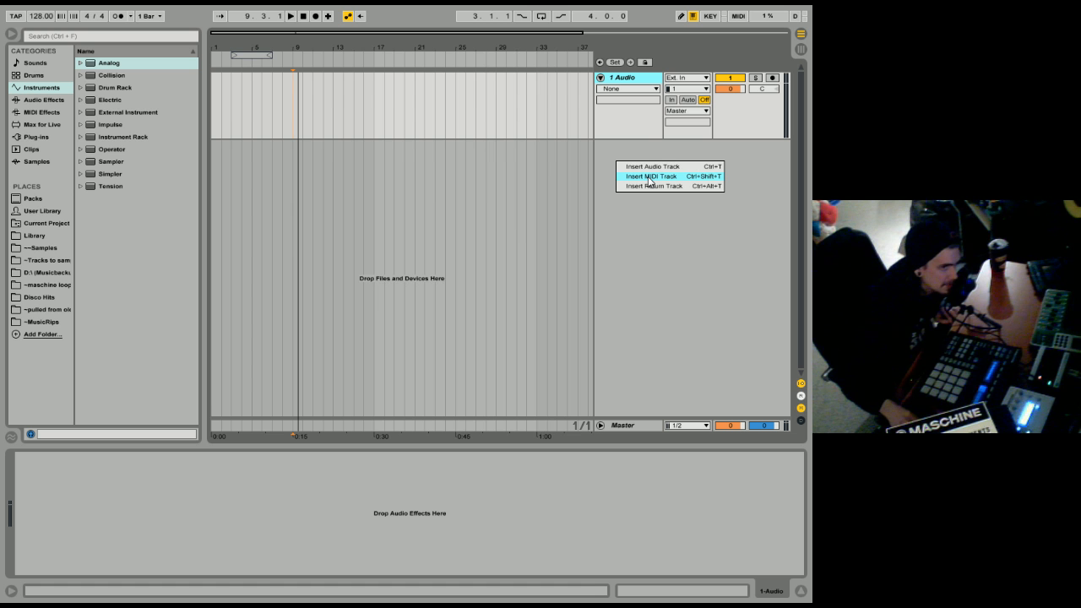
pyautogui.click(649, 179)
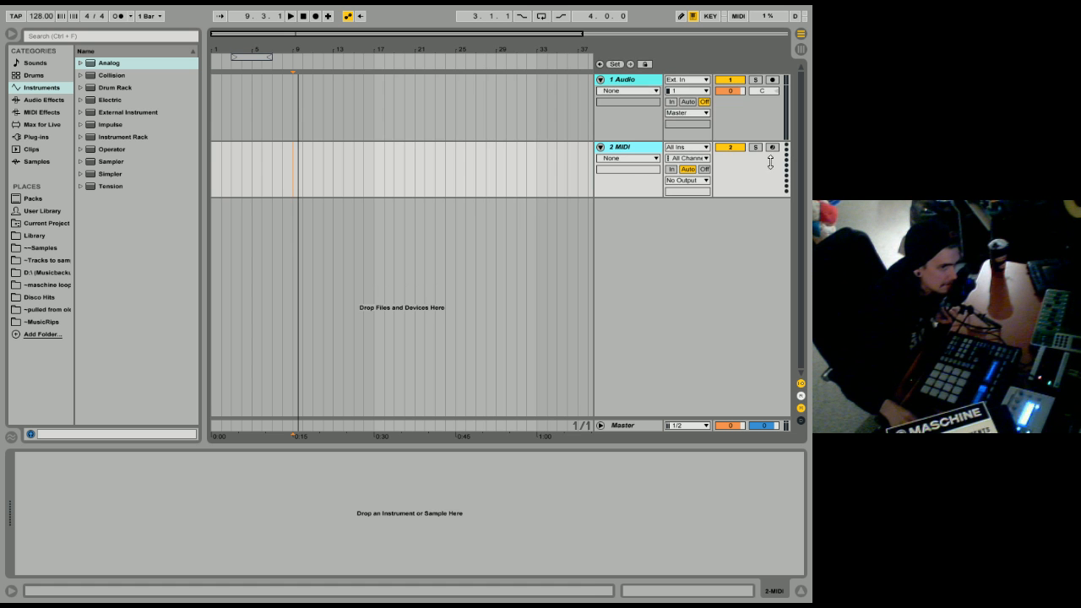
# Lower the Master track volume to -3.2.
pyautogui.click(637, 80)
pyautogui.click(630, 149)
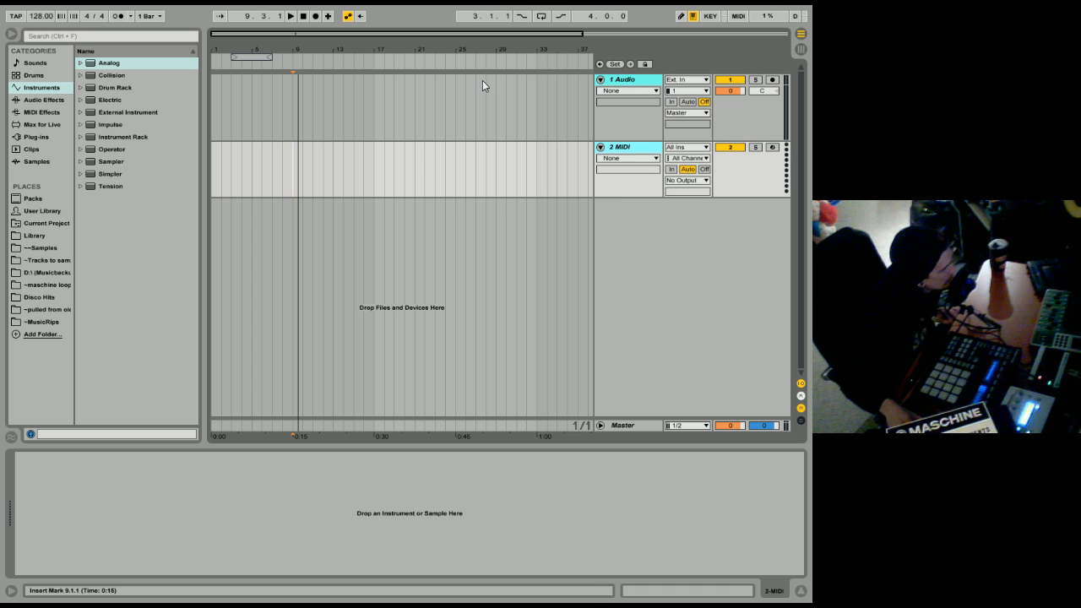
pyautogui.moveTo(744, 427); pyautogui.dragTo(744, 441)
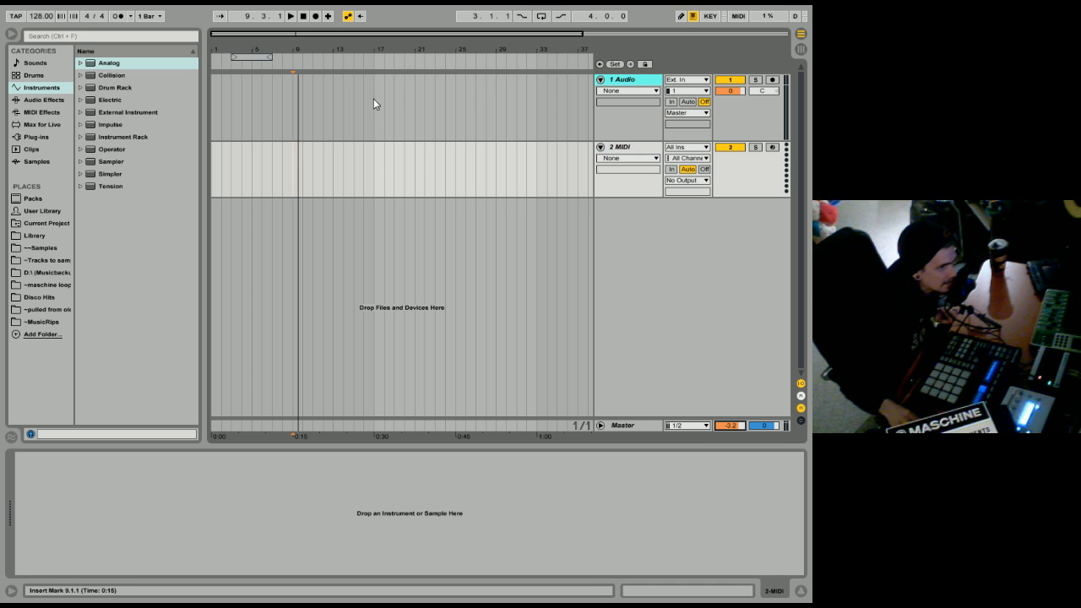
# Select bars 17 to 21 on the 1 Audio track and loop that selection.
pyautogui.click(251, 58)
pyautogui.moveTo(251, 61); pyautogui.dragTo(261, 61)
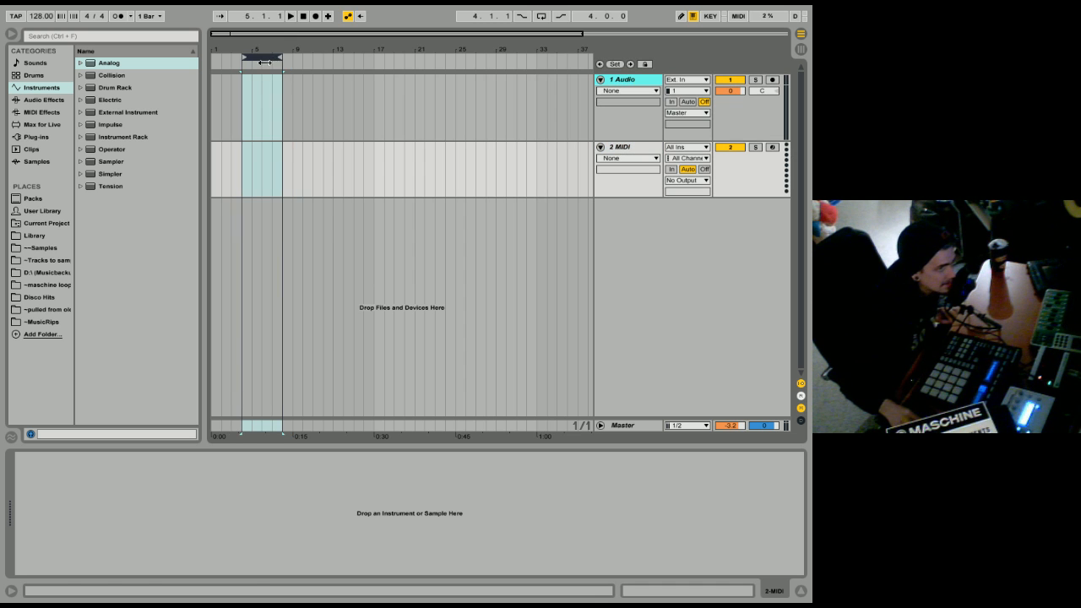
pyautogui.moveTo(371, 117); pyautogui.dragTo(419, 124)
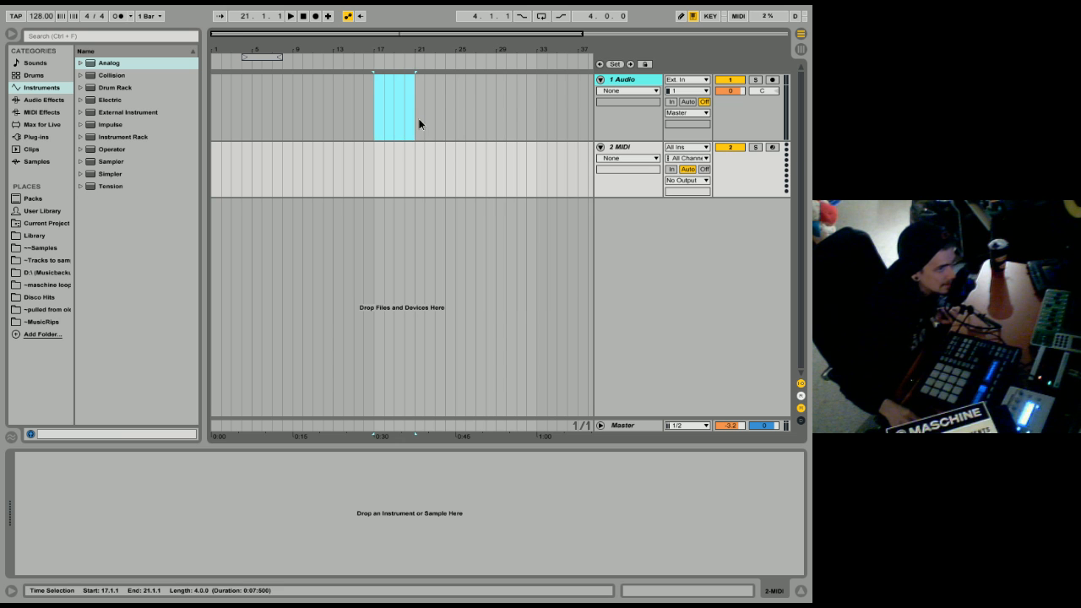
pyautogui.rightClick(401, 99)
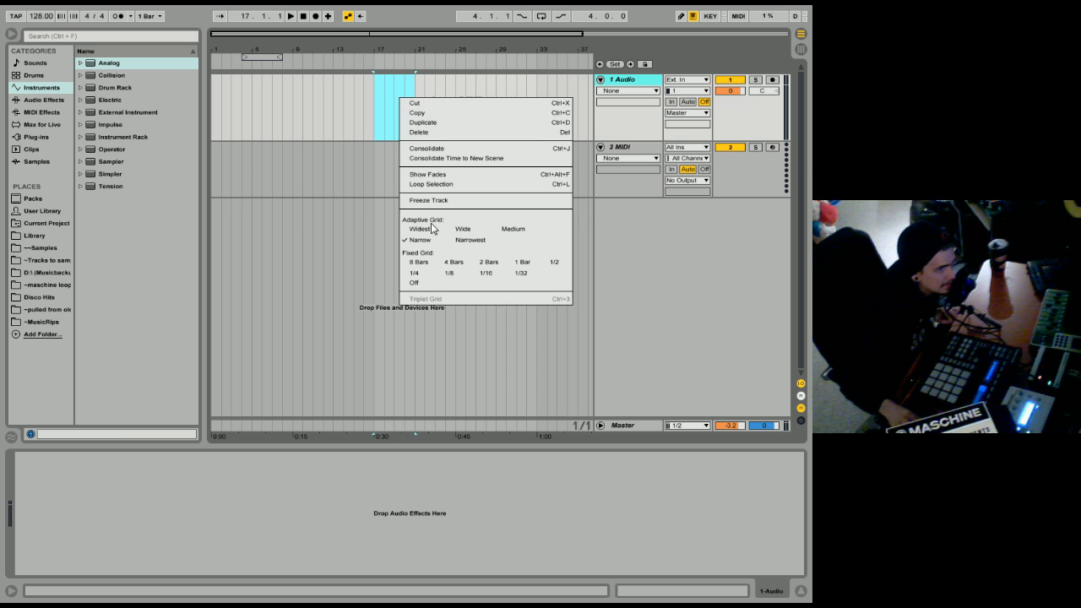
pyautogui.click(388, 96)
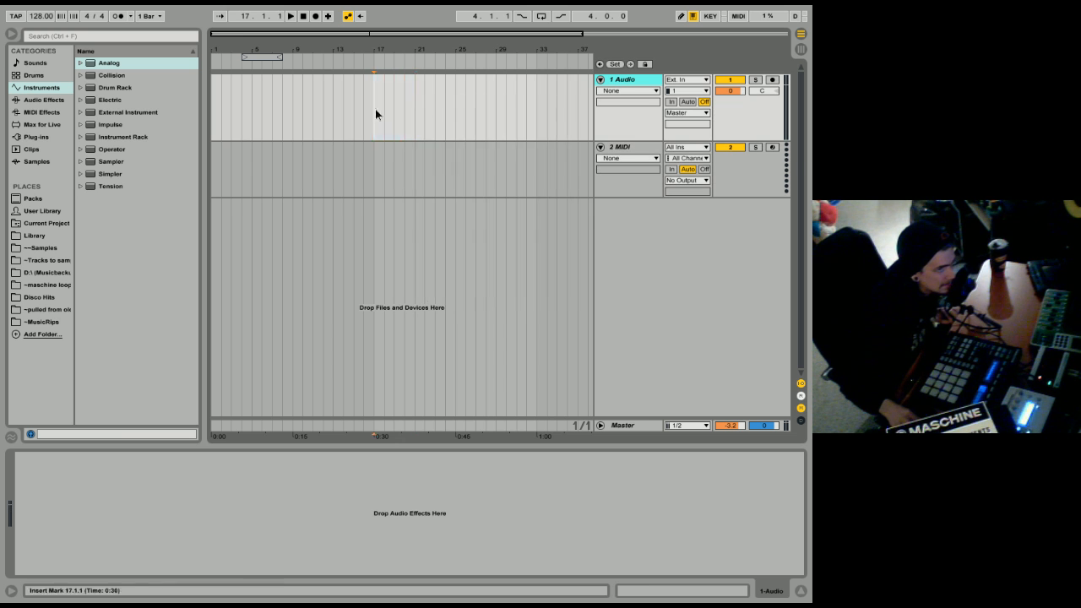
pyautogui.rightClick(395, 98)
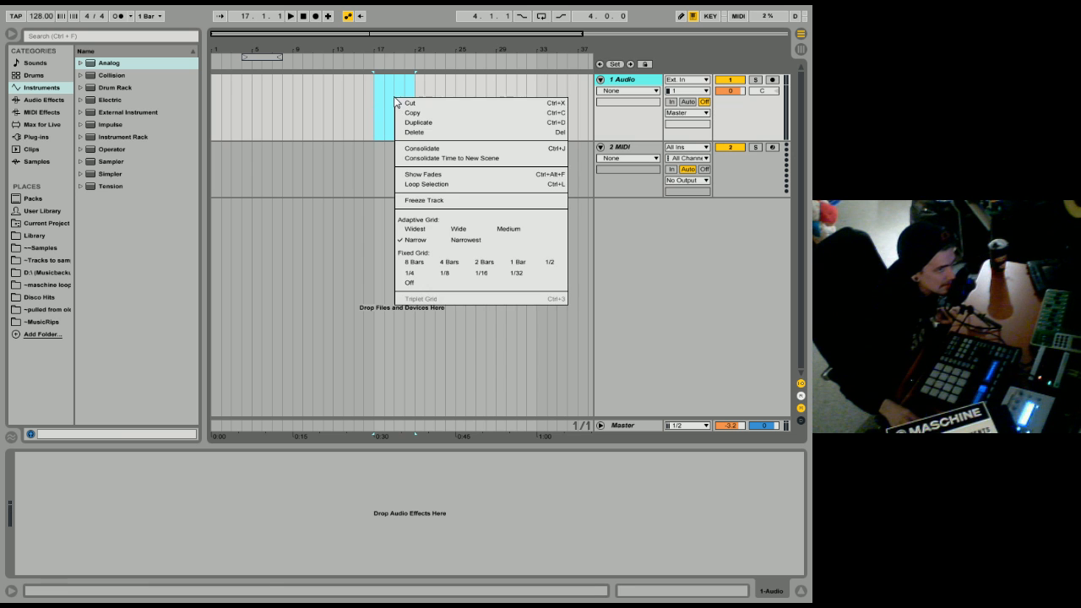
pyautogui.click(455, 185)
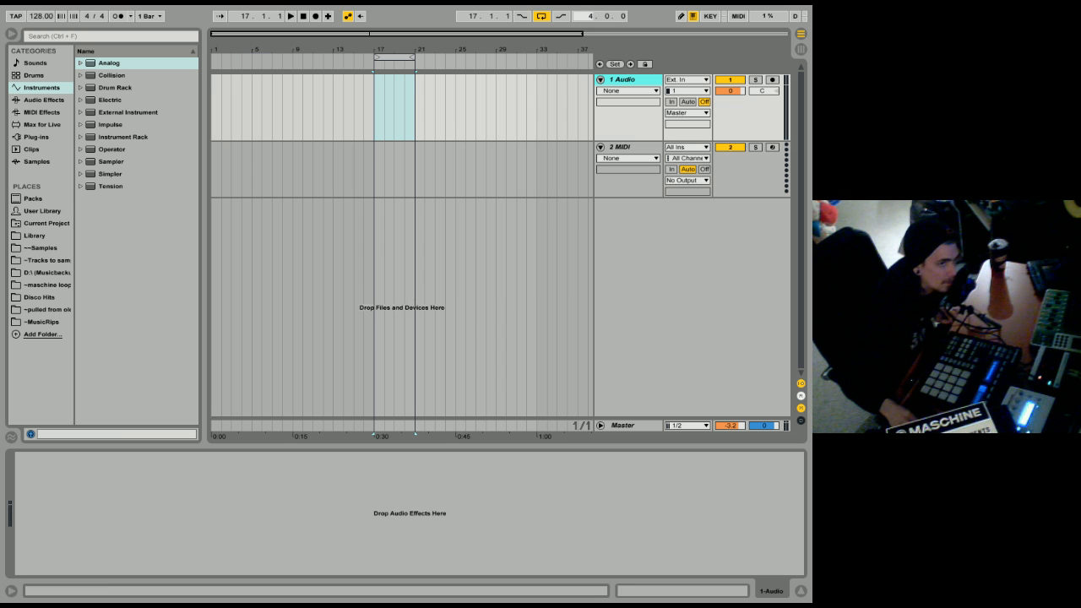
# Shorten the loop to one bar starting at bar 17, set a fixed 1/4 grid, and select that bar on the MIDI track.
pyautogui.click(426, 109)
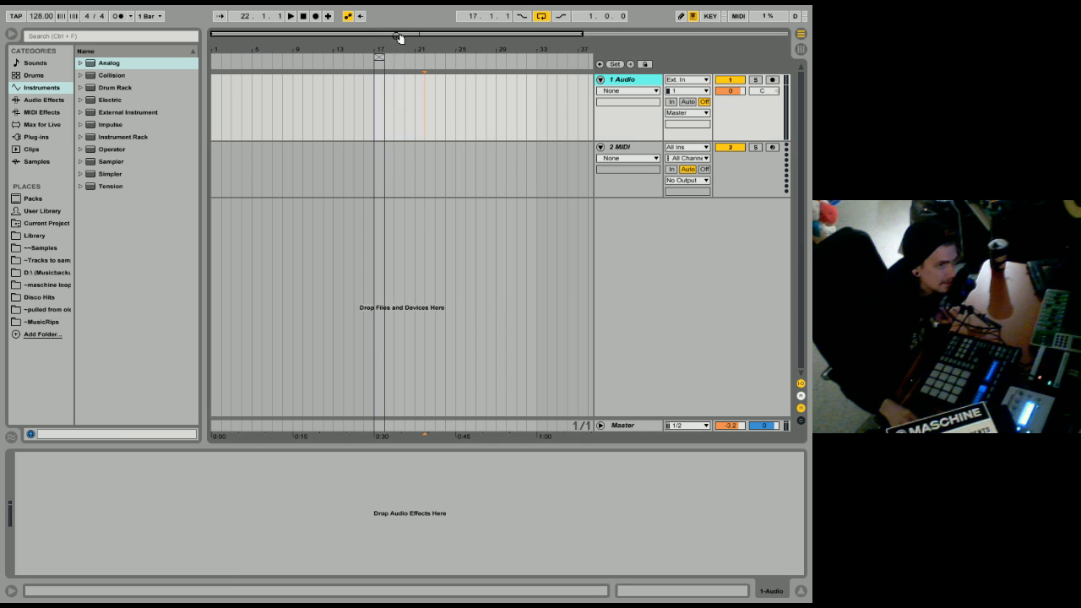
pyautogui.moveTo(379, 48); pyautogui.dragTo(342, 48)
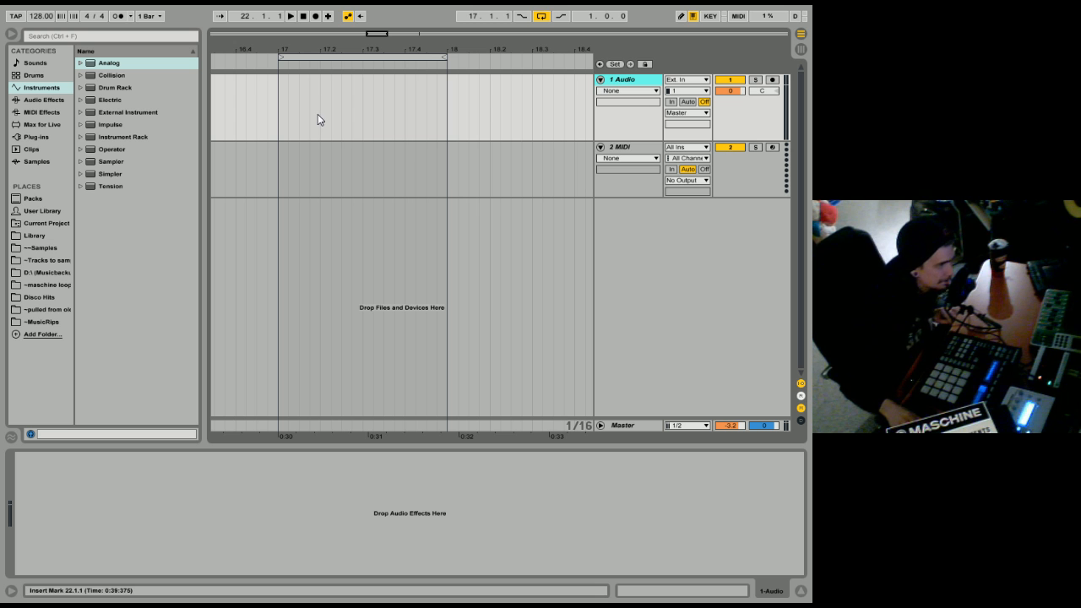
pyautogui.rightClick(337, 170)
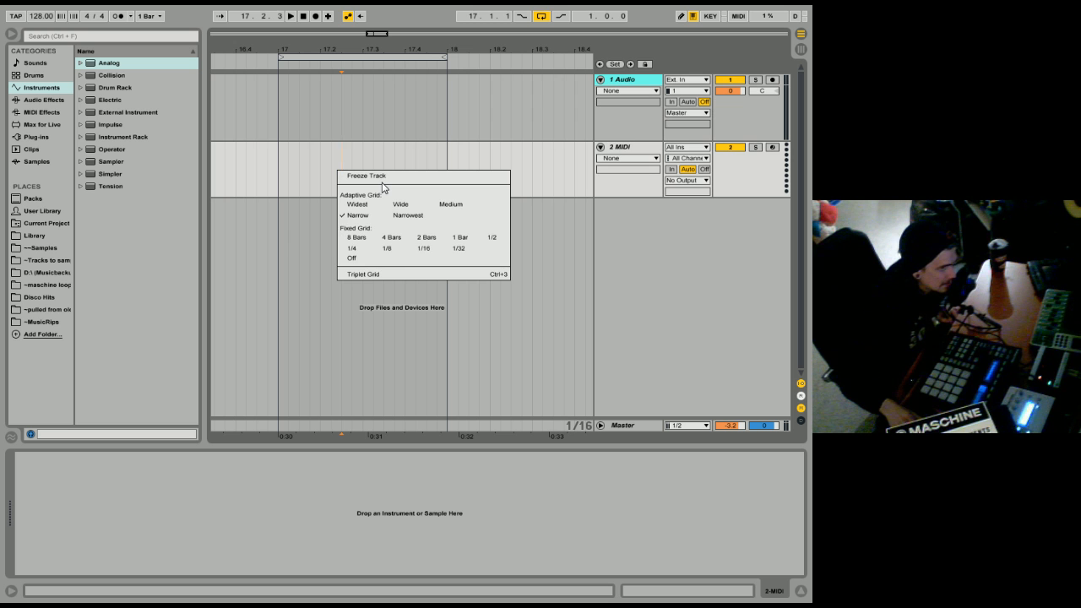
pyautogui.click(360, 247)
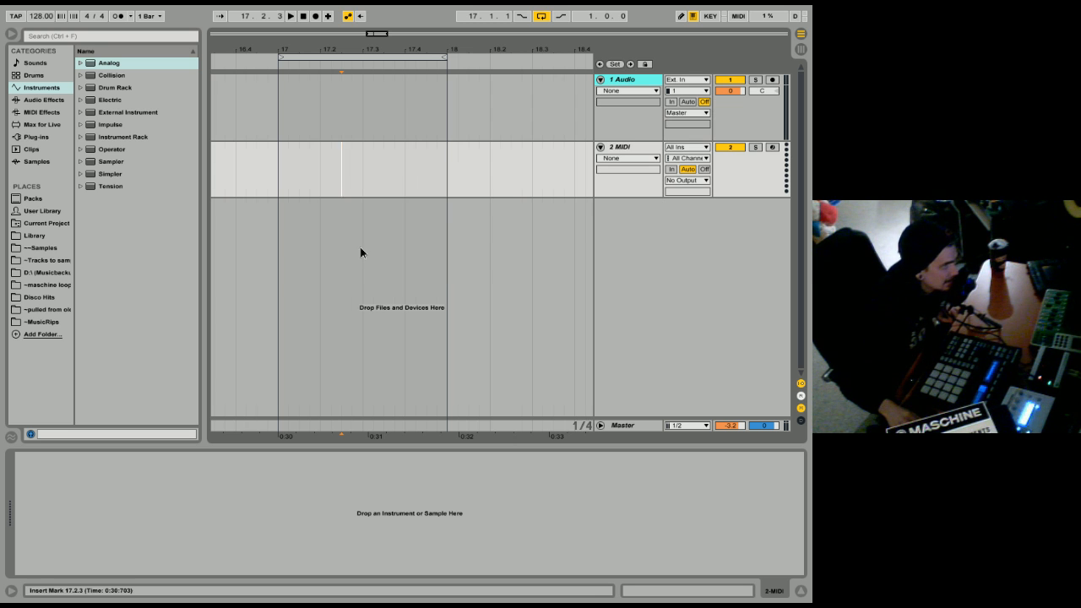
pyautogui.moveTo(263, 156); pyautogui.dragTo(319, 156)
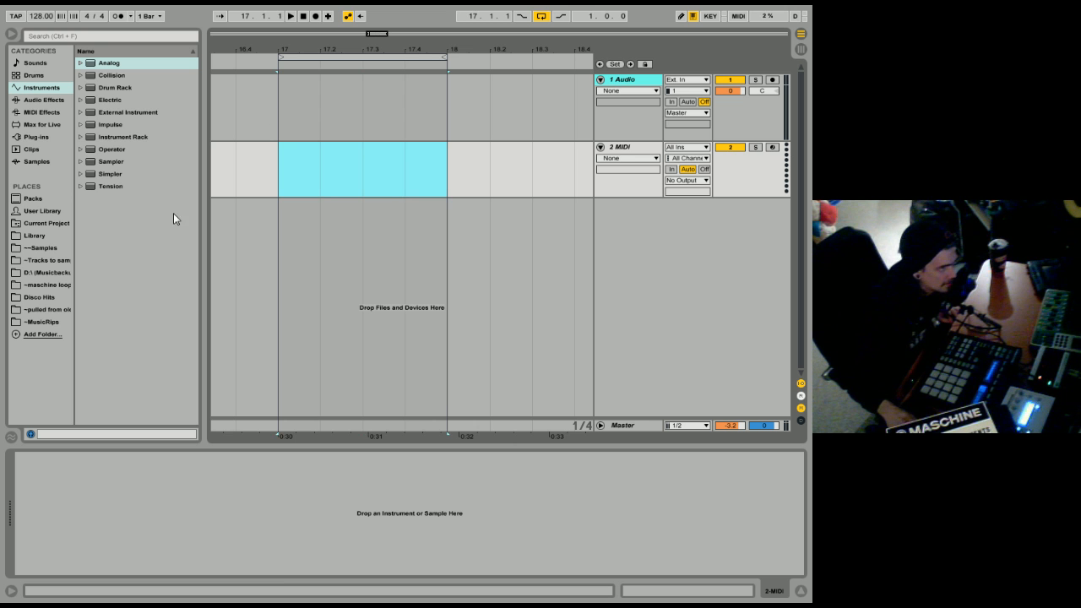
# Open the VEH1 Soft Kicks folder of the first Vengeance Essential pack in the Library.
pyautogui.click(36, 235)
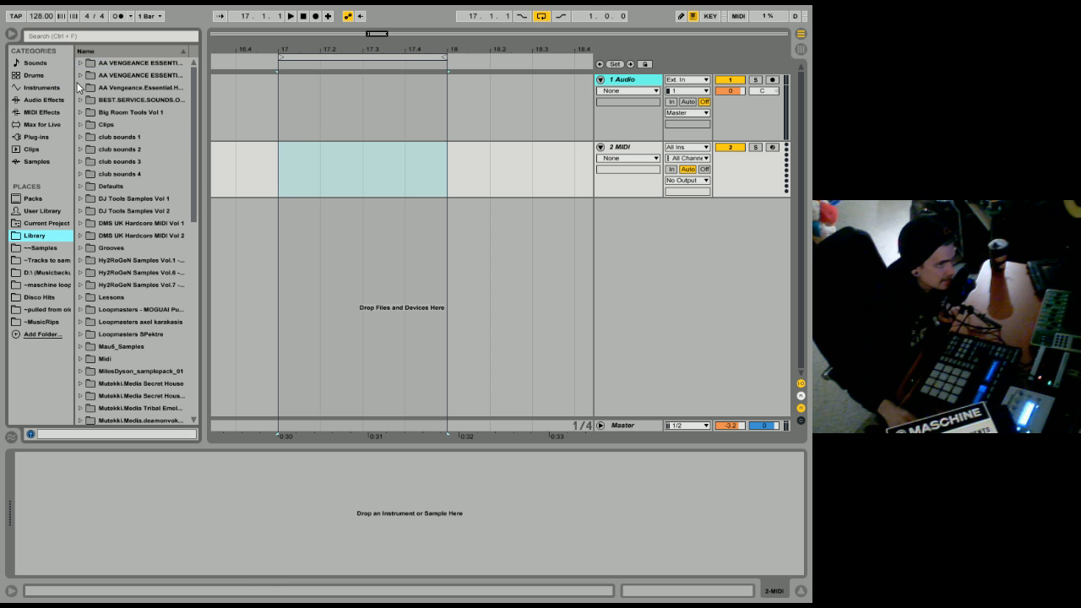
pyautogui.click(81, 63)
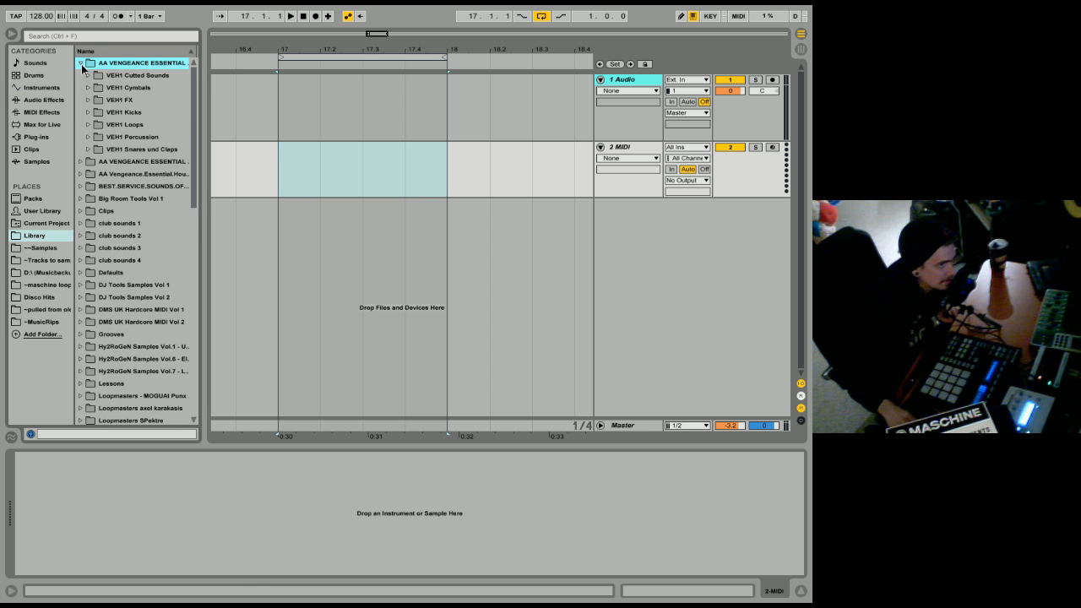
pyautogui.click(89, 113)
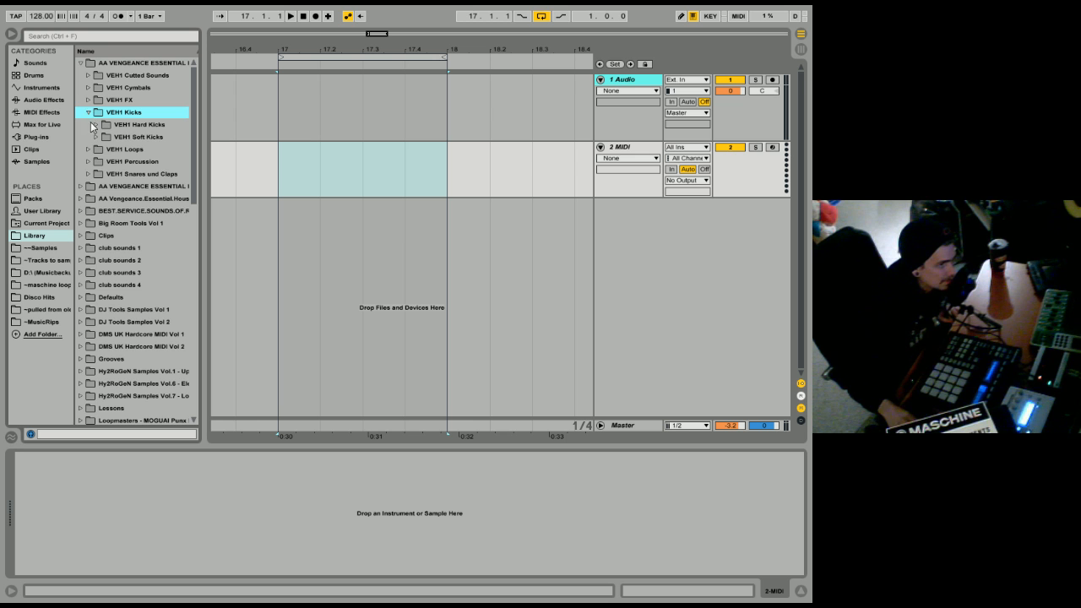
pyautogui.click(96, 137)
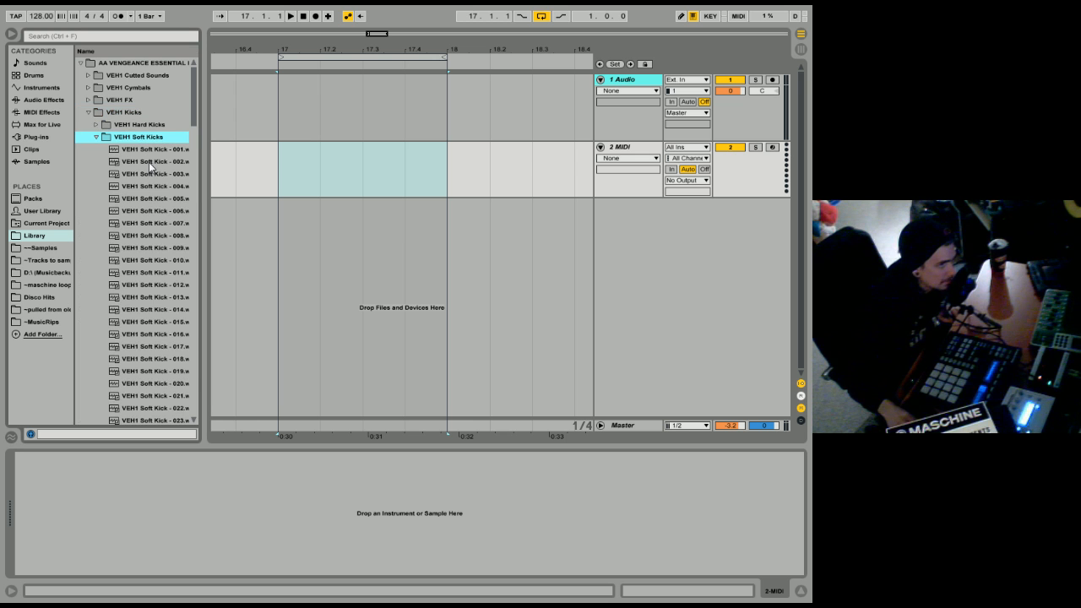
# Audition several soft kick samples and place VEH1 Soft Kick - 016 at bar 17 on the second track.
pyautogui.click(150, 211)
pyautogui.click(145, 248)
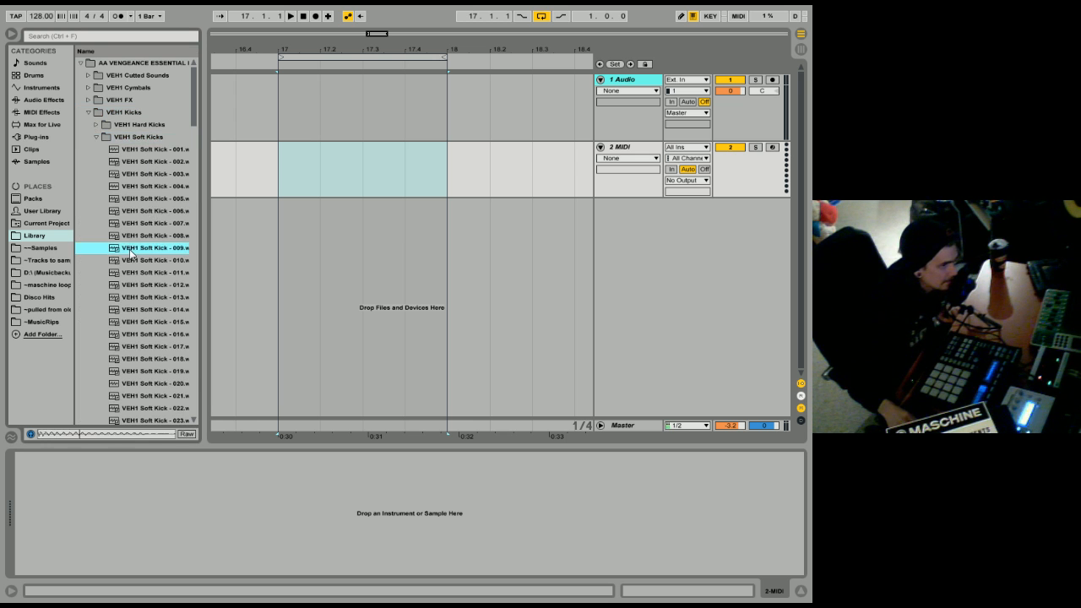
pyautogui.click(142, 260)
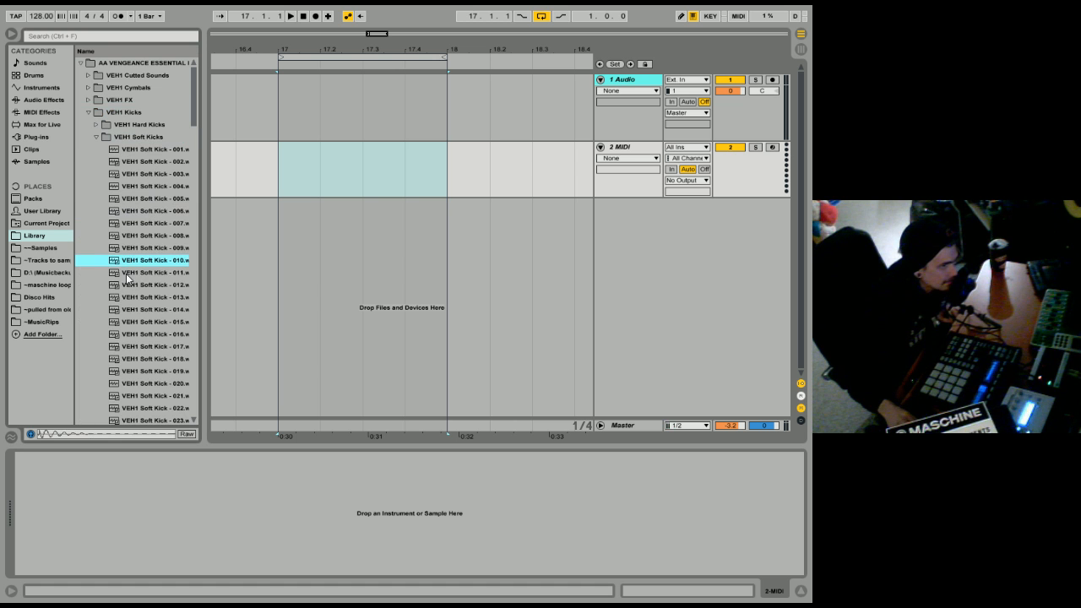
pyautogui.click(129, 273)
pyautogui.click(131, 298)
pyautogui.scroll(-3, 133, 279)
pyautogui.click(127, 224)
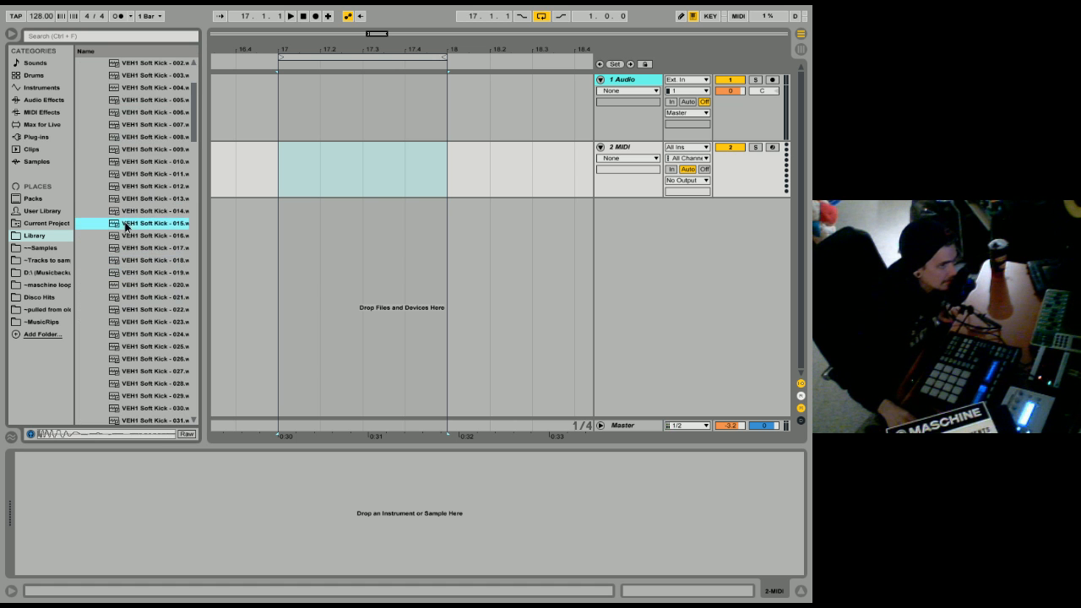
pyautogui.click(129, 241)
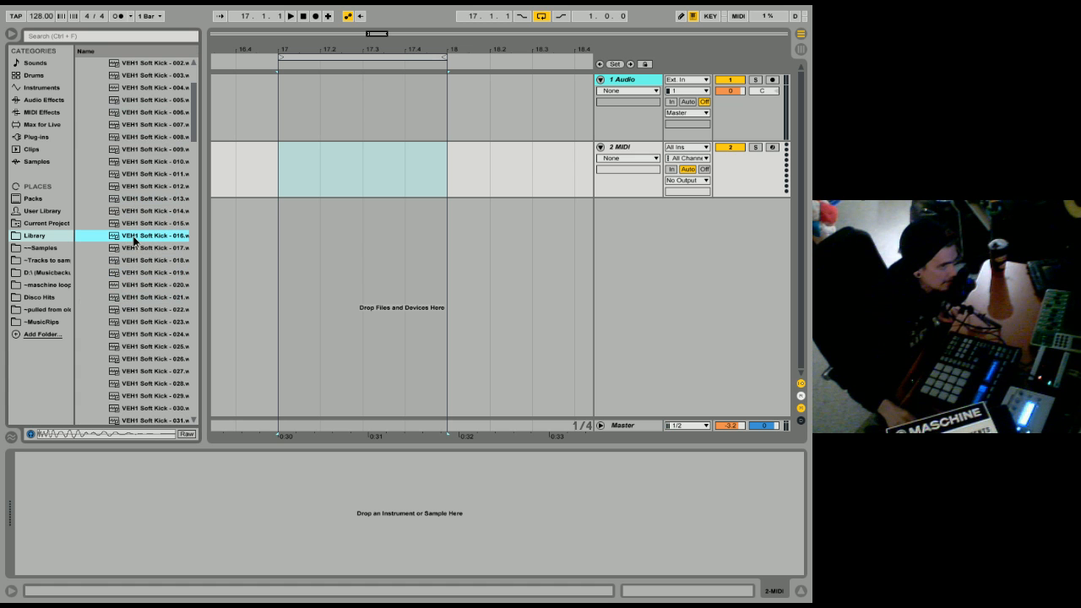
pyautogui.moveTo(134, 241); pyautogui.dragTo(307, 186)
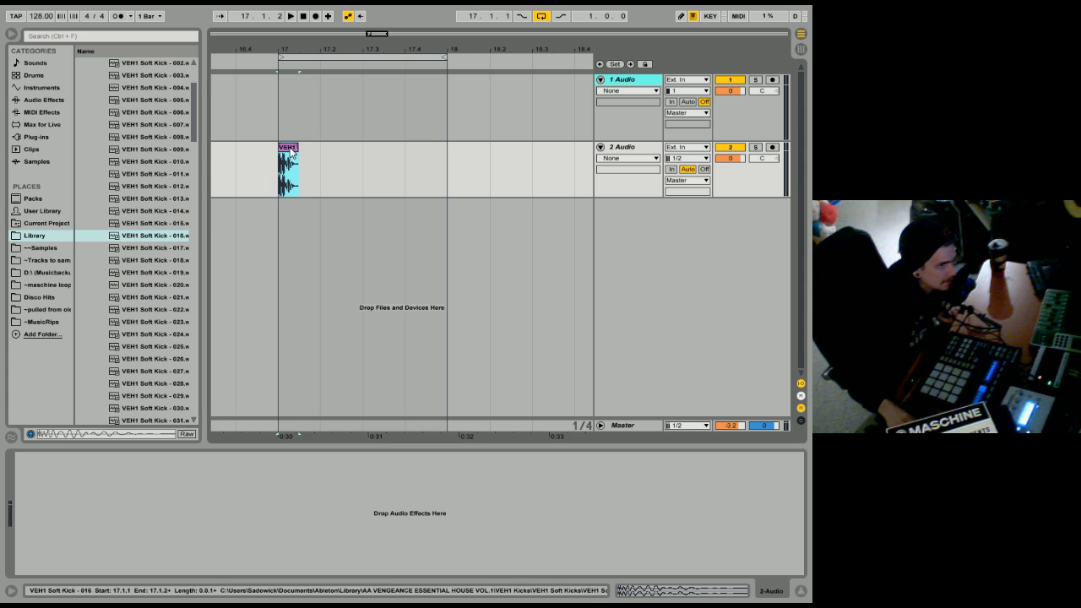
# Copy the kick clip and paste it on beats 17.2, 17.3 and 17.4.
pyautogui.rightClick(292, 152)
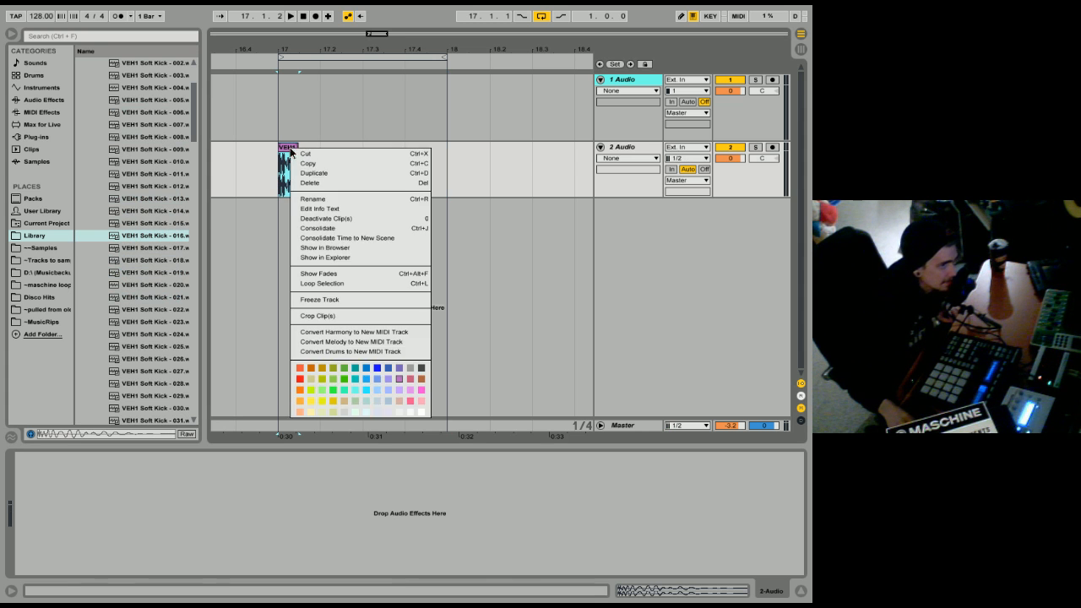
pyautogui.click(308, 162)
pyautogui.rightClick(321, 167)
pyautogui.click(335, 168)
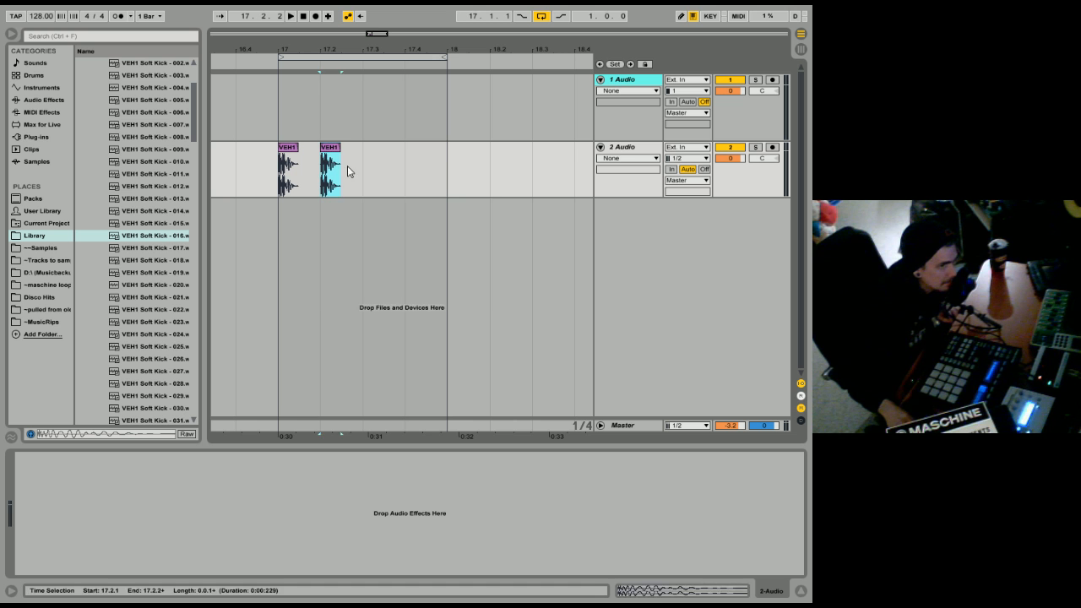
pyautogui.click(365, 160)
pyautogui.rightClick(365, 160)
pyautogui.click(381, 173)
pyautogui.click(414, 165)
pyautogui.rightClick(414, 165)
pyautogui.click(424, 165)
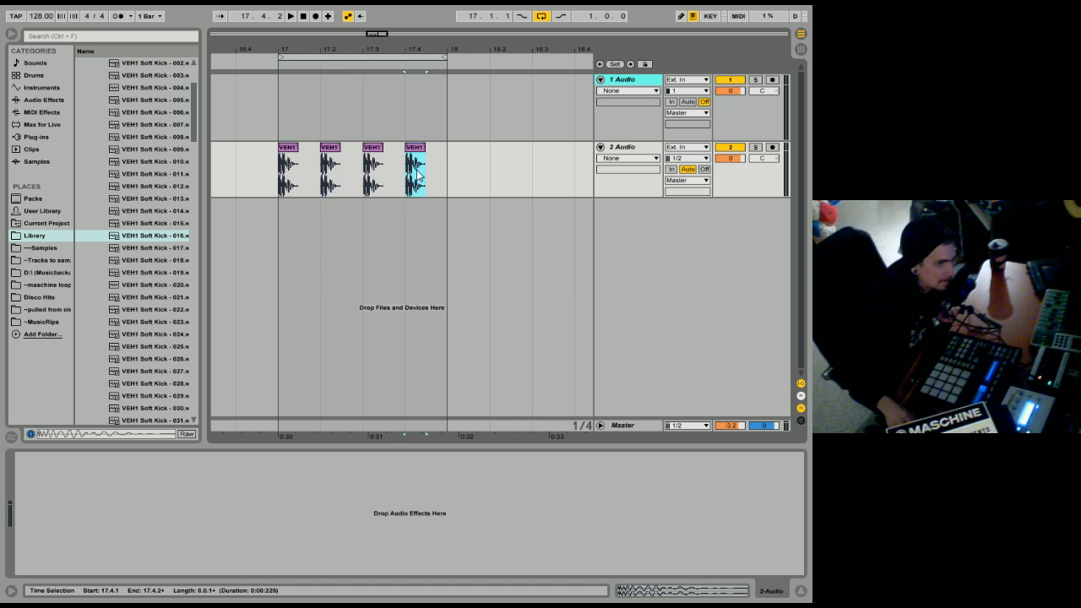
# Delete the three pasted kick clips from beat 17.2 onward, keeping only the first kick.
pyautogui.moveTo(490, 175); pyautogui.dragTo(330, 178)
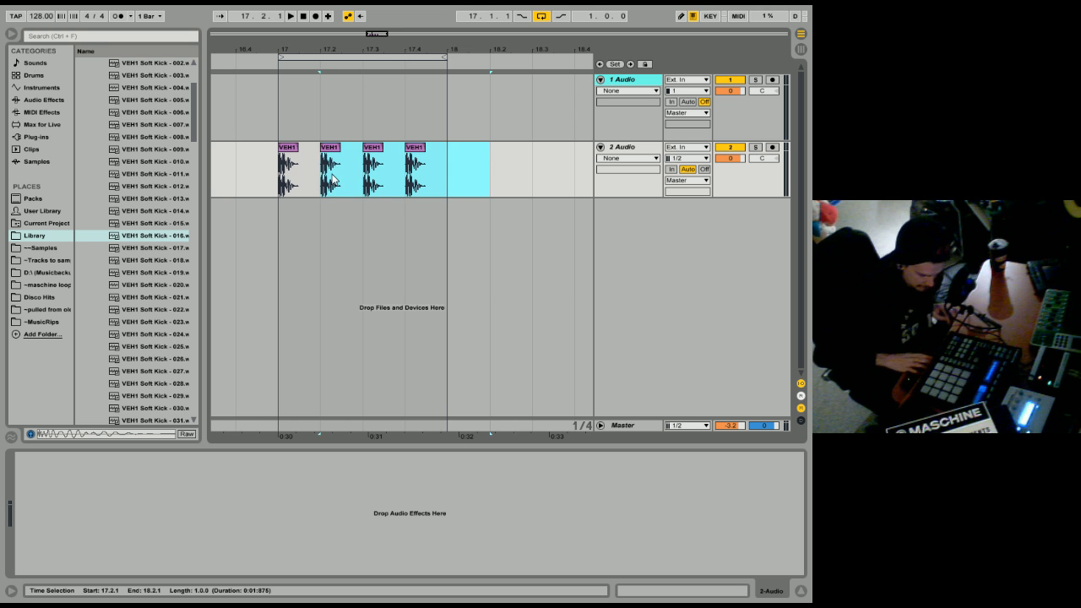
pyautogui.press('Delete')
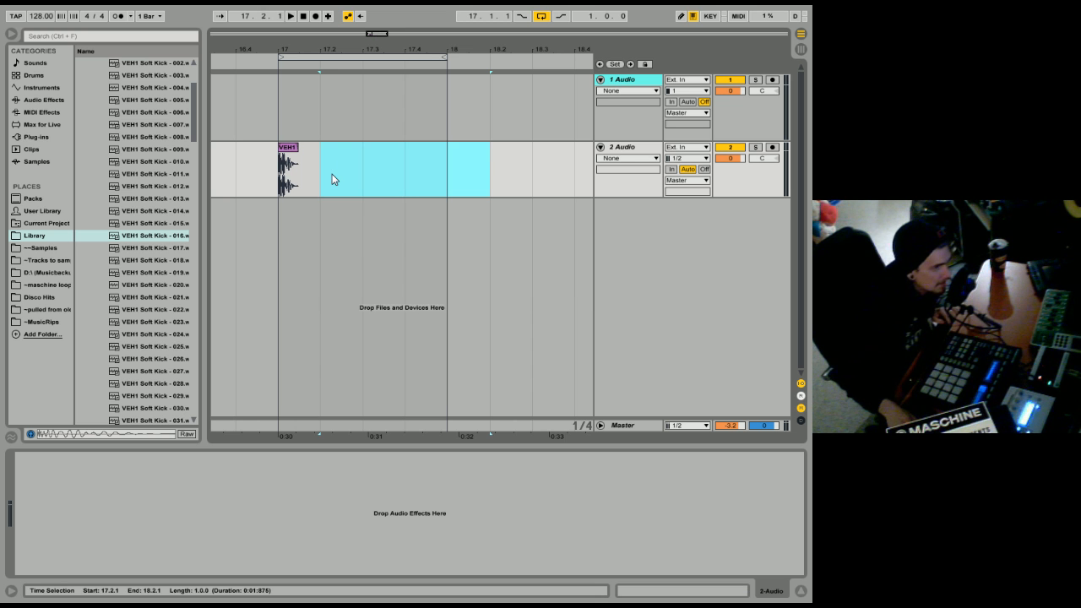
# Select the full first beat containing the kick and duplicate it three times to fill bar 17.
pyautogui.click(295, 179)
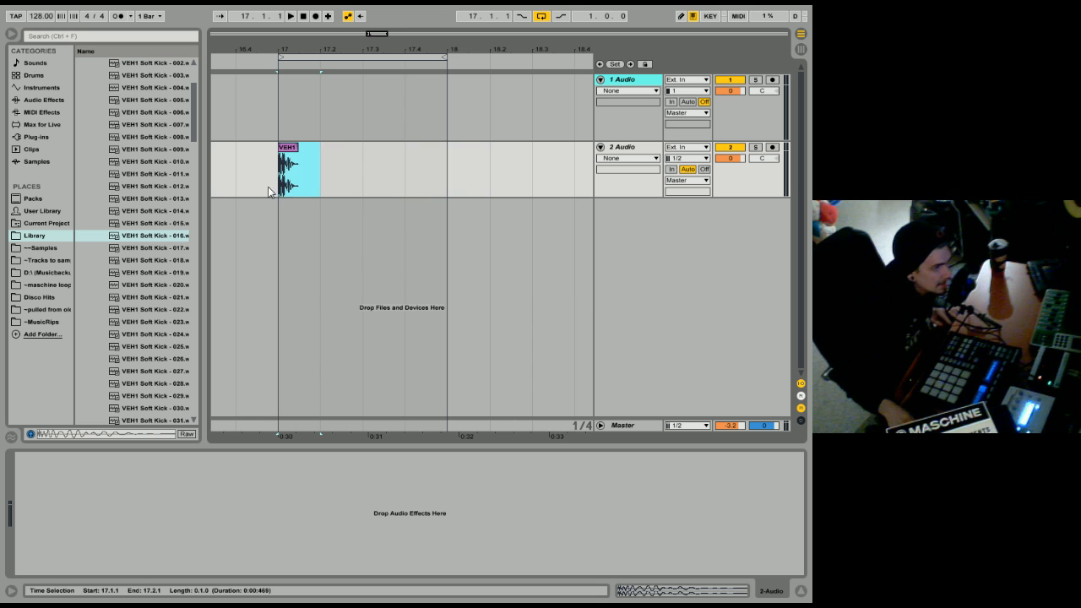
pyautogui.hotkey('ctrl', 'd')
pyautogui.hotkey('ctrl', 'd')
pyautogui.hotkey('ctrl', 'd')
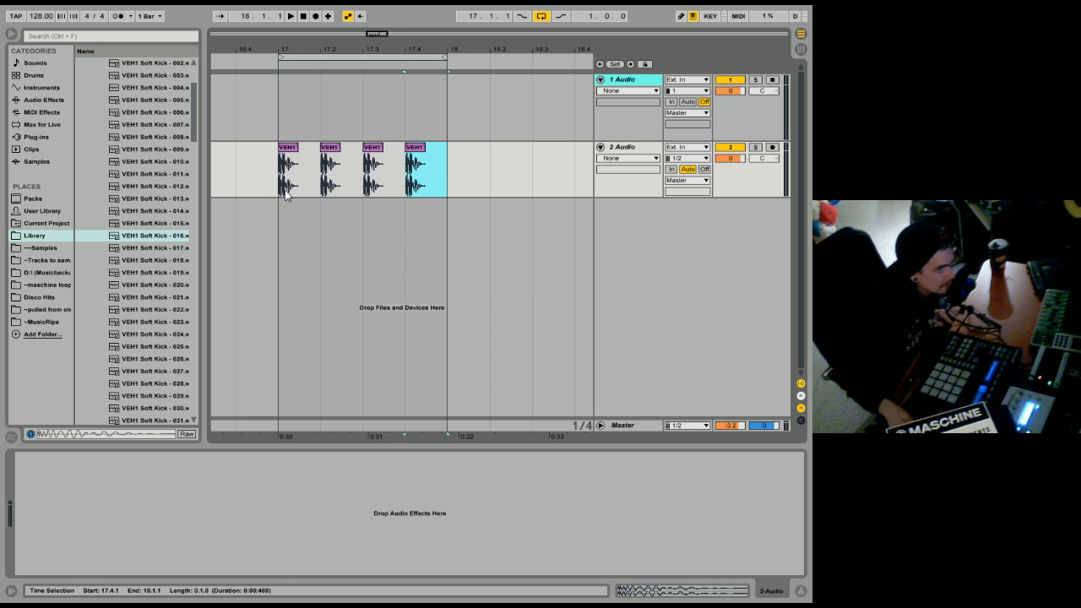
# Delete the kick clips on beats 17.2, 17.3 and 17.4 of the second track, keeping only the first kick.
pyautogui.click(272, 187)
pyautogui.moveTo(273, 187); pyautogui.dragTo(450, 172)
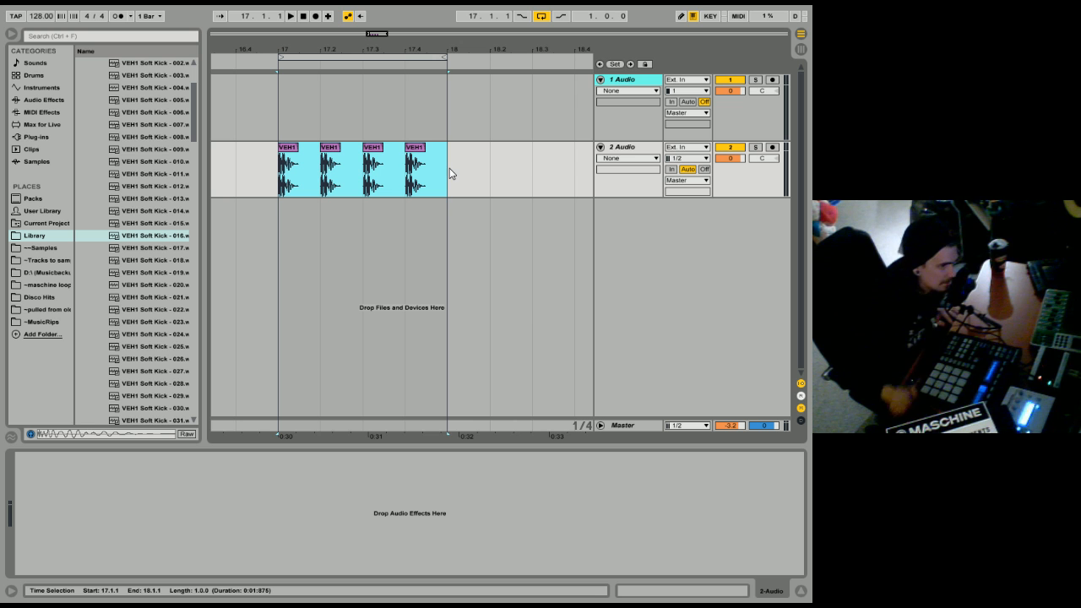
pyautogui.click(322, 174)
pyautogui.moveTo(322, 174)
pyautogui.mouseDown()
pyautogui.moveTo(427, 156)
pyautogui.moveTo(327, 184)
pyautogui.mouseUp()
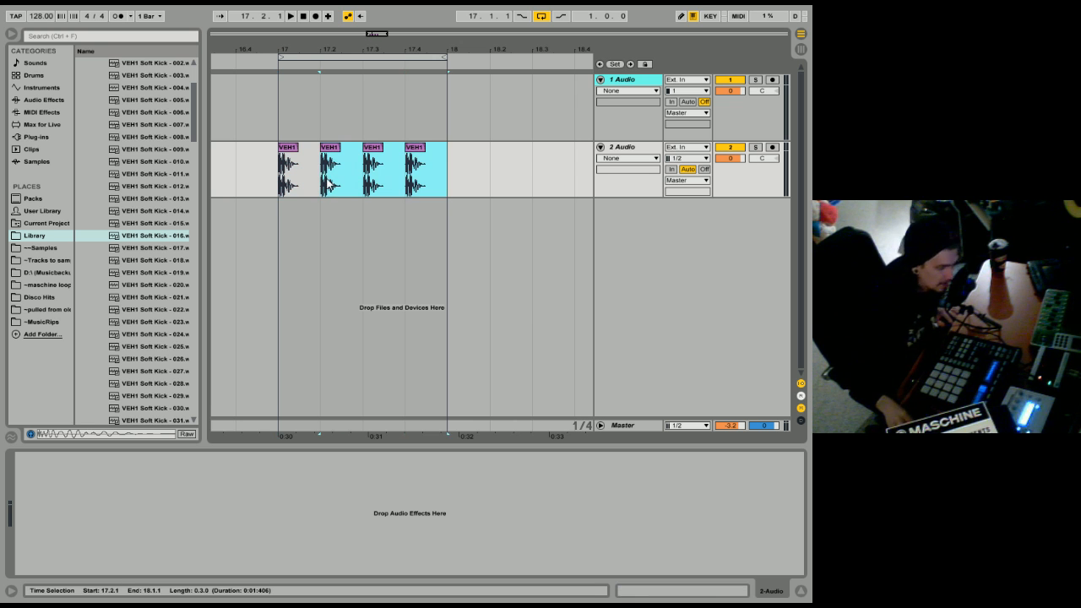
pyautogui.press('Delete')
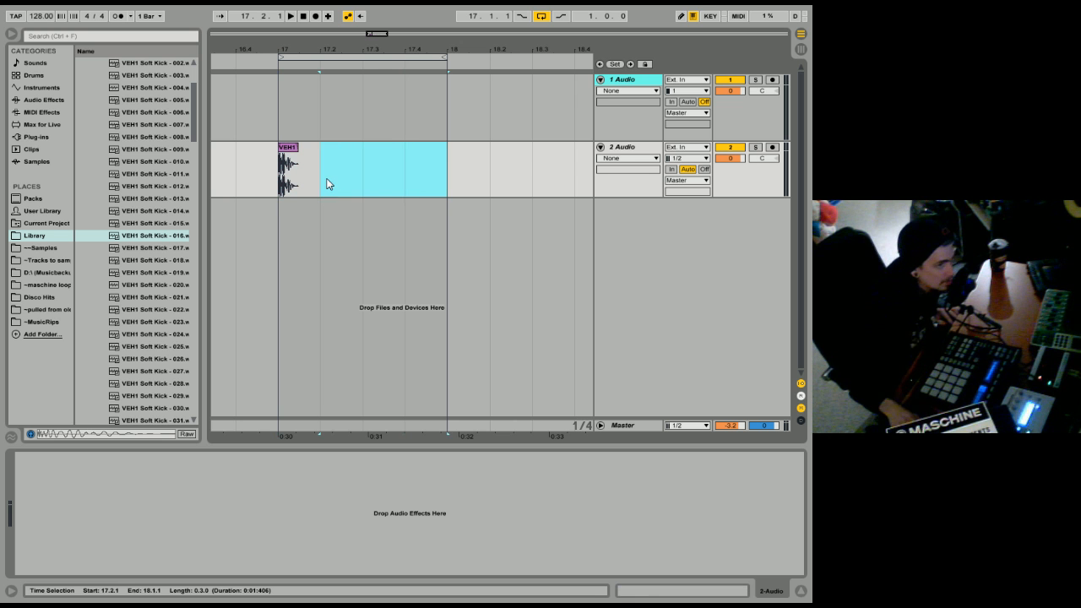
# Duplicate only the kick clip itself, without the empty space after it, seven times across bar 17 and play the result.
pyautogui.click(292, 154)
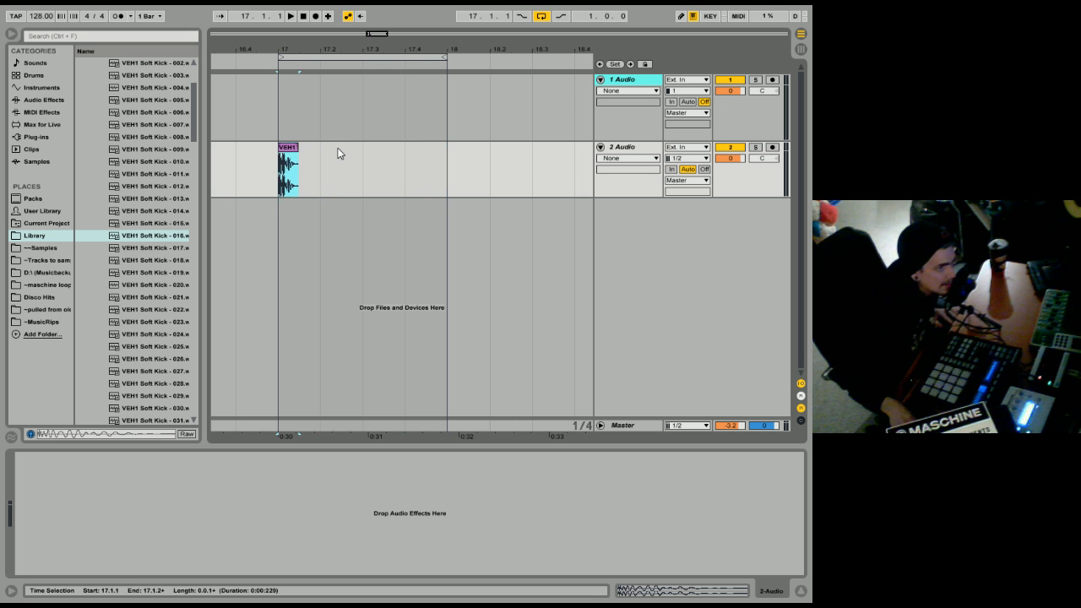
pyautogui.hotkey('ctrl', 'd')
pyautogui.hotkey('ctrl', 'd')
pyautogui.hotkey('ctrl', 'd')
pyautogui.hotkey('ctrl', 'd')
pyautogui.hotkey('ctrl', 'd')
pyautogui.hotkey('ctrl', 'd')
pyautogui.hotkey('ctrl', 'd')
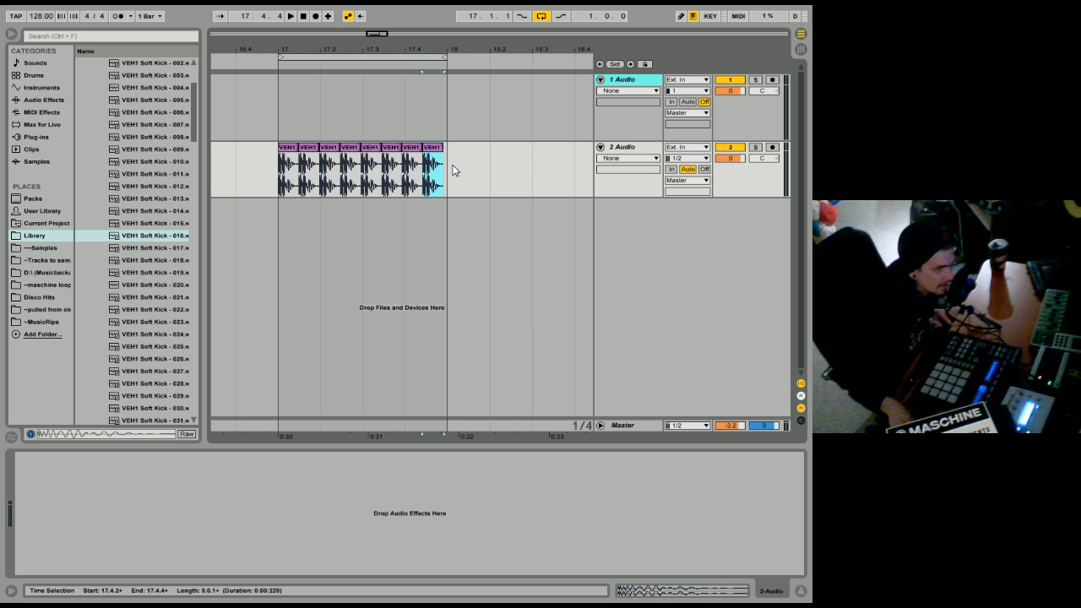
pyautogui.click(295, 150)
pyautogui.press('space')
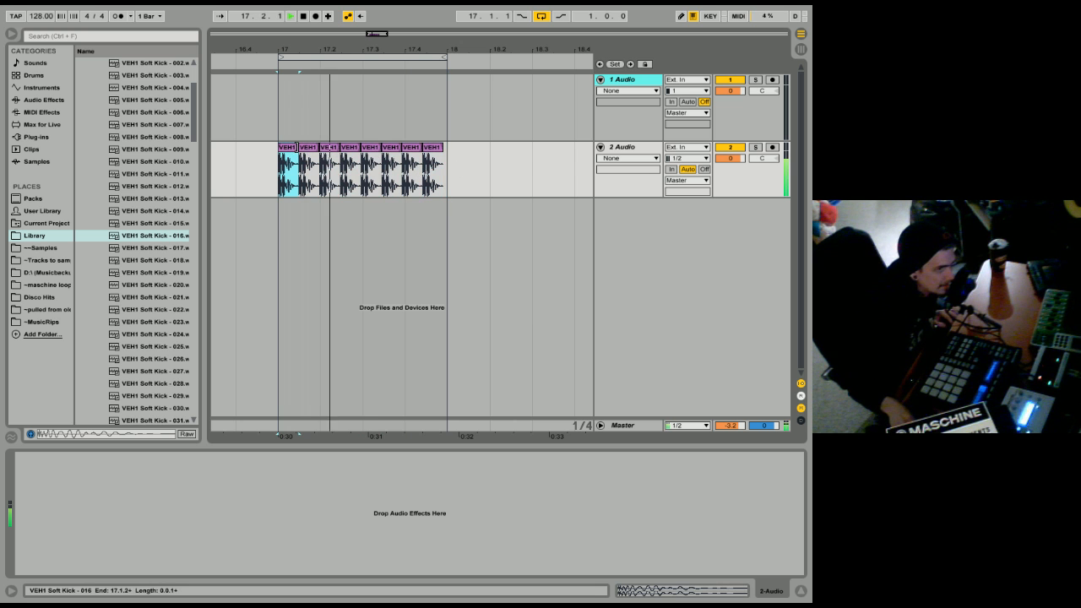
pyautogui.press('space')
# Delete the seven back-to-back kick copies after the first clip, up to bar 18.
pyautogui.moveTo(444, 176); pyautogui.dragTo(301, 181)
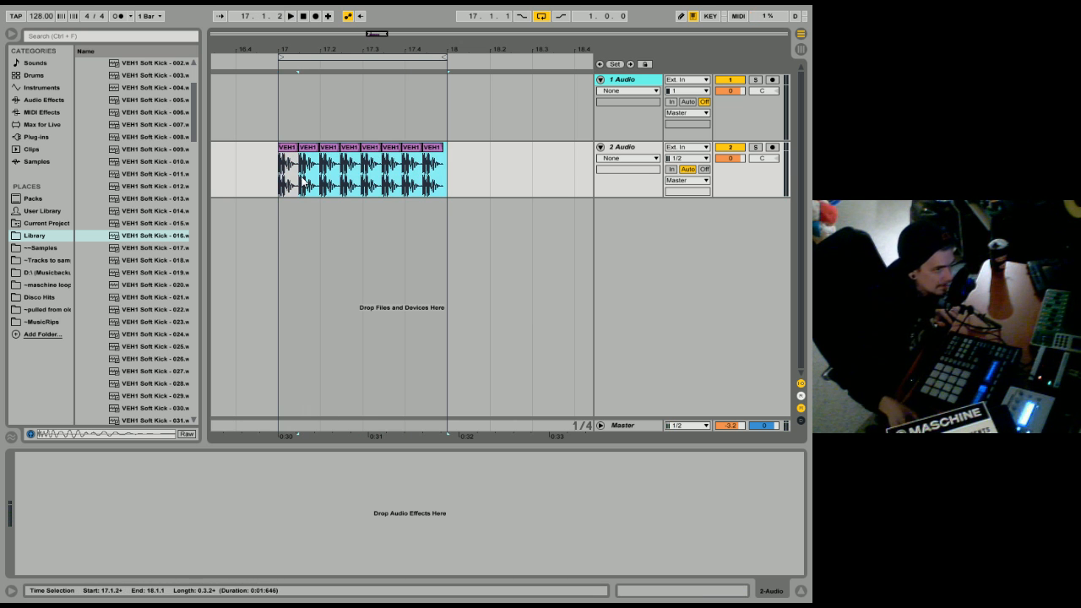
pyautogui.press('Delete')
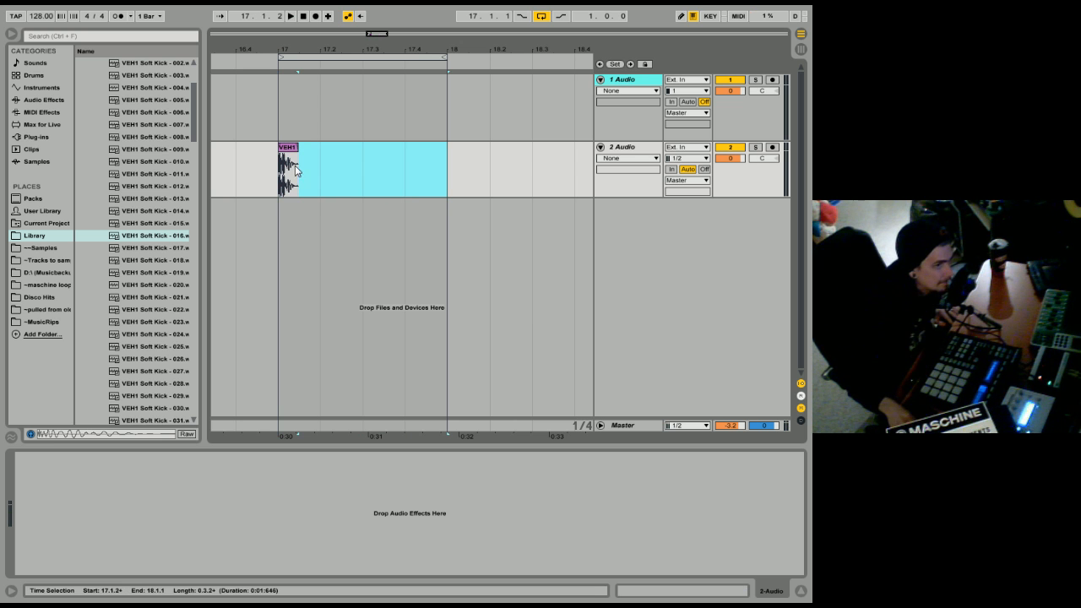
pyautogui.click(297, 173)
# Select the whole beat from 17.1 to 17.2 and duplicate it three times to place a kick on every beat.
pyautogui.moveTo(320, 174); pyautogui.dragTo(269, 177)
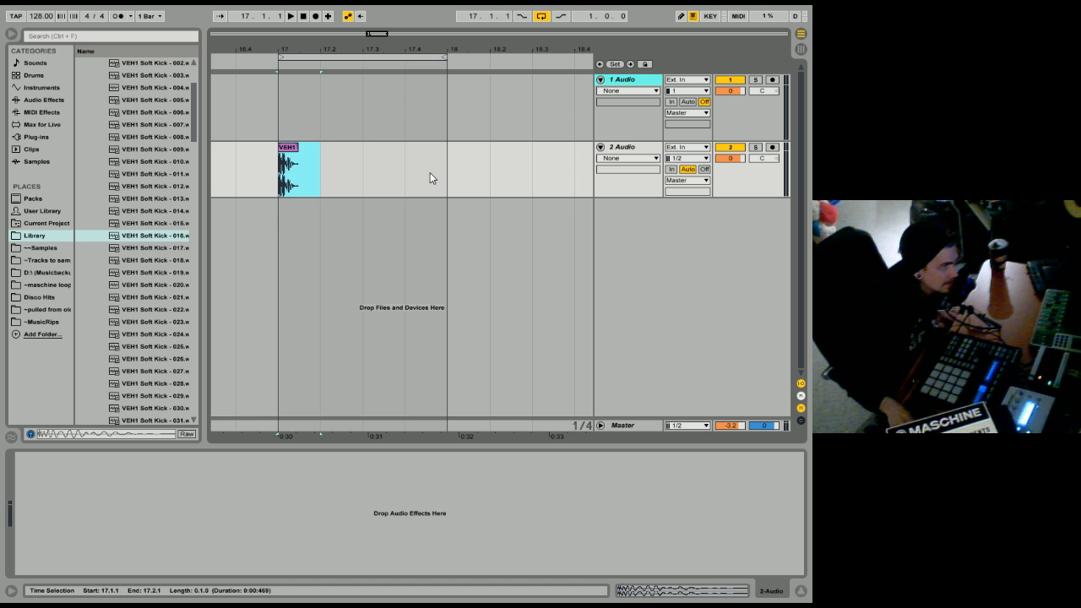
pyautogui.hotkey('ctrl', 'd')
pyautogui.hotkey('ctrl', 'd')
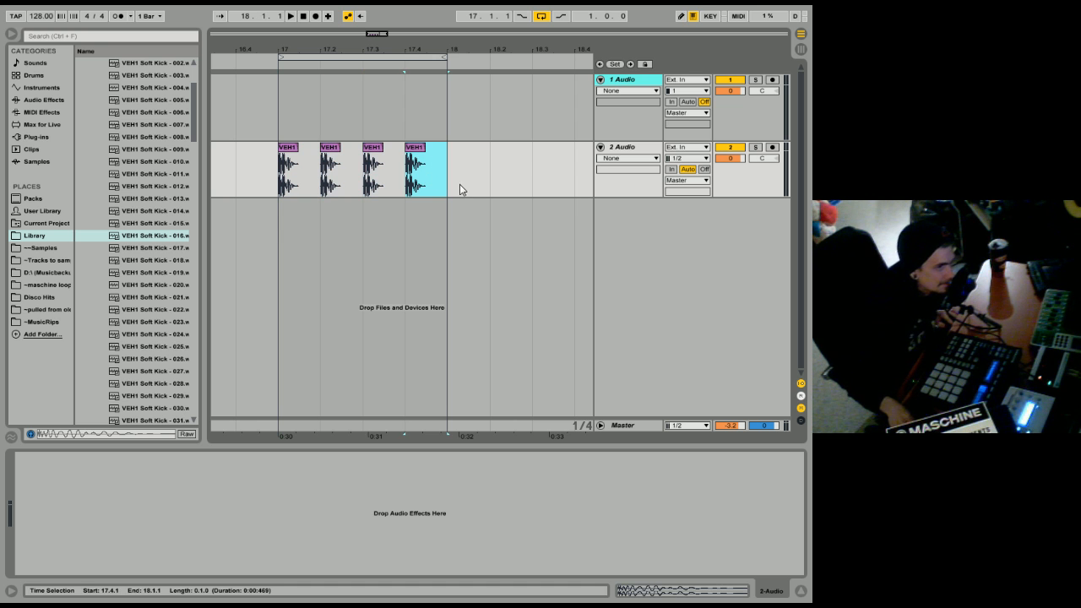
# Duplicate the four kicks of bar 17 across bars 18 to 20, and delete those copies again.
pyautogui.moveTo(453, 186); pyautogui.dragTo(282, 183)
pyautogui.hotkey('ctrl', 'd')
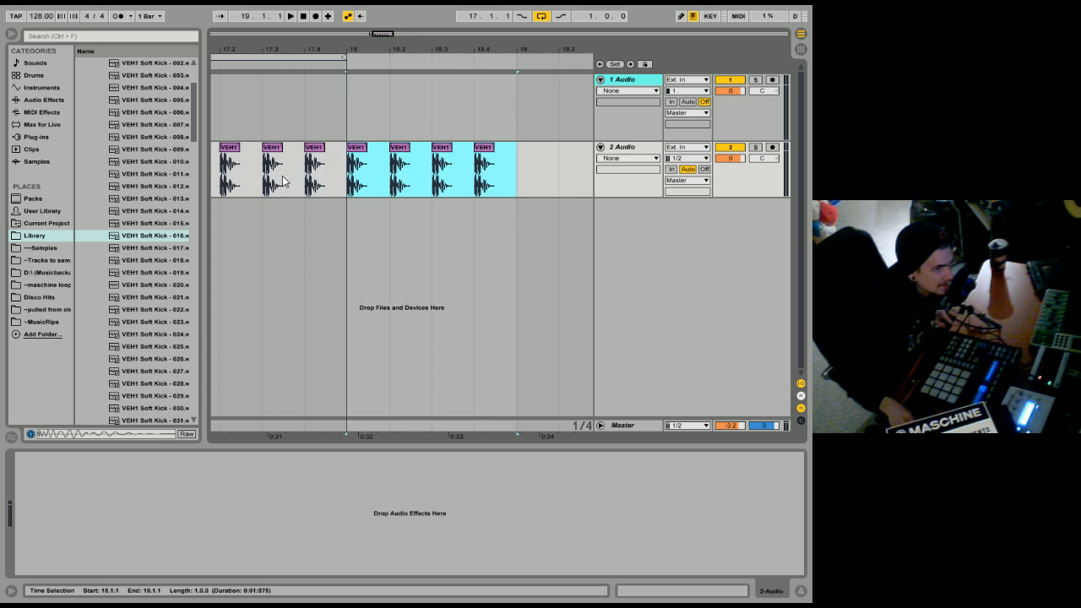
pyautogui.moveTo(347, 51); pyautogui.dragTo(328, 25)
pyautogui.moveTo(371, 183); pyautogui.dragTo(458, 182)
pyautogui.hotkey('ctrl', 'd')
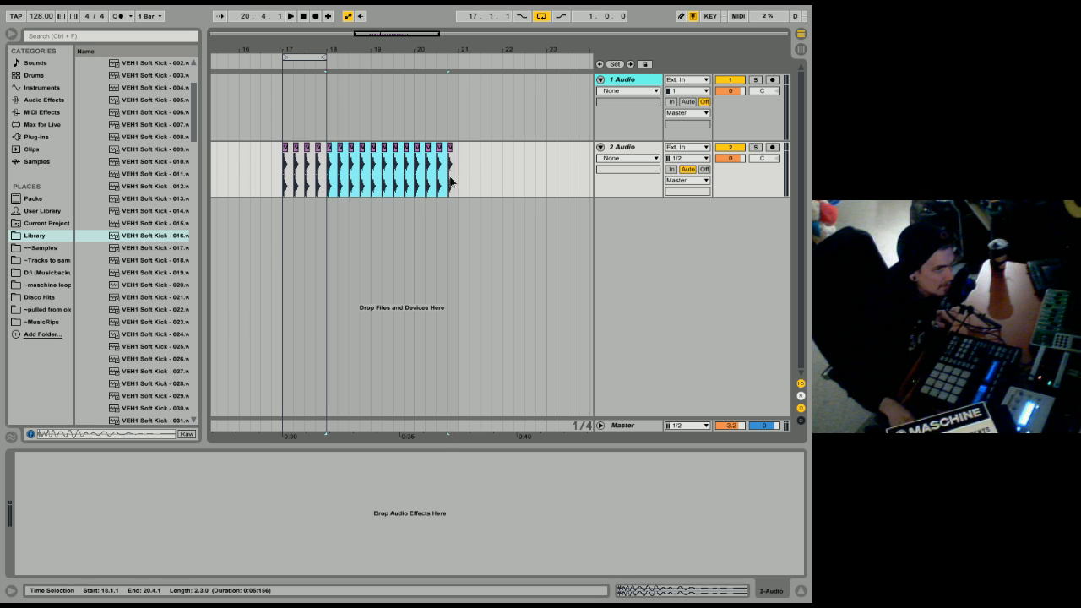
pyautogui.press('Delete')
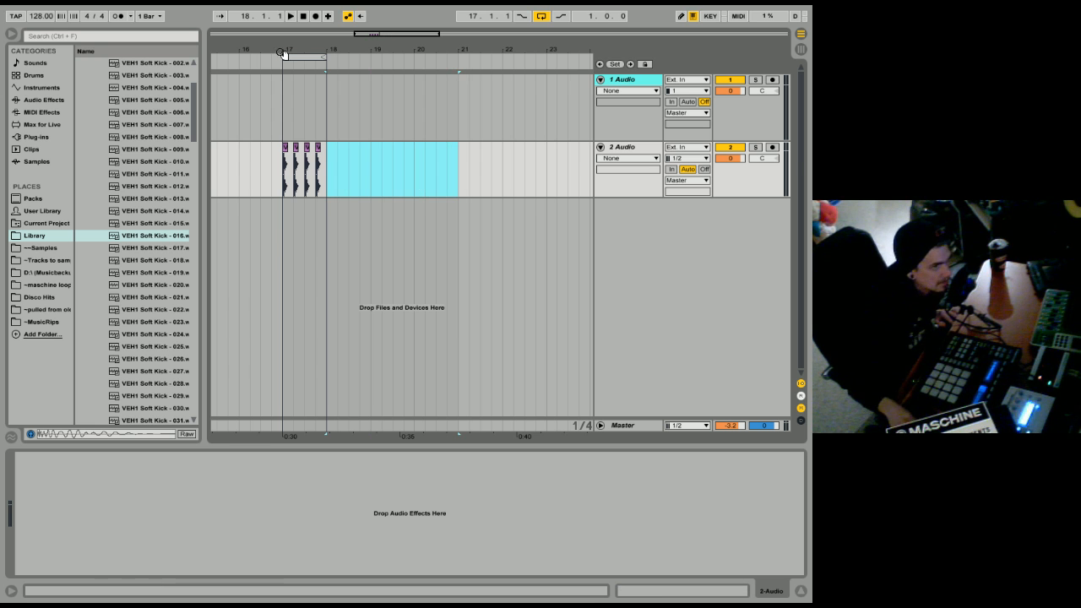
# Delete all four kick clips in bar 17 of the second track.
pyautogui.moveTo(285, 53); pyautogui.dragTo(281, 91)
pyautogui.moveTo(323, 50); pyautogui.dragTo(280, 26)
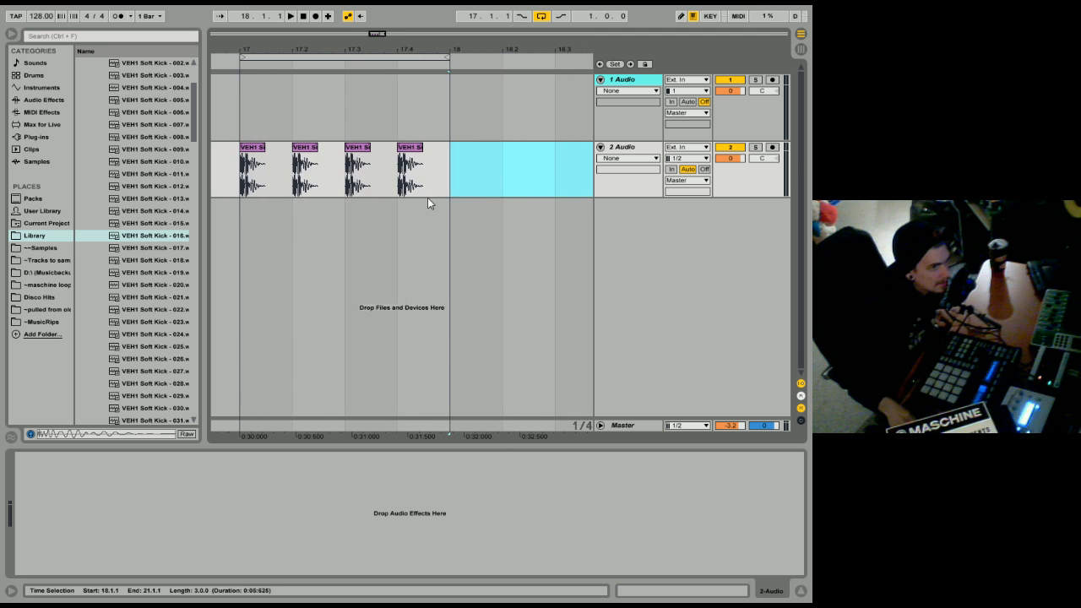
pyautogui.press('Delete')
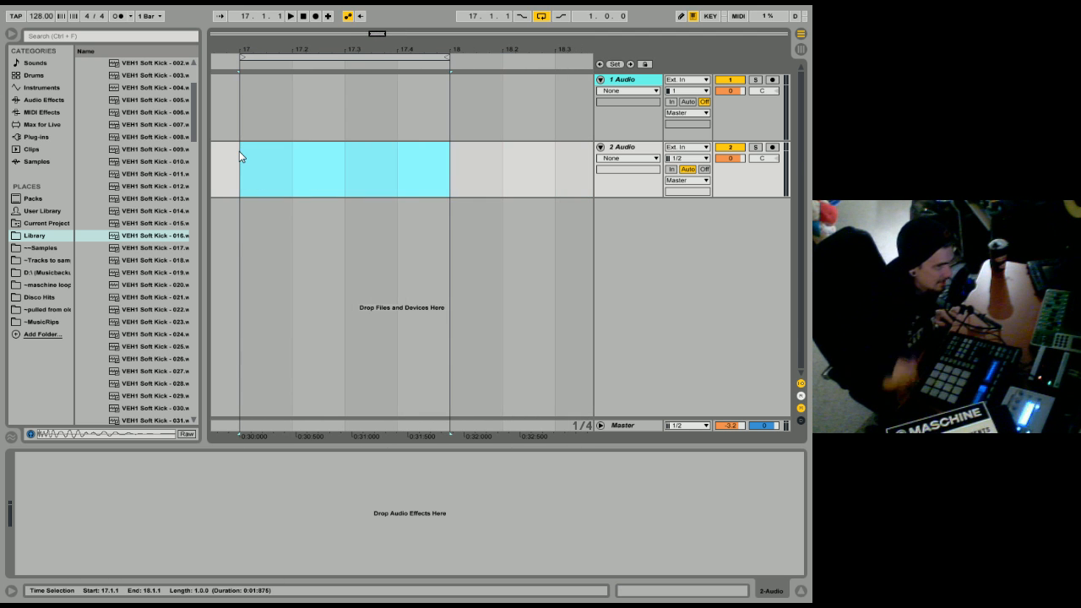
# Audition other soft kicks, place VEH1 Soft Kick - 027 at bar 17 on the second track and select its full beat.
pyautogui.click(127, 323)
pyautogui.click(133, 334)
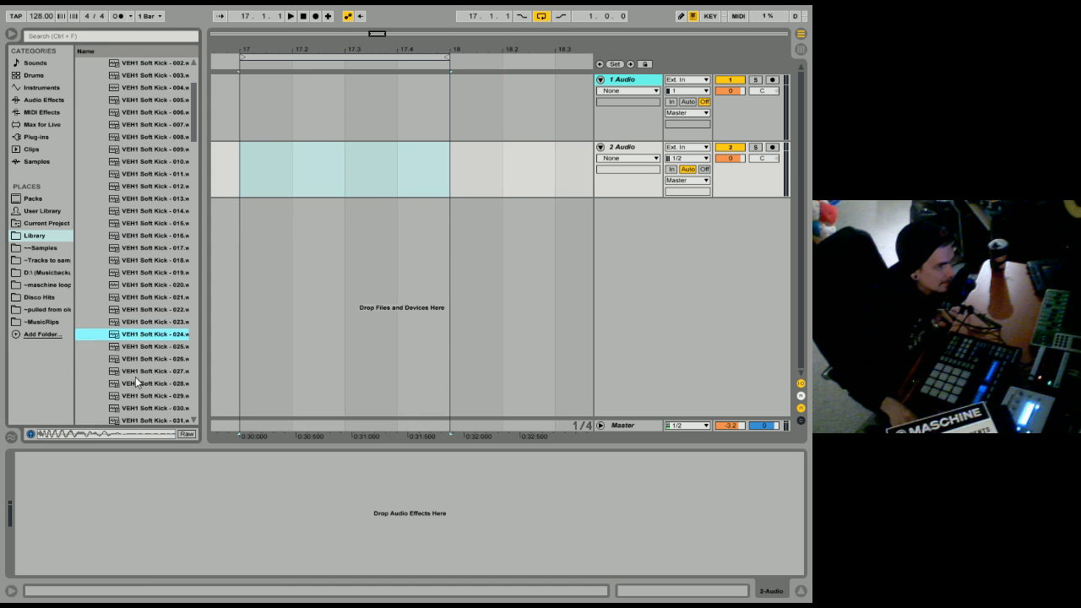
pyautogui.click(135, 372)
pyautogui.moveTo(131, 372); pyautogui.dragTo(245, 177)
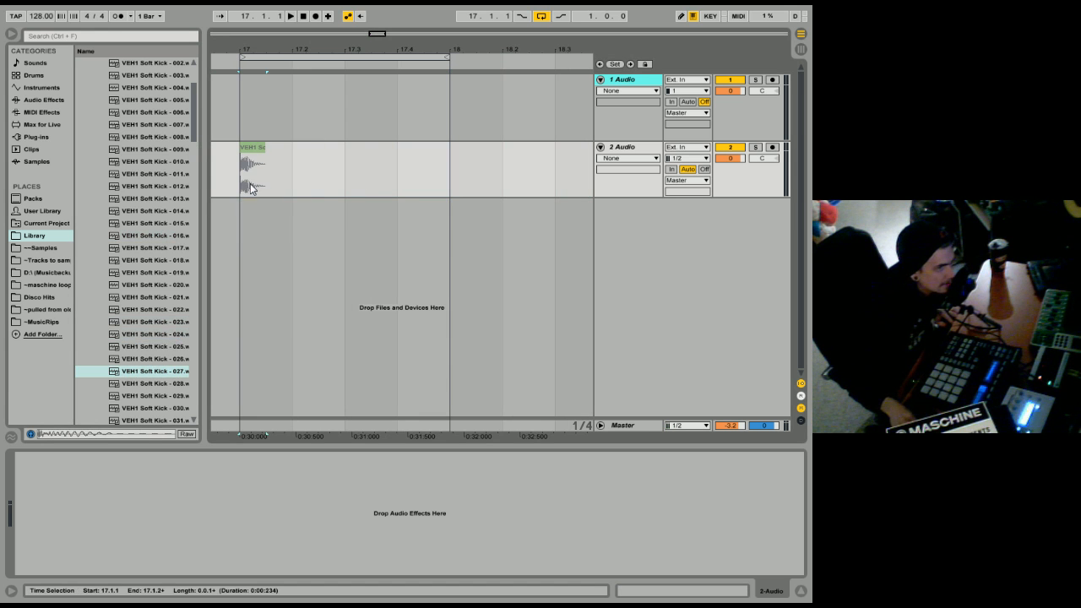
pyautogui.keyDown('shift'); pyautogui.click(294, 174); pyautogui.keyUp('shift')
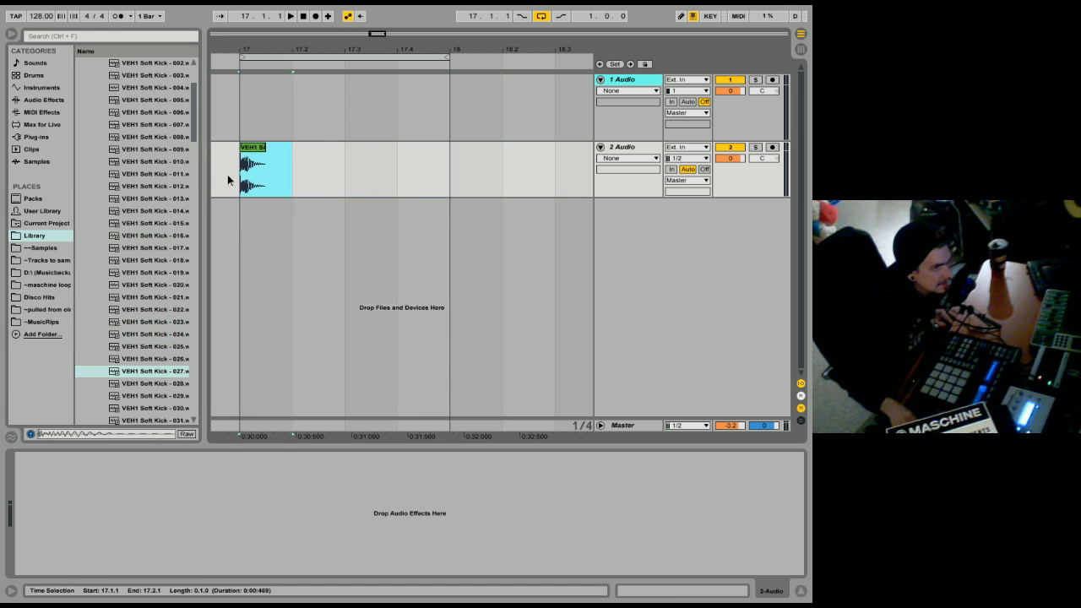
# Change the arrangement grid to a finer 1/16 division and try time selections, ending with bar 17 on the first track.
pyautogui.rightClick(309, 181)
pyautogui.click(343, 435)
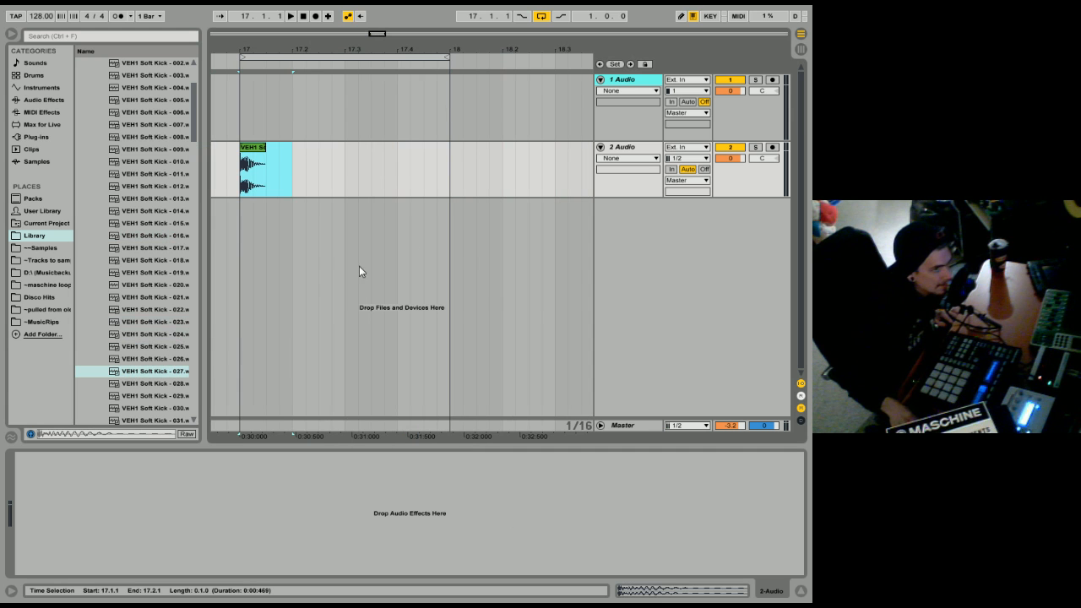
pyautogui.moveTo(344, 172); pyautogui.dragTo(393, 171)
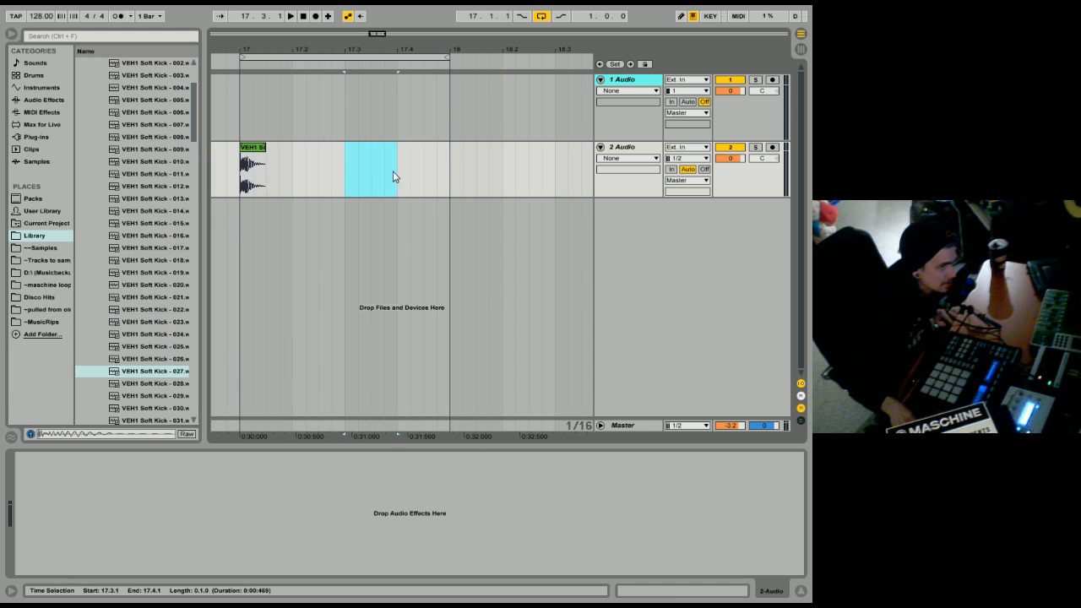
pyautogui.click(345, 130)
pyautogui.click(240, 113)
pyautogui.moveTo(239, 112); pyautogui.dragTo(402, 134)
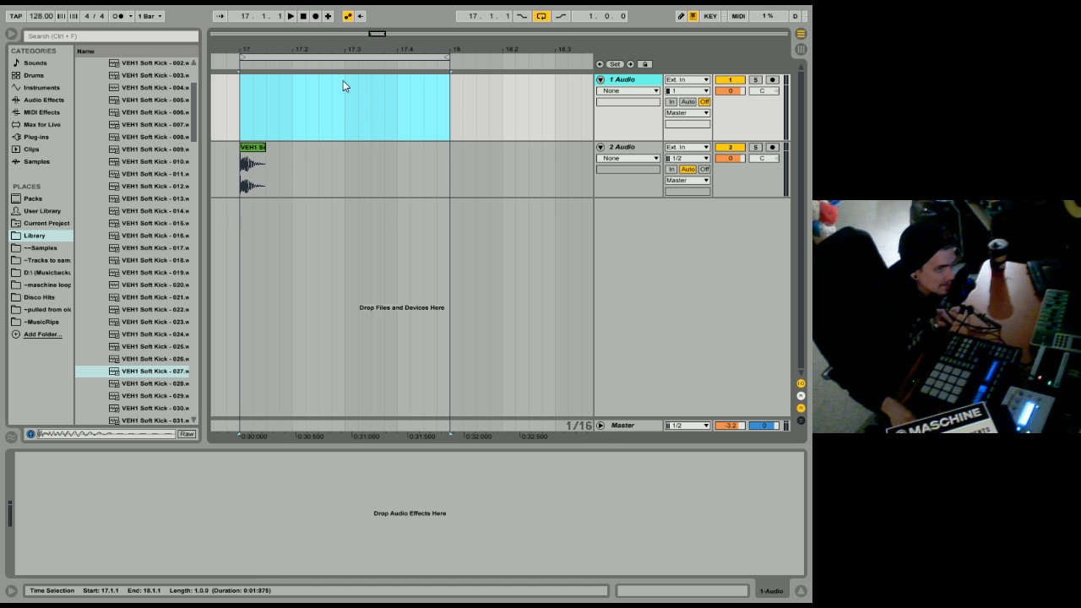
# Select the full beat containing the new kick and duplicate it three times so it repeats on every beat of bar 17.
pyautogui.moveTo(320, 49); pyautogui.dragTo(320, 6)
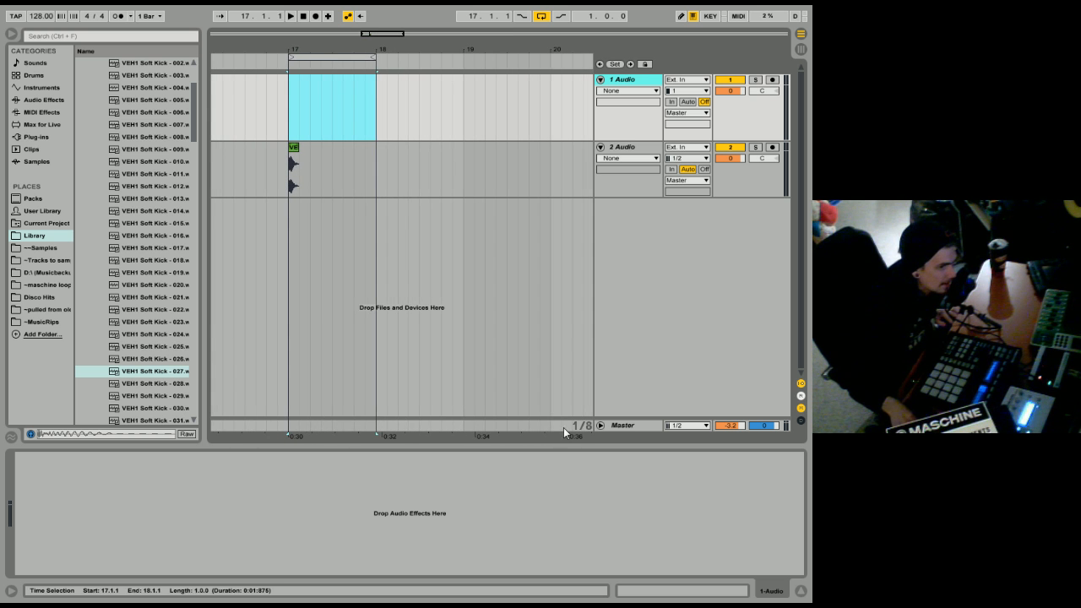
pyautogui.moveTo(323, 51); pyautogui.dragTo(323, 30)
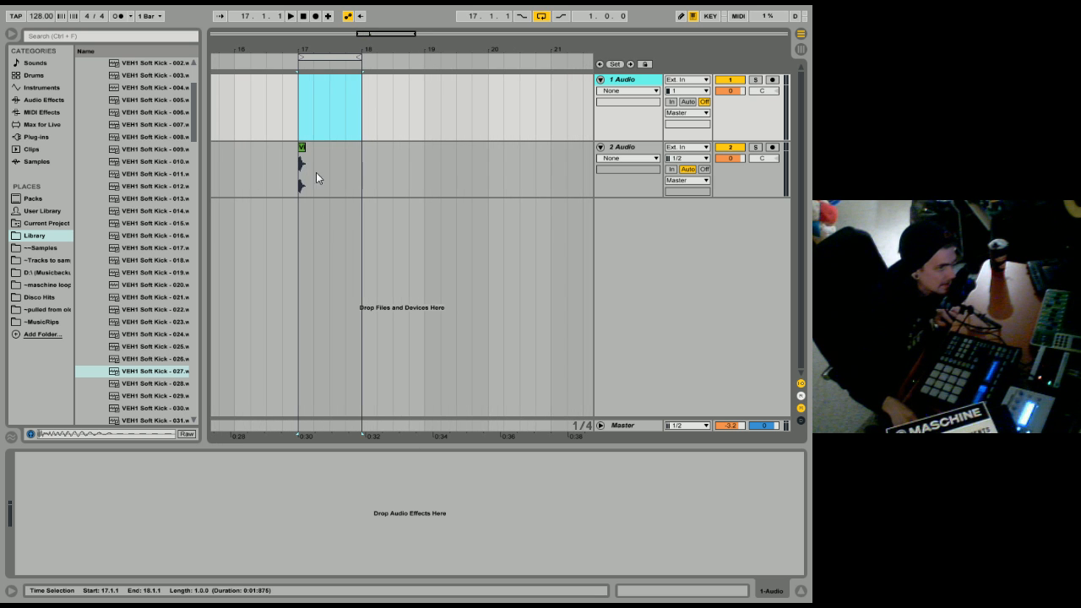
pyautogui.moveTo(315, 180); pyautogui.dragTo(299, 185)
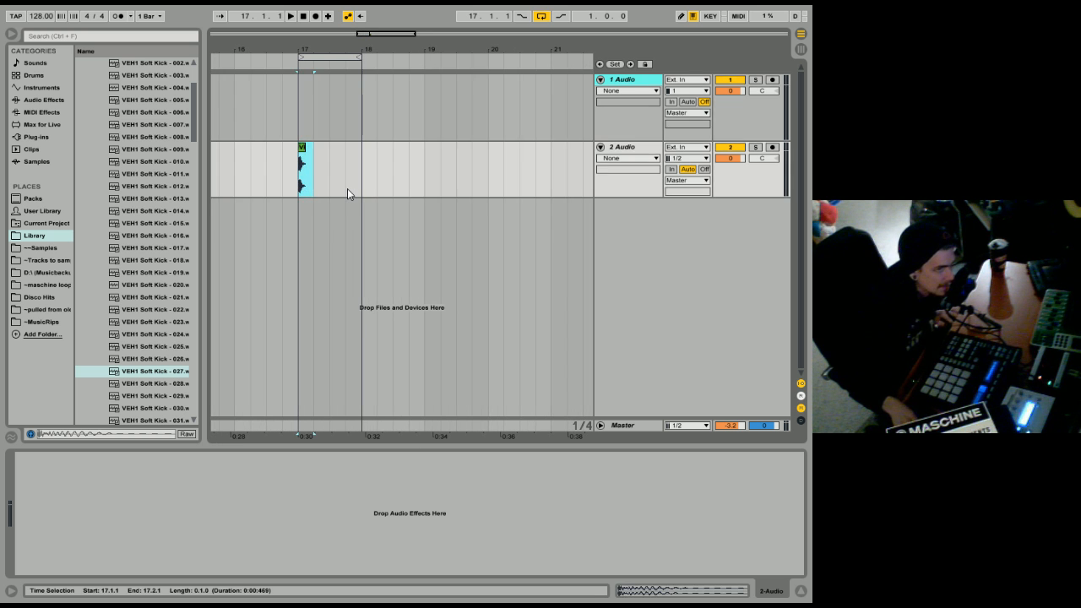
pyautogui.hotkey('ctrl', 'd')
pyautogui.hotkey('ctrl', 'd')
pyautogui.hotkey('ctrl', 'd')
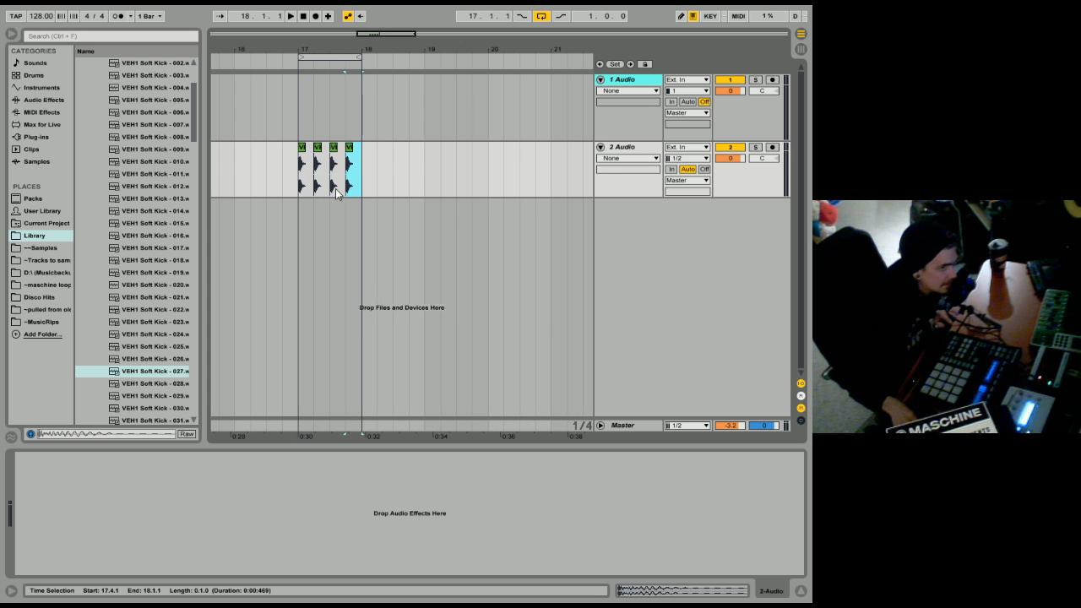
# Play the looped four-on-the-floor kick pattern from 17.1.1 and stop playback.
pyautogui.click(296, 183)
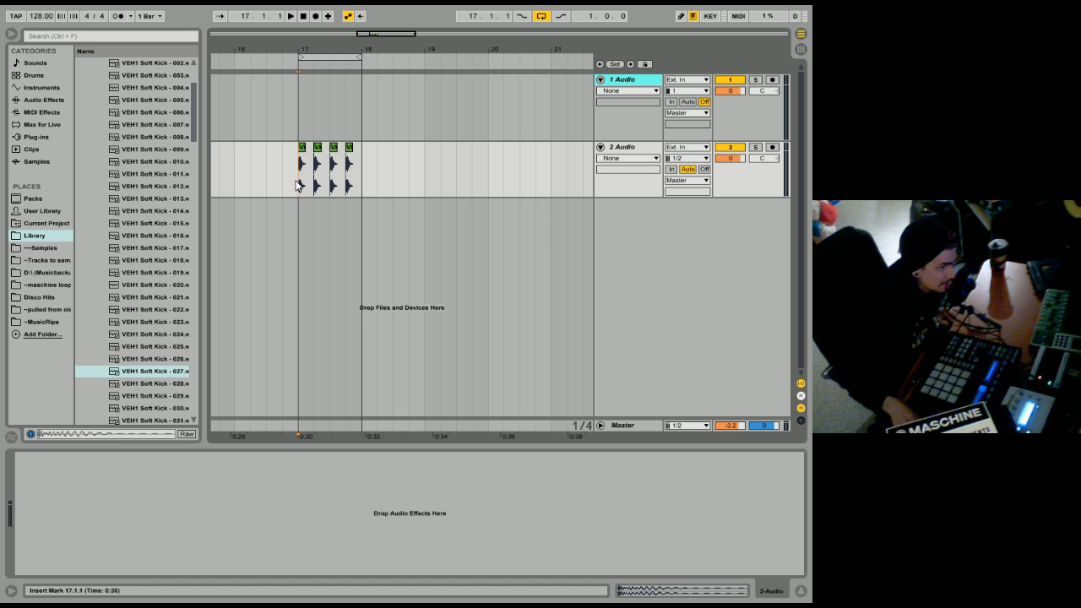
pyautogui.press('space')
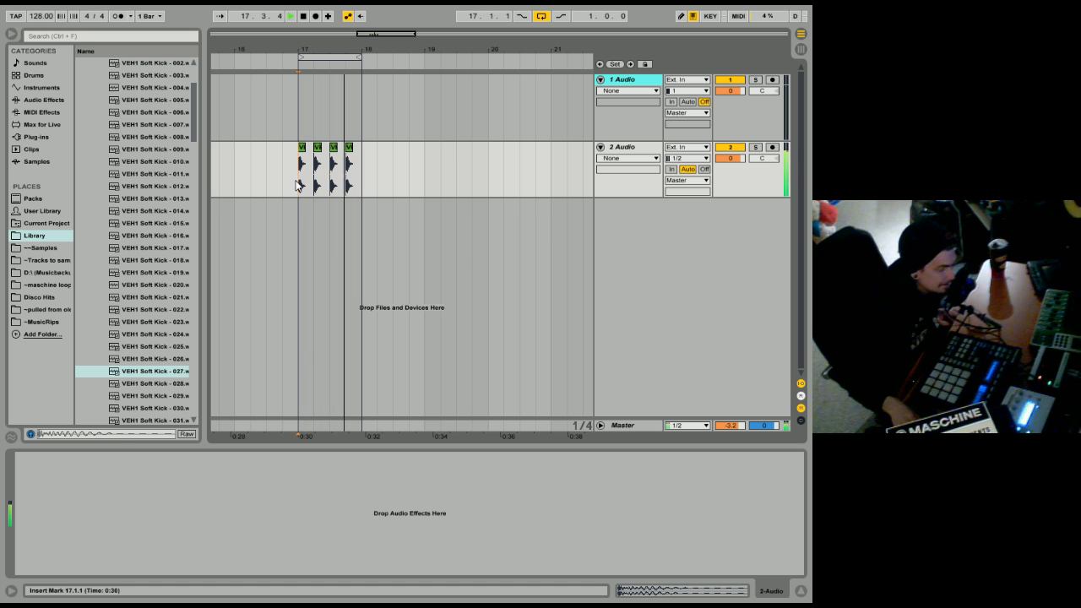
pyautogui.press('space')
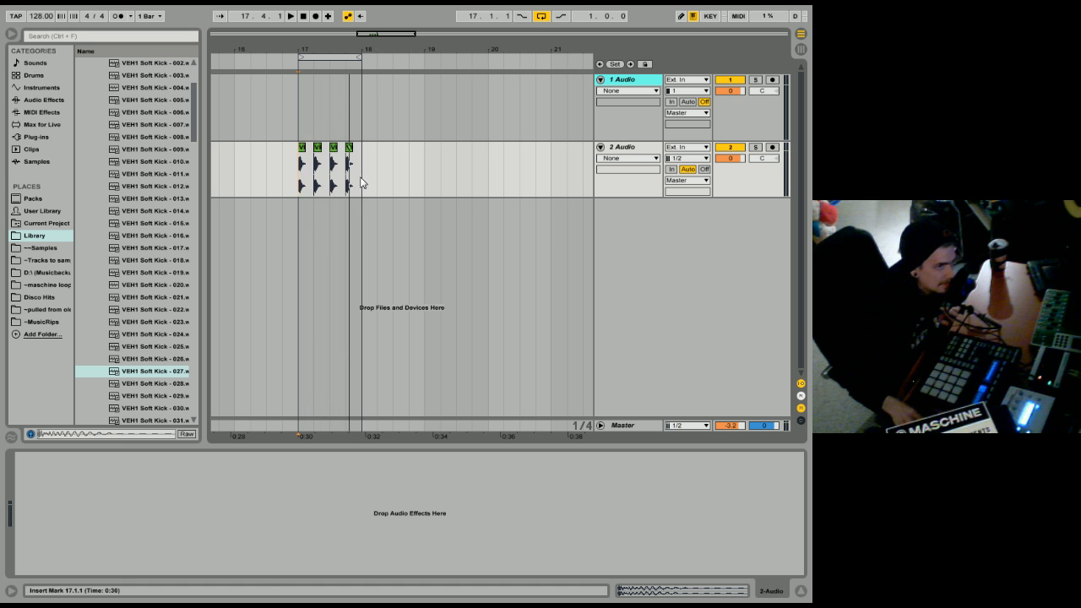
# Deactivate the 2 Audio track and turn on the metronome.
pyautogui.moveTo(361, 182); pyautogui.dragTo(300, 186)
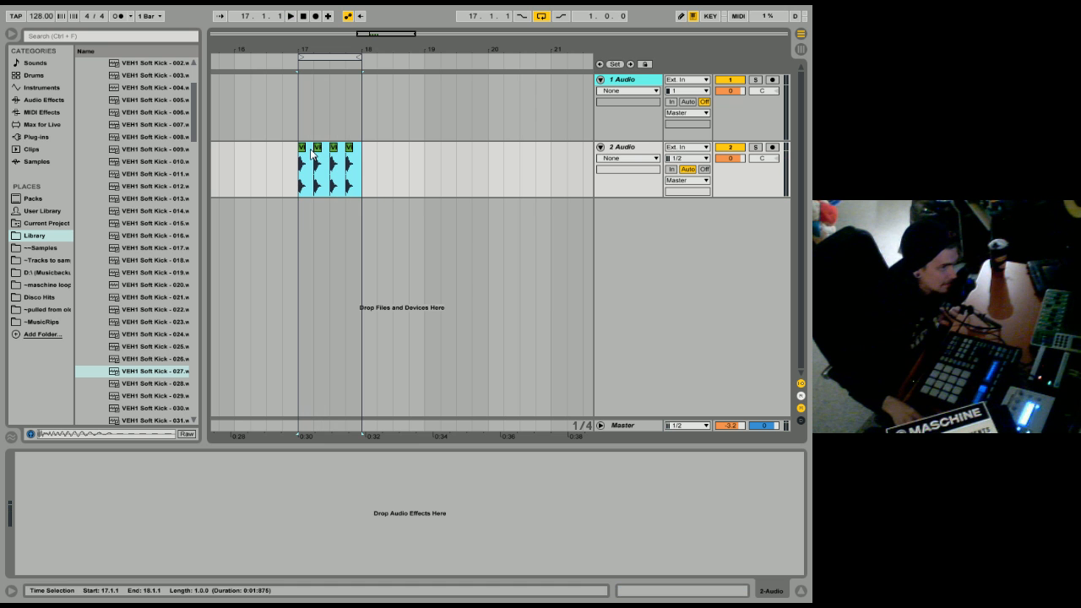
pyautogui.click(731, 147)
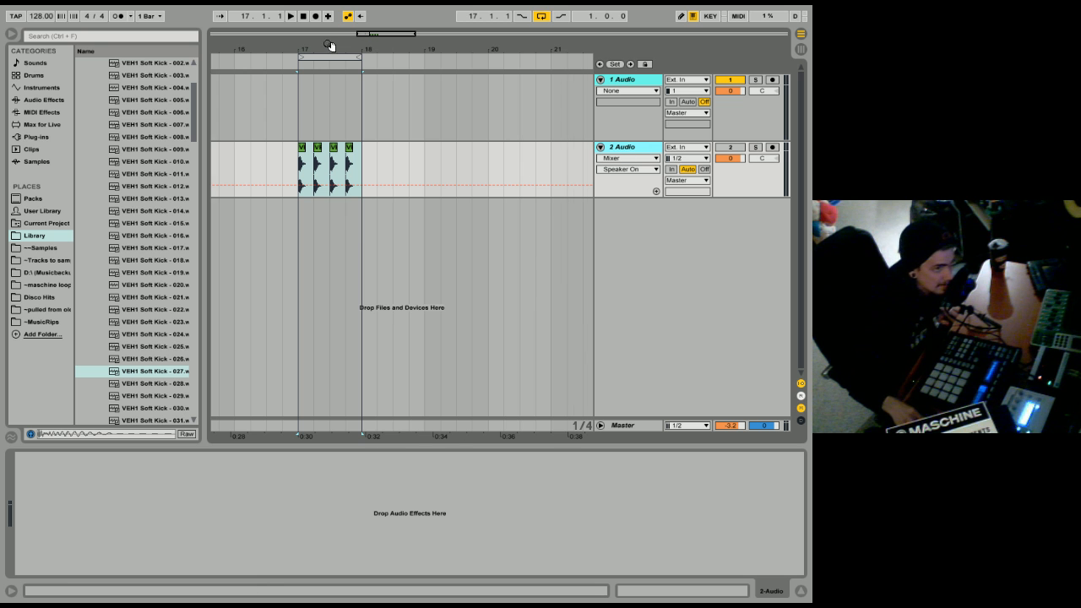
pyautogui.moveTo(329, 45); pyautogui.dragTo(329, 47)
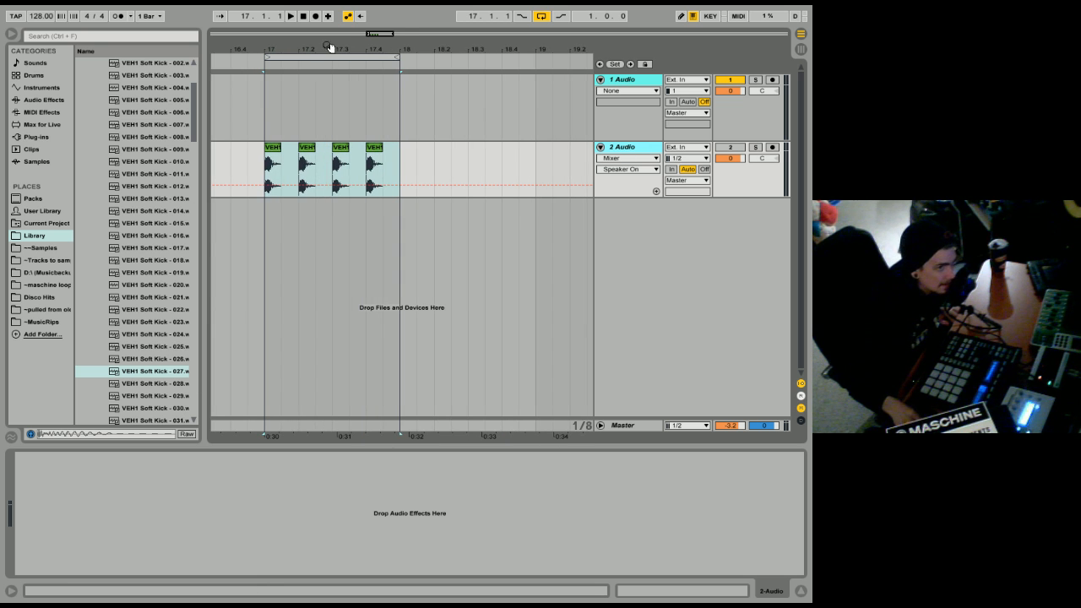
pyautogui.click(120, 16)
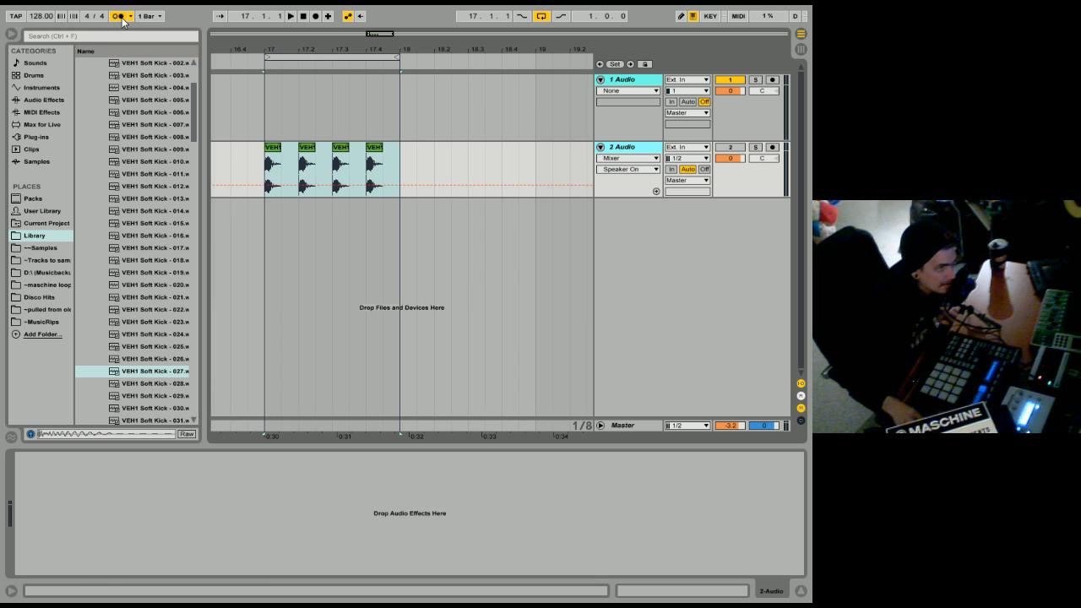
# Play from 17.1.1 with the metronome, reactivate the 2 Audio track to compare the kicks with the click, and stop playback.
pyautogui.click(264, 171)
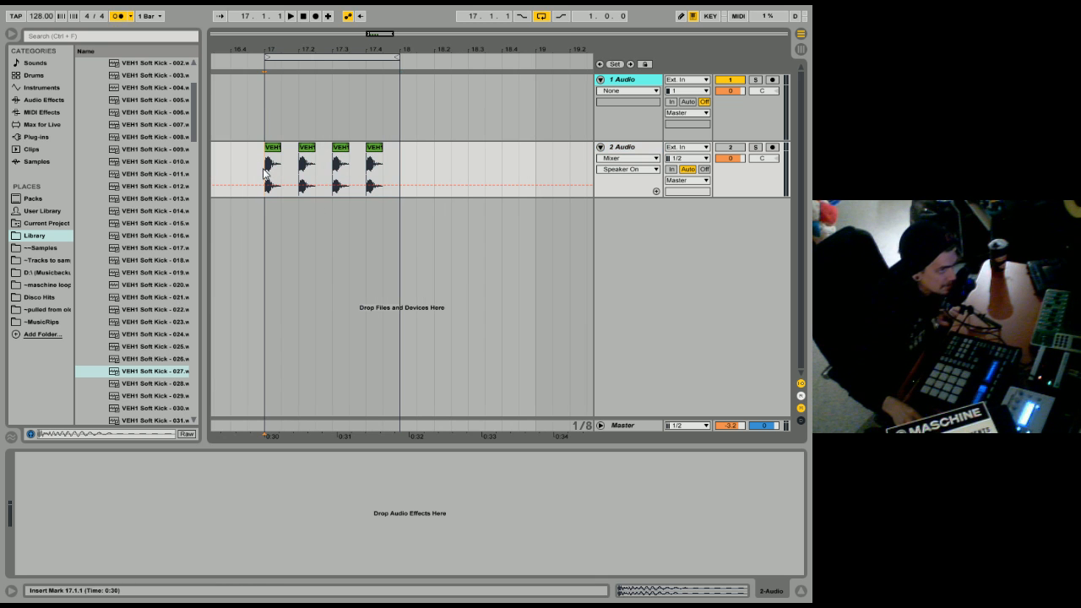
pyautogui.press('space')
pyautogui.click(735, 148)
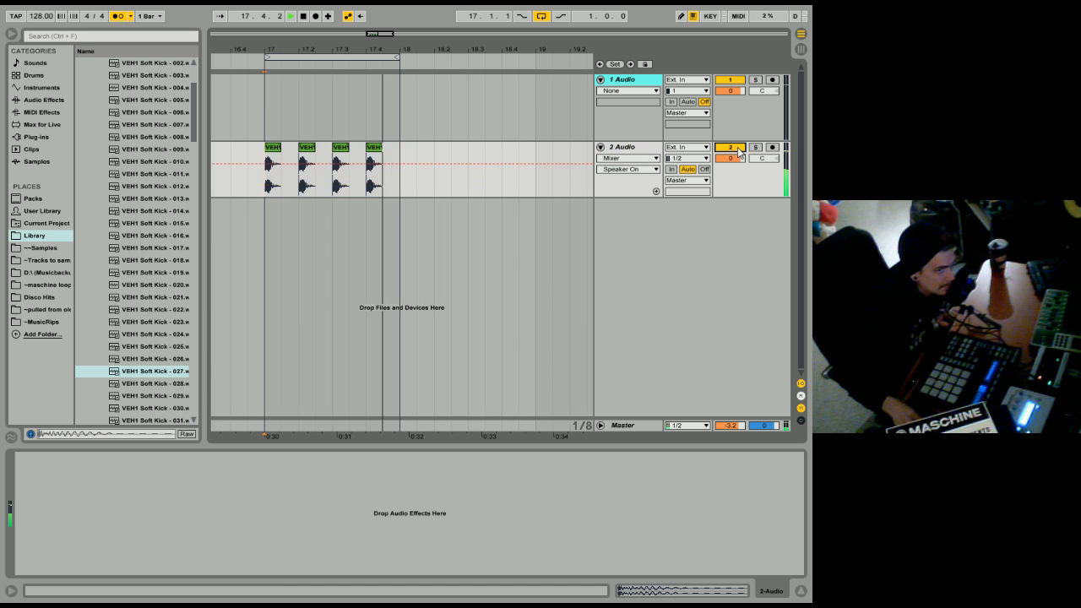
pyautogui.press('space')
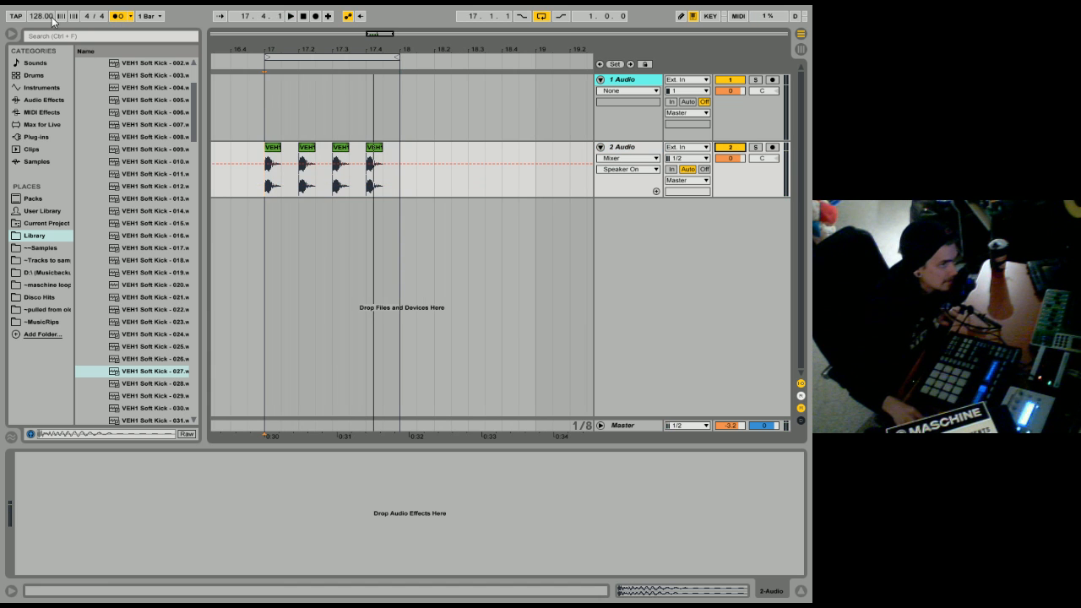
# Play the looped kick pattern at a tempo of 99 BPM, and raise the tempo to 139 BPM during playback.
pyautogui.moveTo(40, 17); pyautogui.dragTo(40, 33)
pyautogui.press('space')
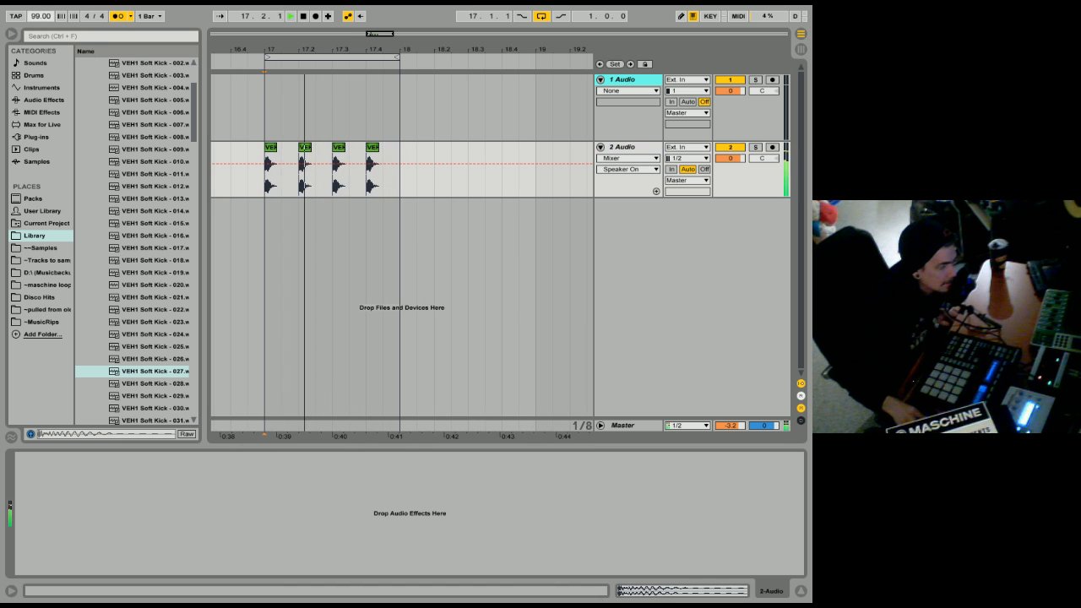
pyautogui.moveTo(41, 17); pyautogui.dragTo(40, 1)
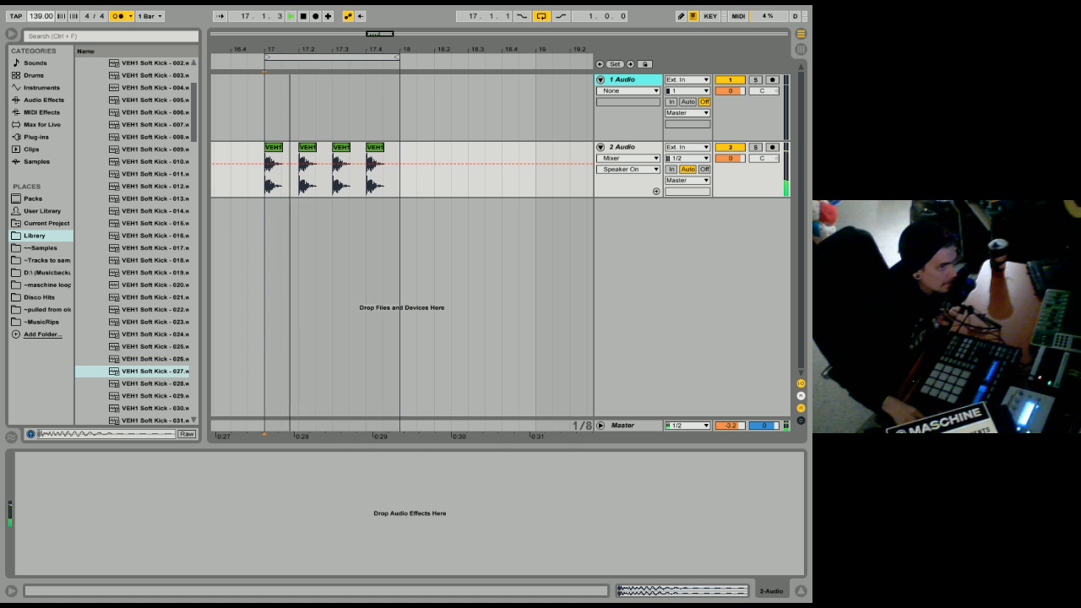
# Turn off the metronome, stop playback and set the project tempo back to 128 BPM.
pyautogui.click(117, 19)
pyautogui.press('space')
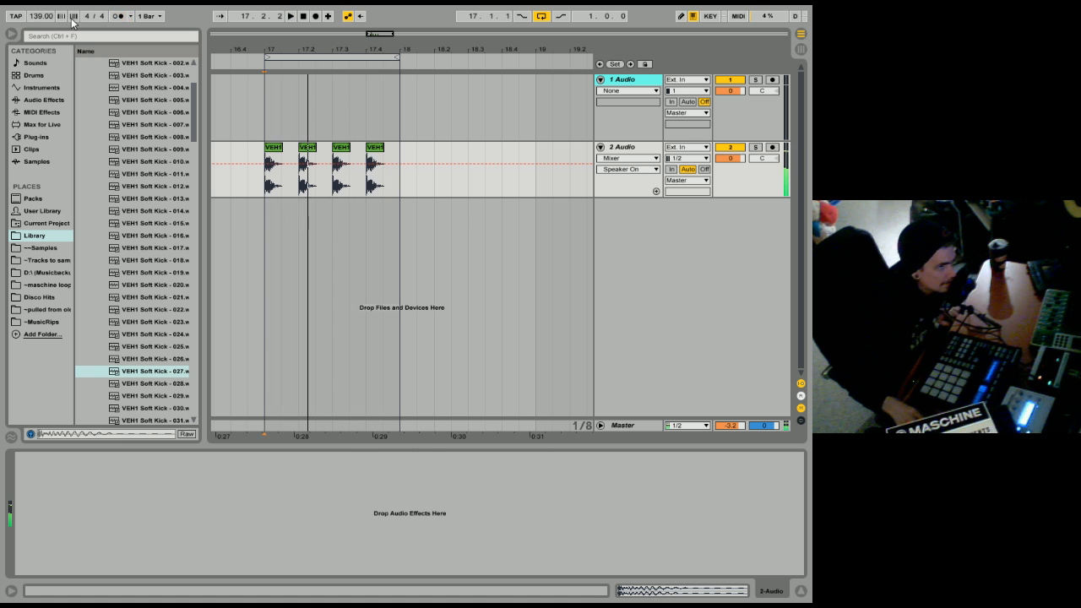
pyautogui.moveTo(41, 17)
pyautogui.mouseDown()
pyautogui.moveTo(41, 27)
pyautogui.moveTo(38, 15)
pyautogui.mouseUp()
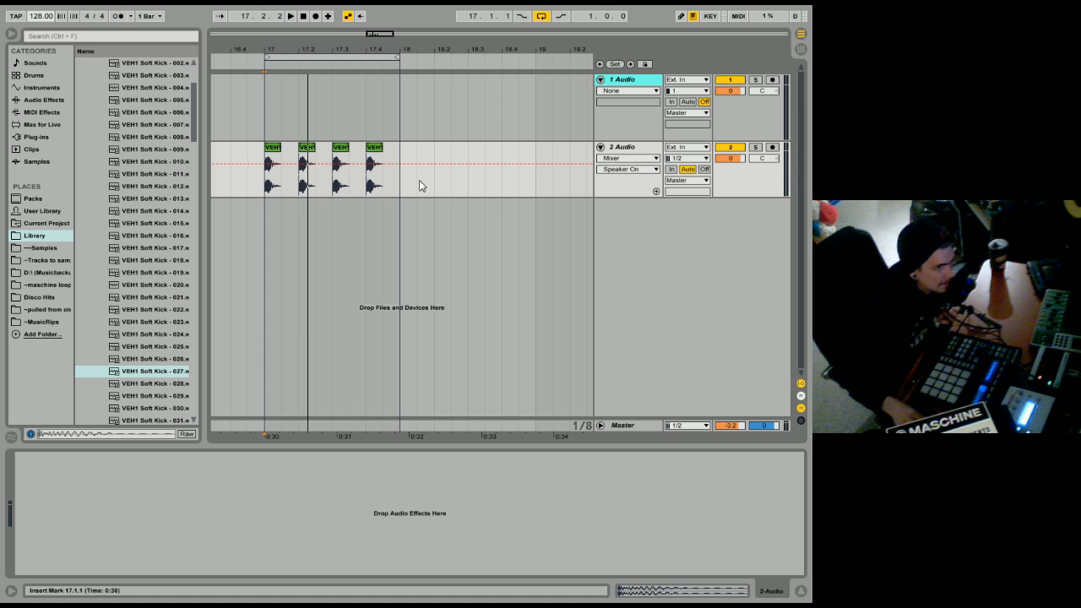
# Collapse the VEH1 Soft Kicks and VEH1 Kicks folders and their parent AA VENGEANCE folder in the Library.
pyautogui.moveTo(419, 186); pyautogui.dragTo(263, 183)
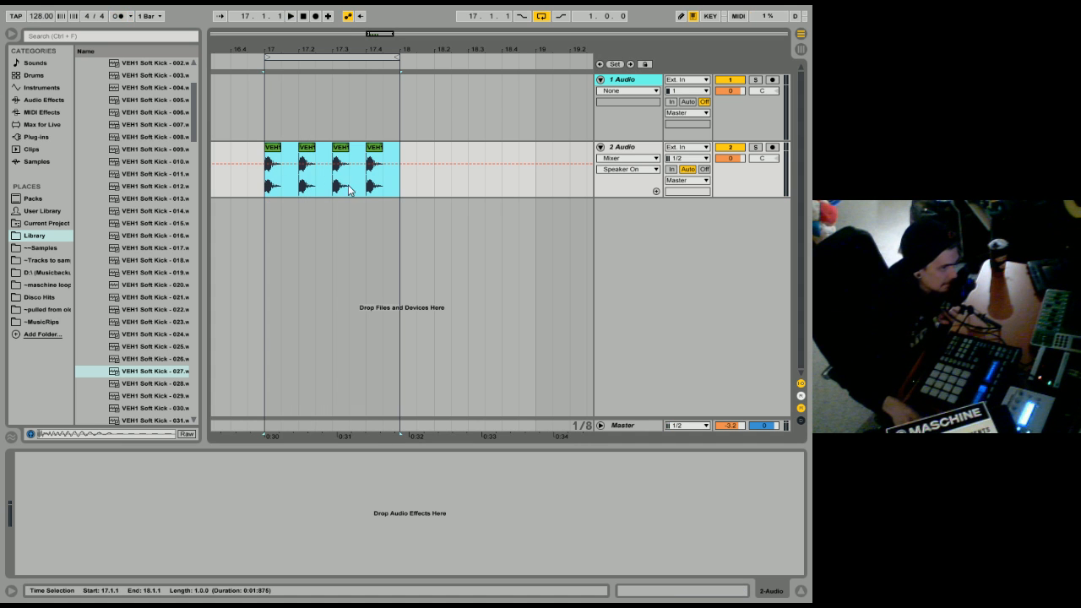
pyautogui.moveTo(194, 124); pyautogui.dragTo(198, 109)
pyautogui.click(98, 137)
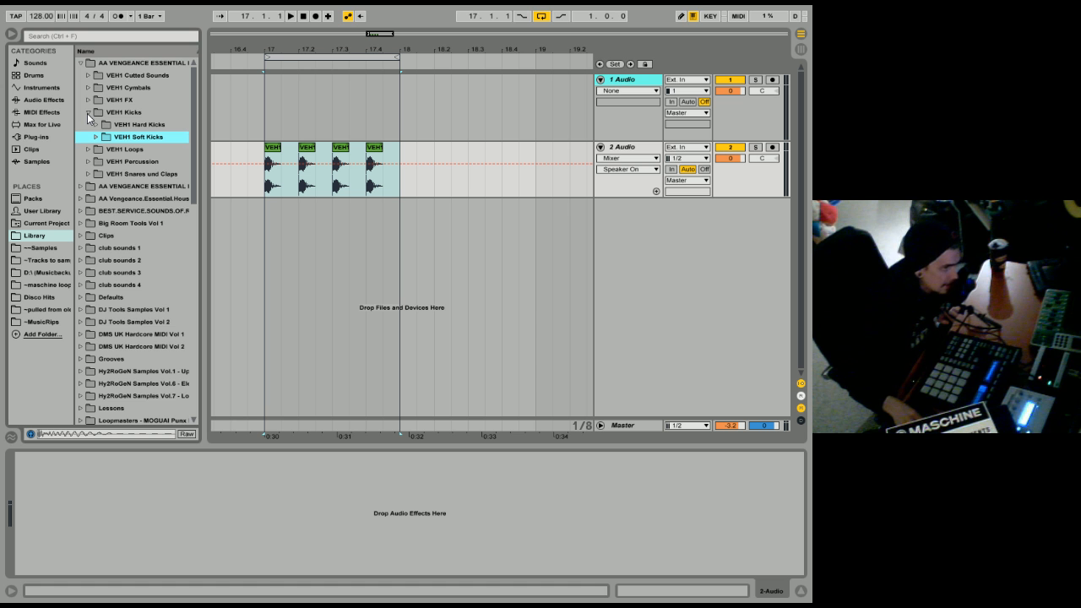
pyautogui.click(87, 114)
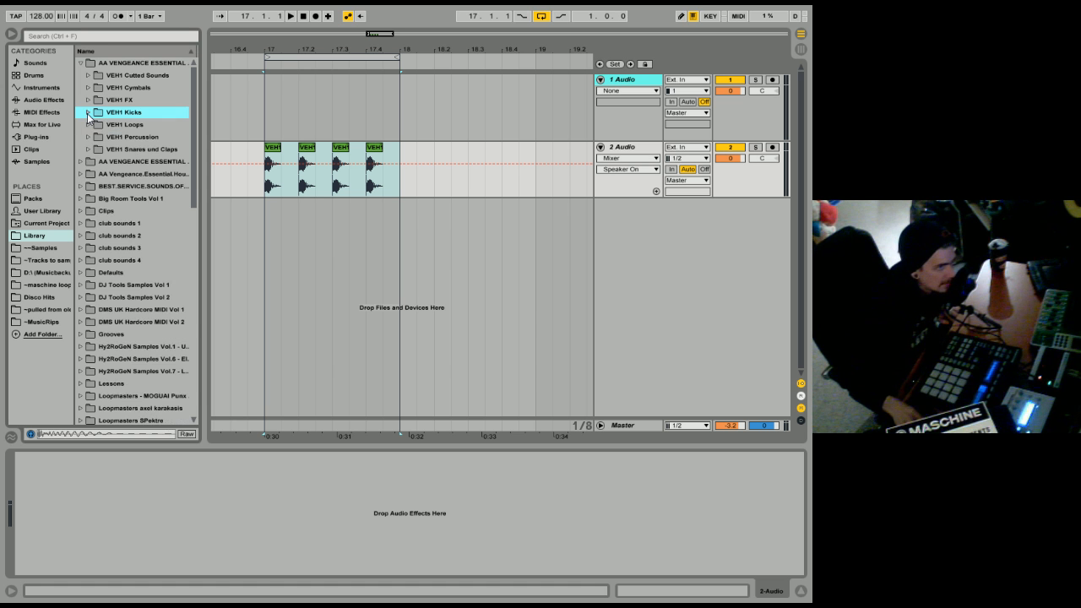
pyautogui.click(90, 64)
# Browse the Vengence Electro 2 library folder and its VEE2 Synth Shots subfolder for a bass sound.
pyautogui.scroll(-7, 108, 245)
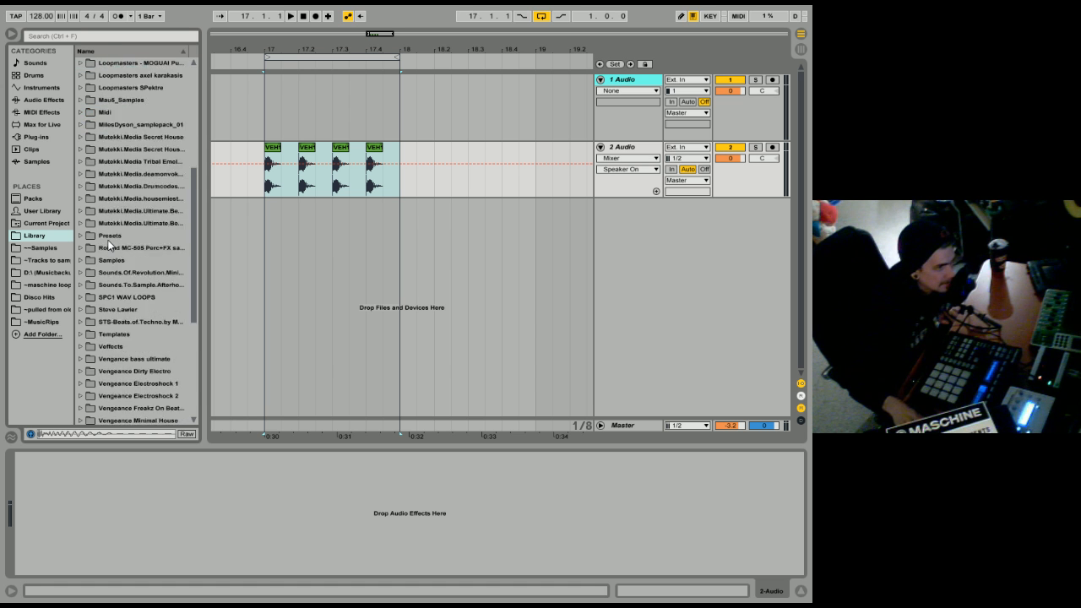
pyautogui.scroll(-5, 108, 243)
pyautogui.click(85, 322)
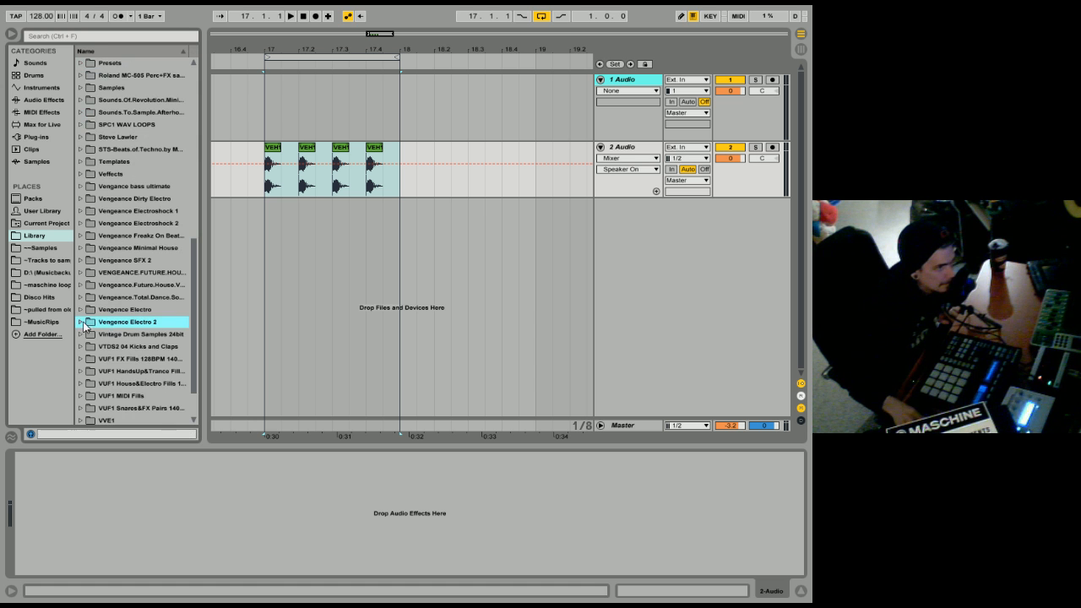
pyautogui.scroll(-3, 113, 329)
pyautogui.click(83, 334)
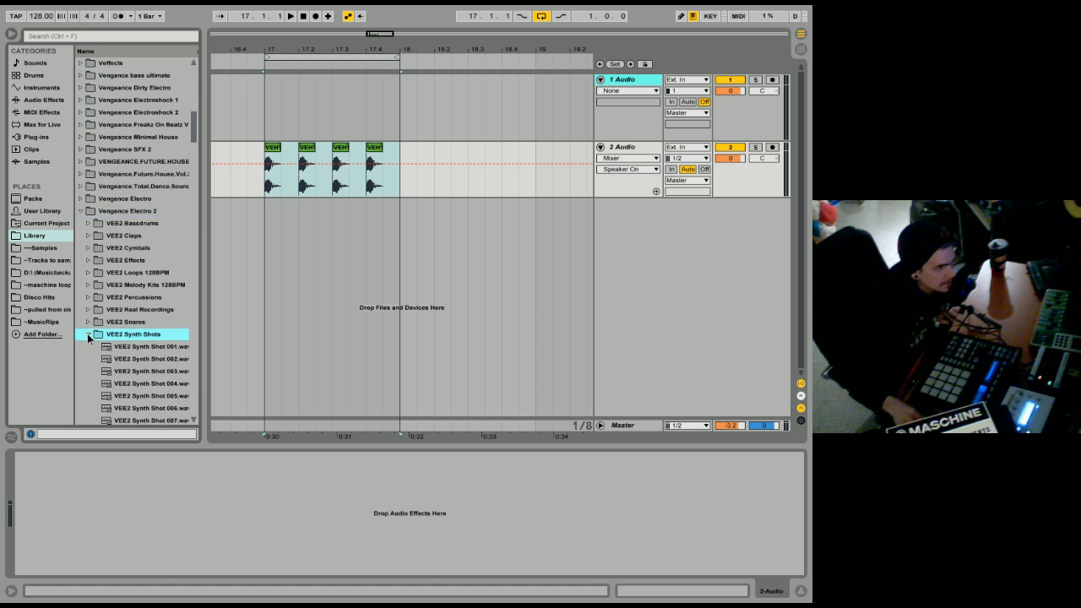
pyautogui.scroll(-3, 111, 302)
pyautogui.click(112, 247)
pyautogui.press('Left')
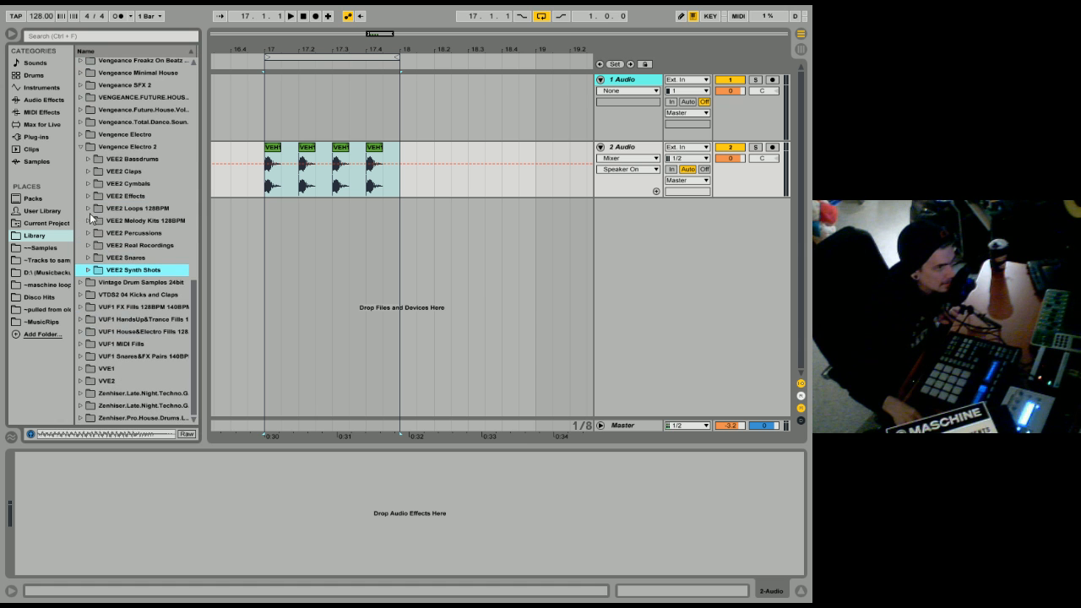
pyautogui.click(81, 146)
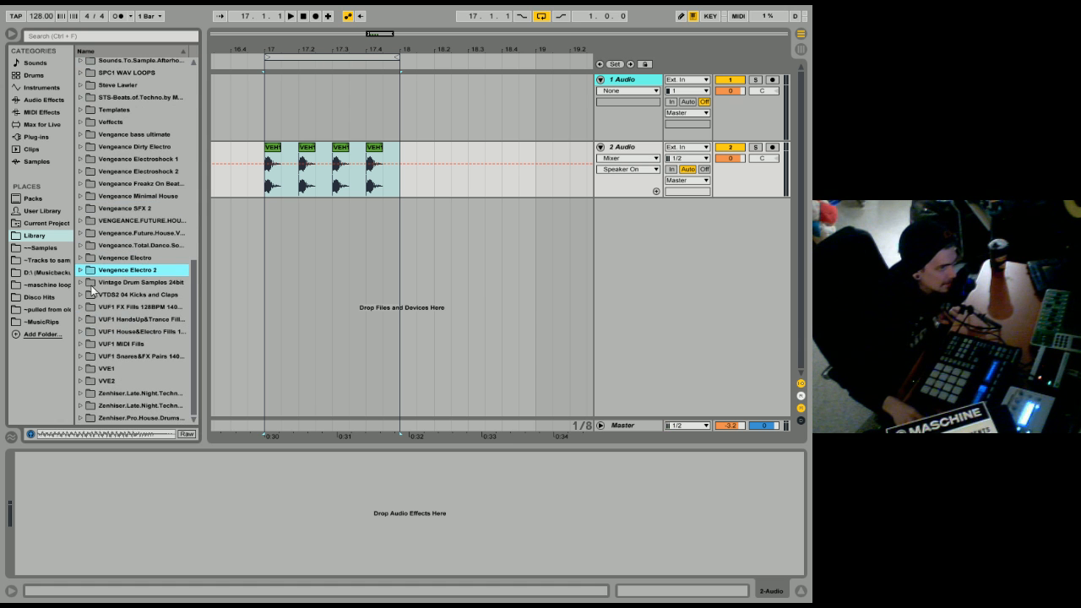
pyautogui.press('Right')
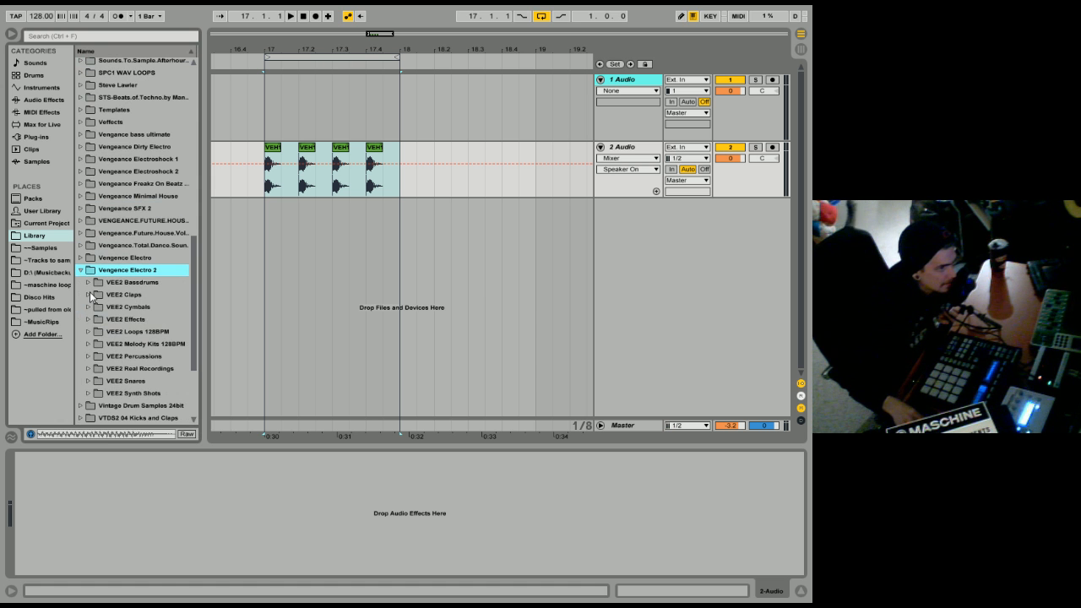
pyautogui.click(91, 393)
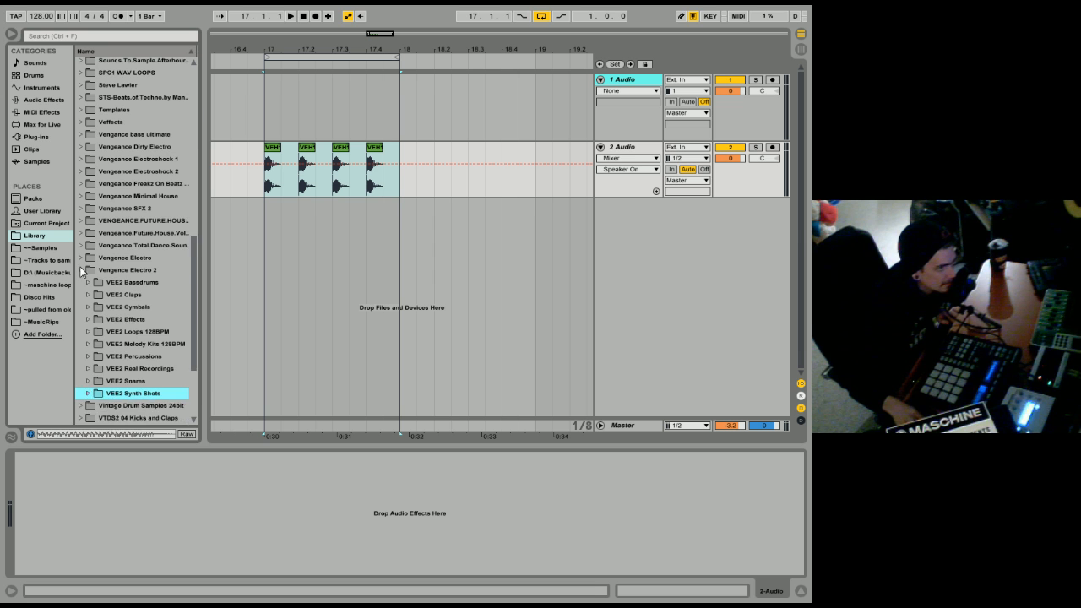
# Open VEE Synth Shots > VEE Synth Basses inside the Vengence Electro folder and preview samples 020 and 021.
pyautogui.click(81, 258)
pyautogui.click(88, 384)
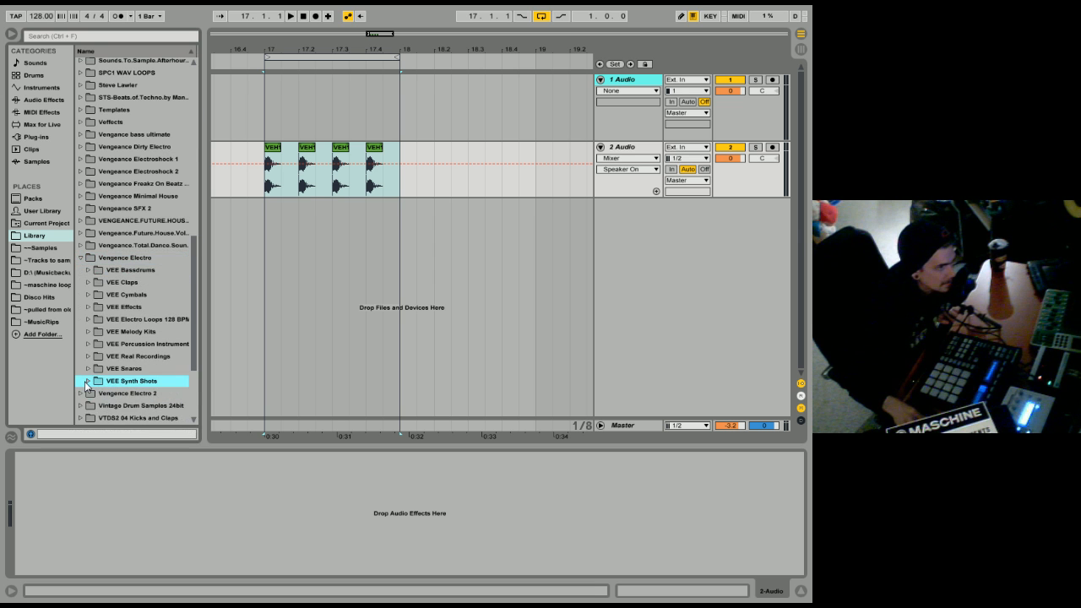
pyautogui.click(86, 382)
pyautogui.click(95, 394)
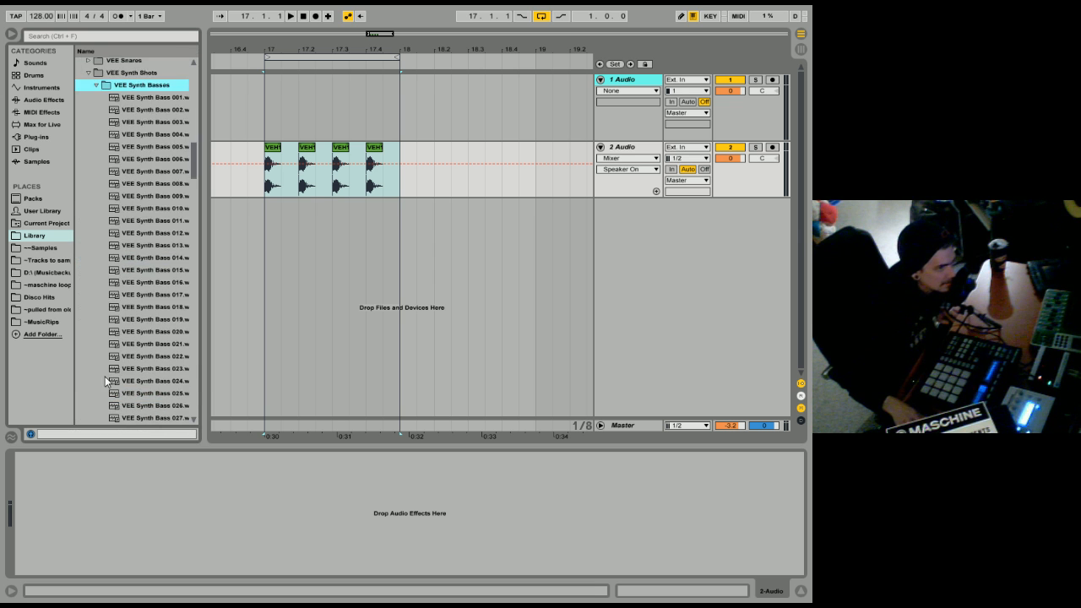
pyautogui.click(131, 333)
pyautogui.click(125, 344)
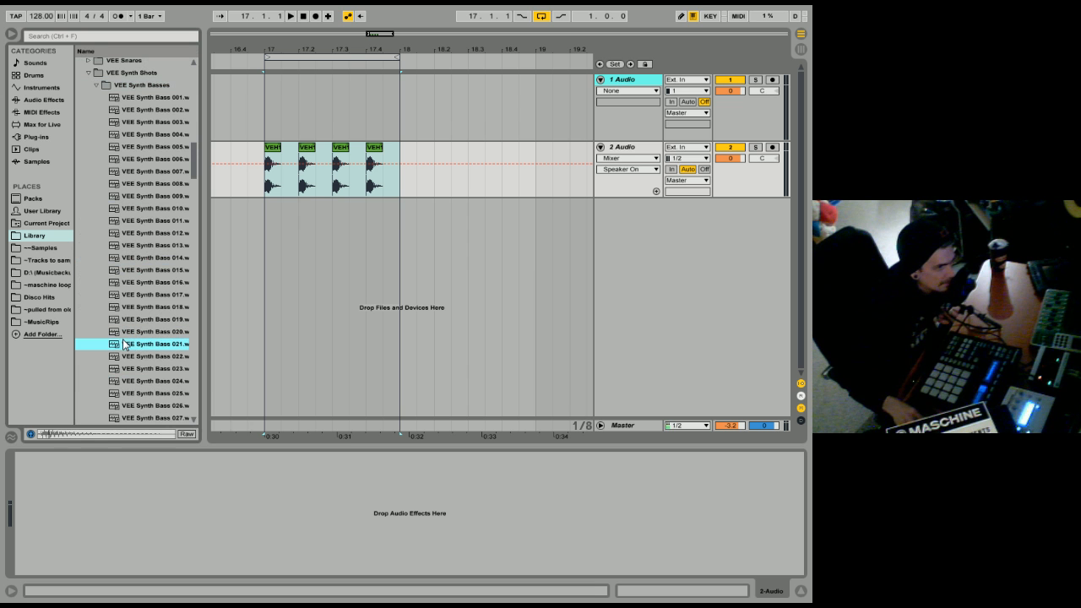
pyautogui.click(127, 332)
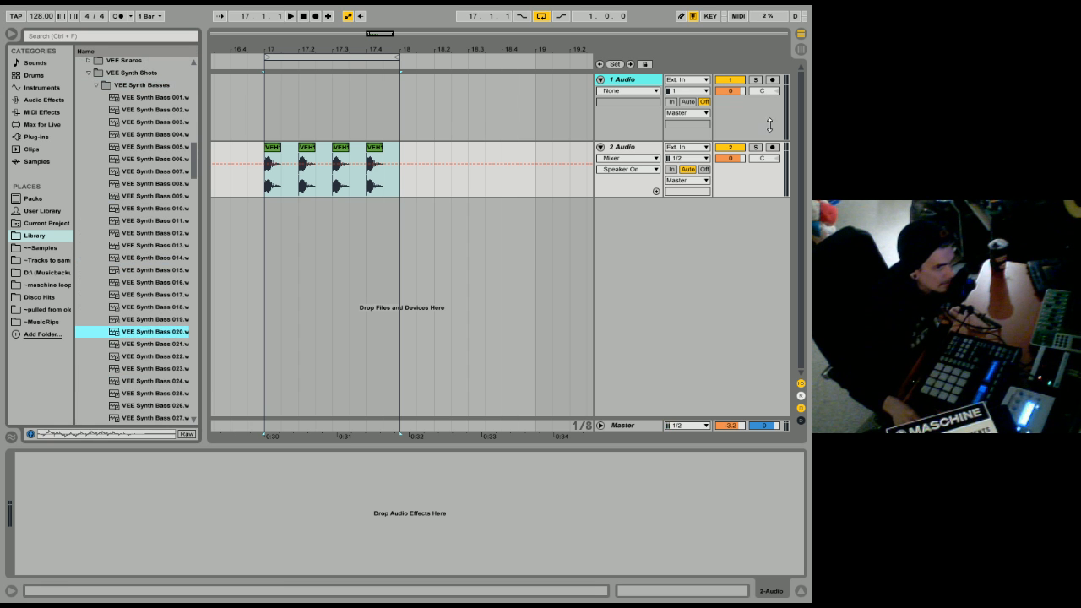
# Insert a new audio track below 2 Audio and place VEE Synth Bass 020 on the offbeat at 17.1.3.
pyautogui.click(747, 184)
pyautogui.rightClick(675, 228)
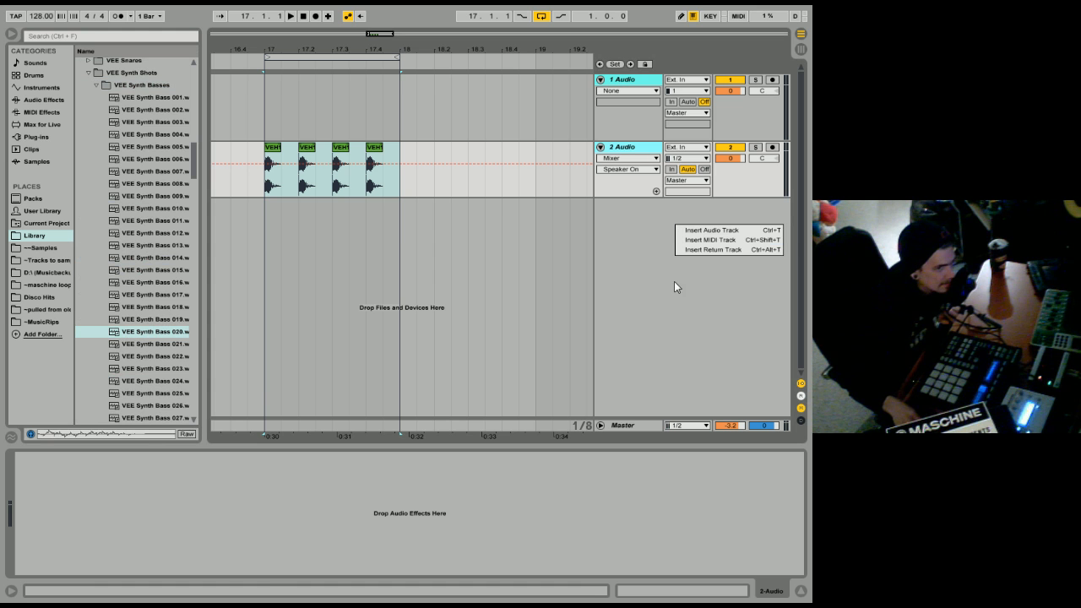
pyautogui.click(694, 231)
pyautogui.moveTo(154, 335); pyautogui.dragTo(265, 237)
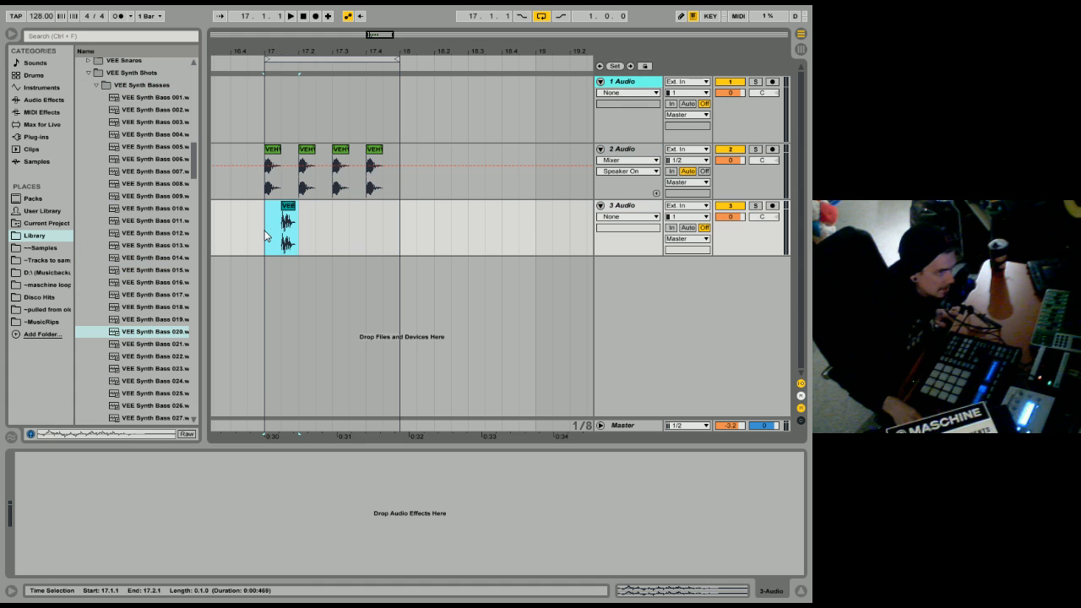
# Duplicate the one-beat bass selection three times to fill bar 17 and play the loop from 17.1.1.
pyautogui.hotkey('ctrl', 'd')
pyautogui.hotkey('ctrl', 'd')
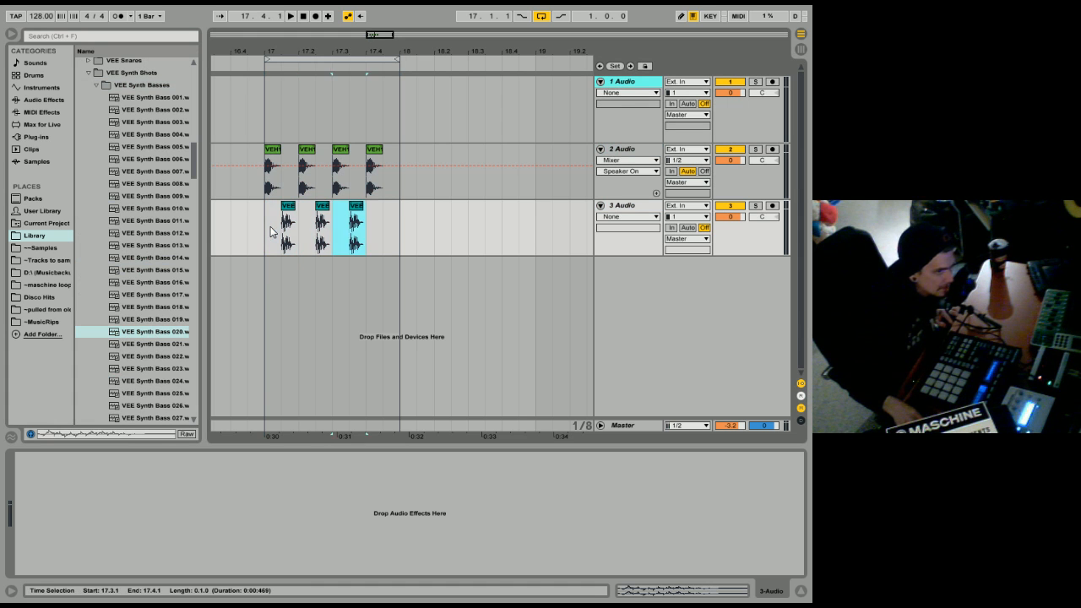
pyautogui.hotkey('ctrl', 'd')
pyautogui.click(265, 235)
pyautogui.press('space')
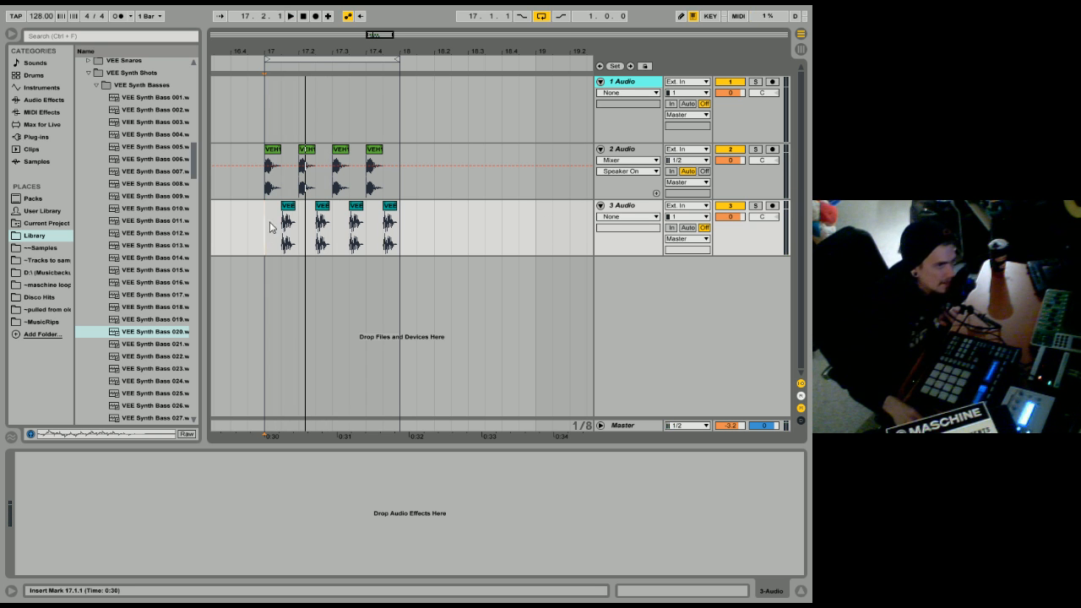
# Delete the 3 Audio track with its bass clips and insert a new MIDI track in its place.
pyautogui.moveTo(262, 235); pyautogui.dragTo(406, 242)
pyautogui.press('space')
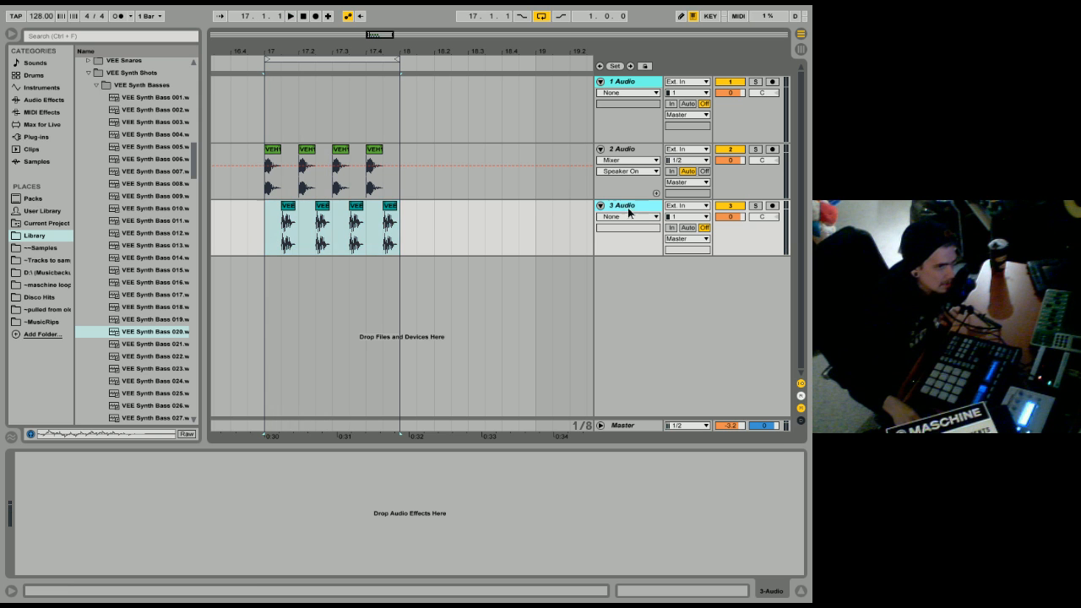
pyautogui.rightClick(628, 211)
pyautogui.click(646, 245)
pyautogui.rightClick(750, 193)
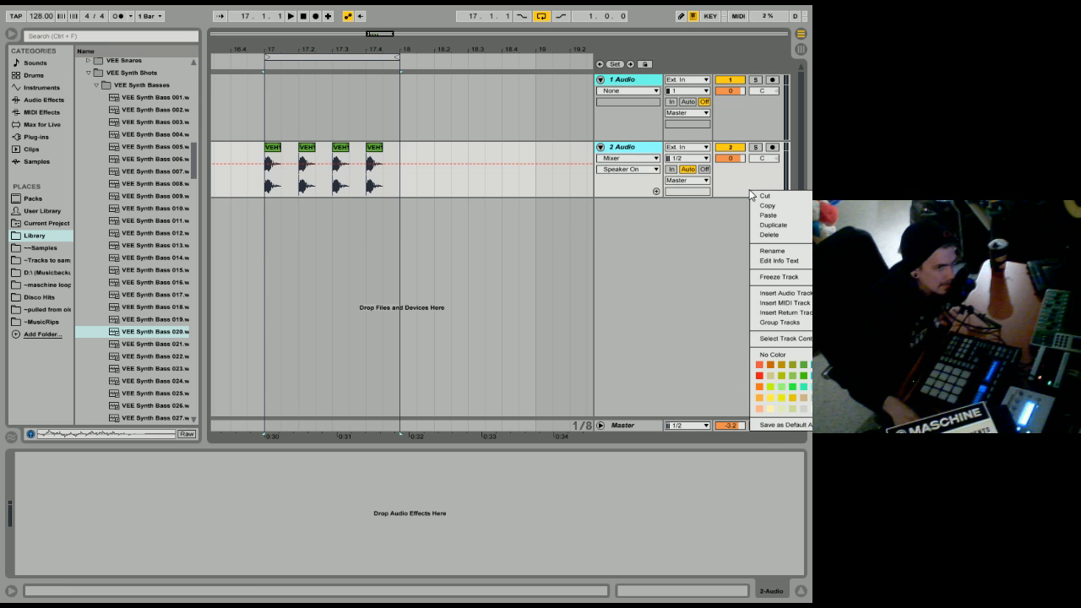
pyautogui.click(774, 303)
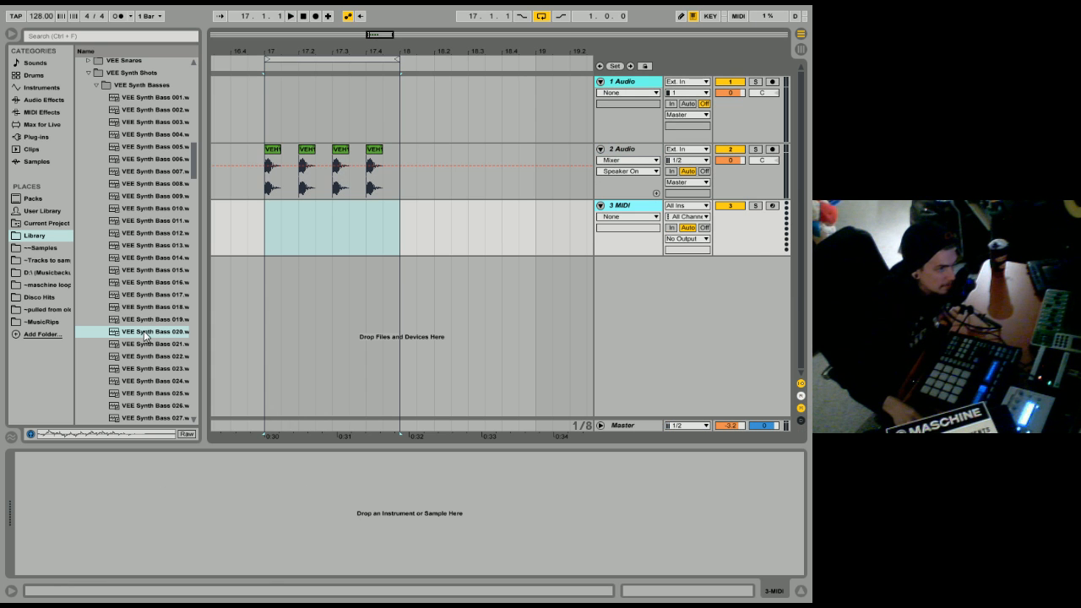
# Preview further VEE Synth Bass samples, including 022, 031, 035 and 037.
pyautogui.scroll(-3, 144, 335)
pyautogui.click(128, 358)
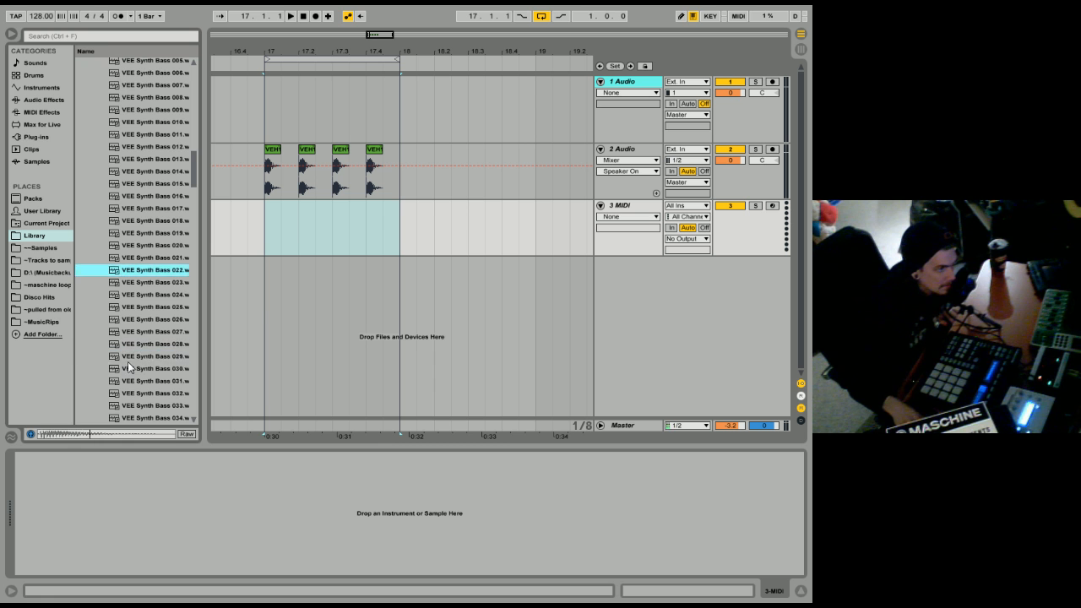
pyautogui.click(131, 369)
pyautogui.click(131, 381)
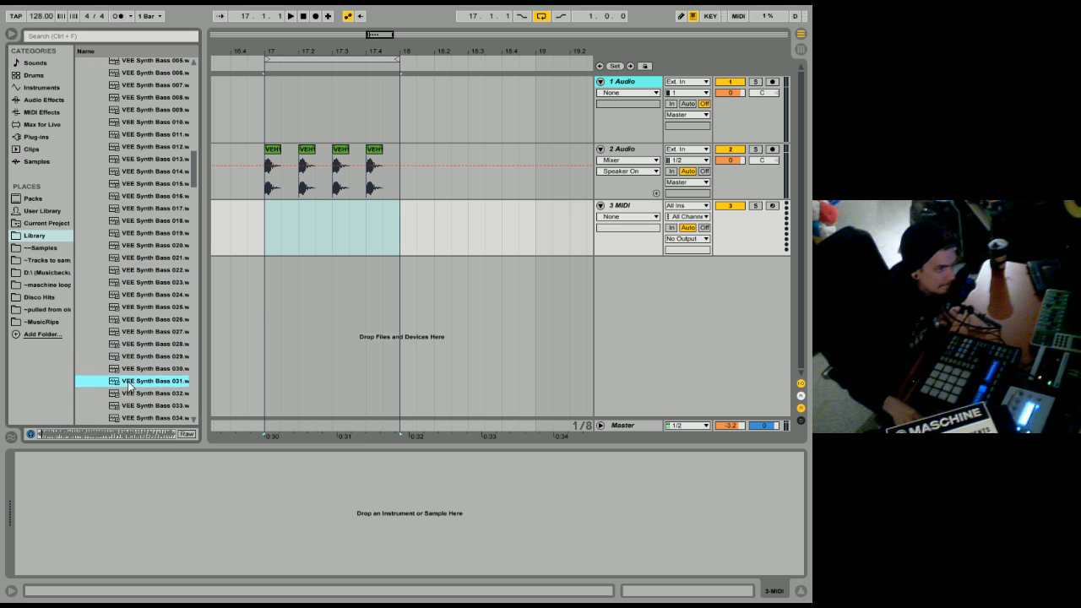
pyautogui.scroll(-3, 129, 372)
pyautogui.click(124, 346)
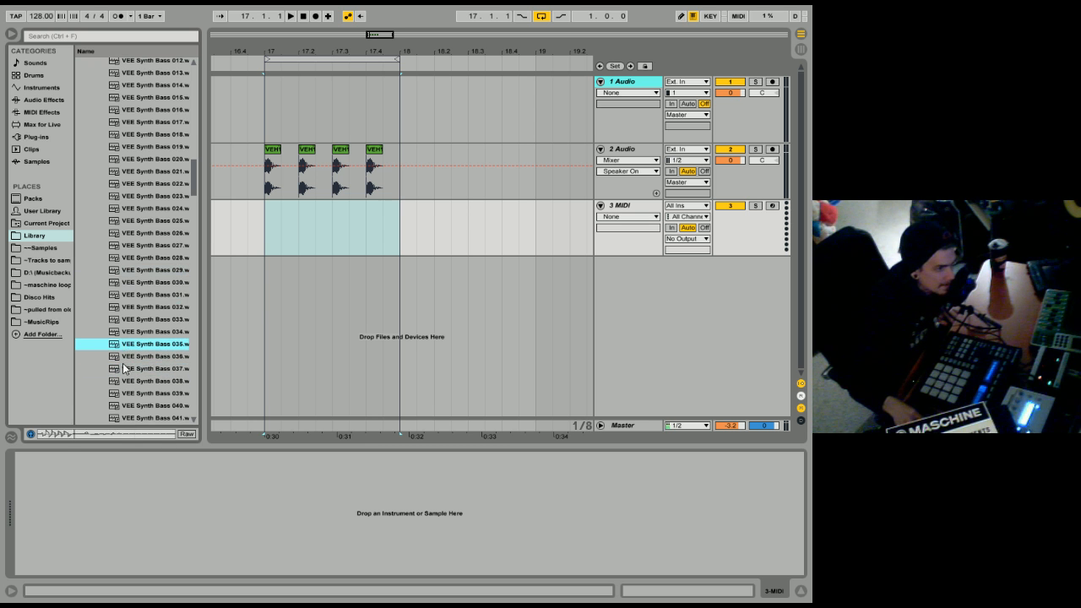
pyautogui.click(124, 369)
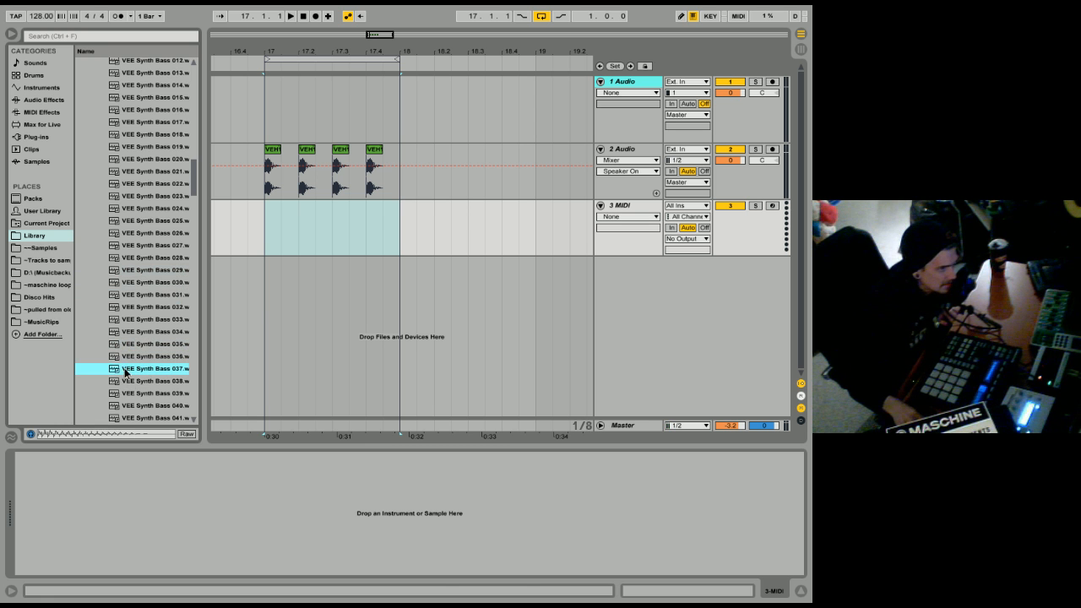
# Load VEE Synth Bass 037 as a sampled instrument on the MIDI track and set its volume to 0.00 dB.
pyautogui.moveTo(124, 372); pyautogui.dragTo(86, 492)
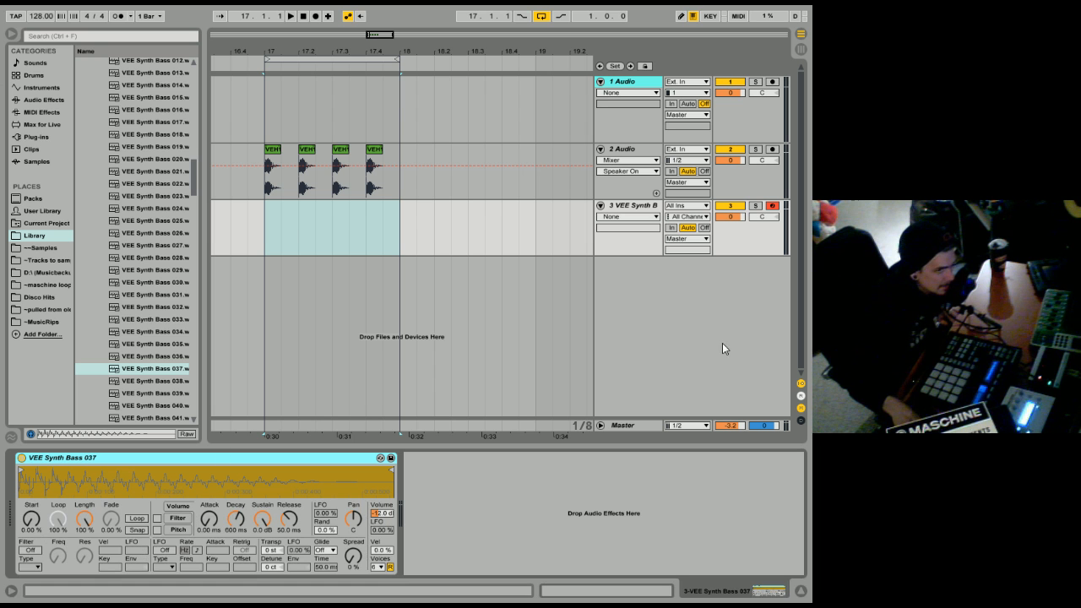
pyautogui.click(379, 517)
pyautogui.moveTo(380, 514); pyautogui.dragTo(380, 506)
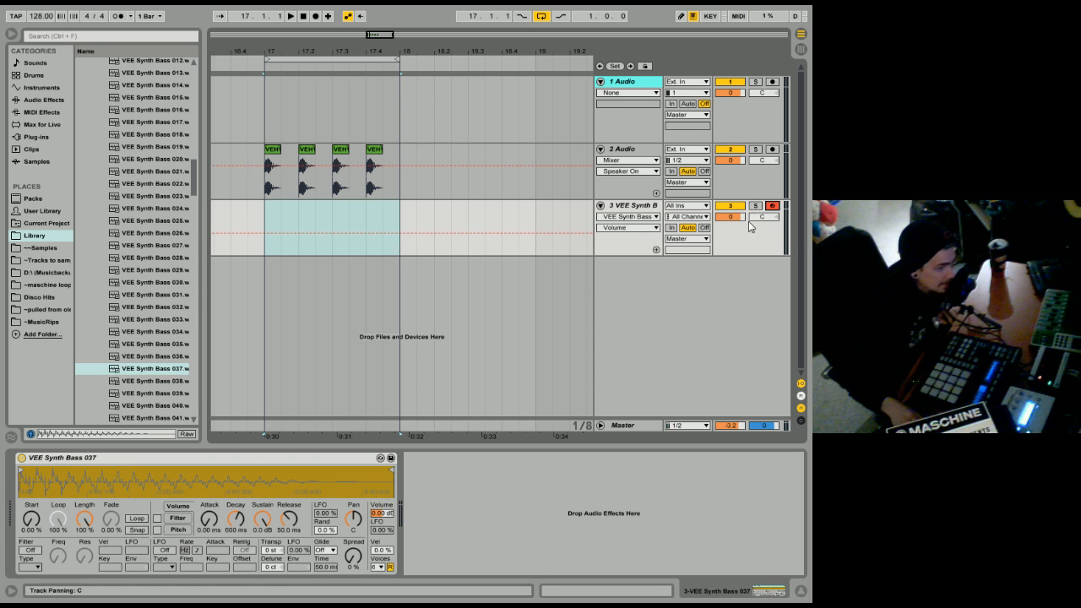
# Insert an empty one-bar MIDI clip on the 3 VEE Synth Bass track, spanning 17.1.1 to 18.1.1.
pyautogui.click(266, 226)
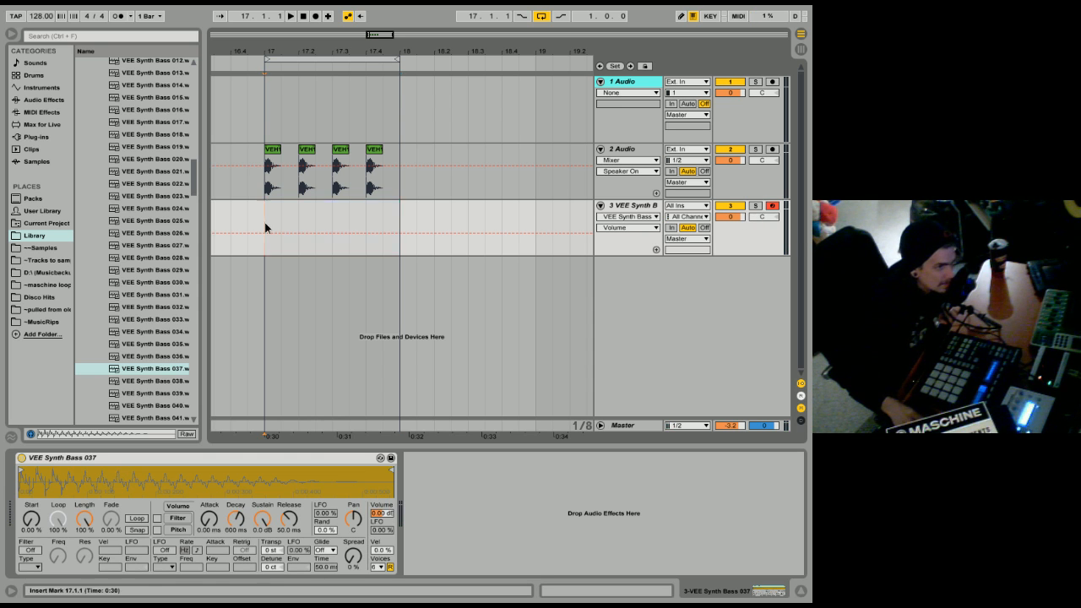
pyautogui.moveTo(265, 226); pyautogui.dragTo(415, 226)
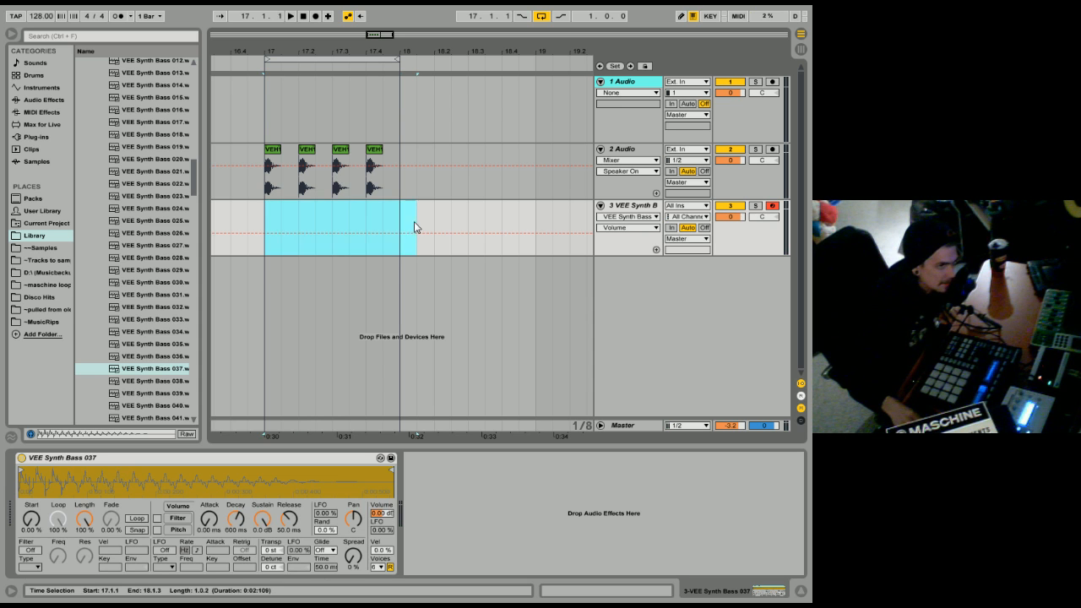
pyautogui.click(415, 226)
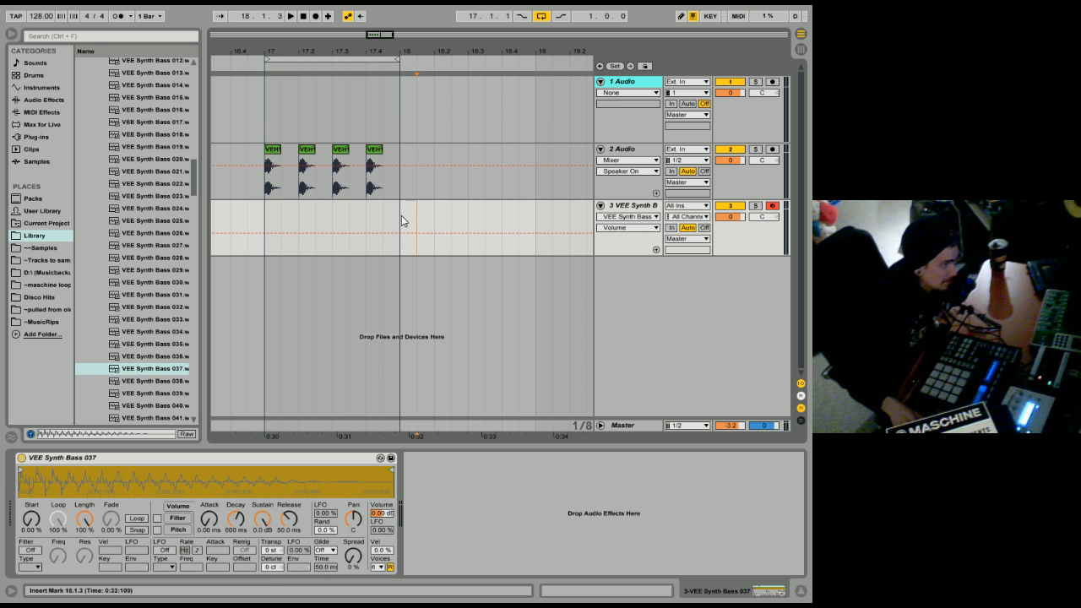
pyautogui.moveTo(397, 221); pyautogui.dragTo(272, 225)
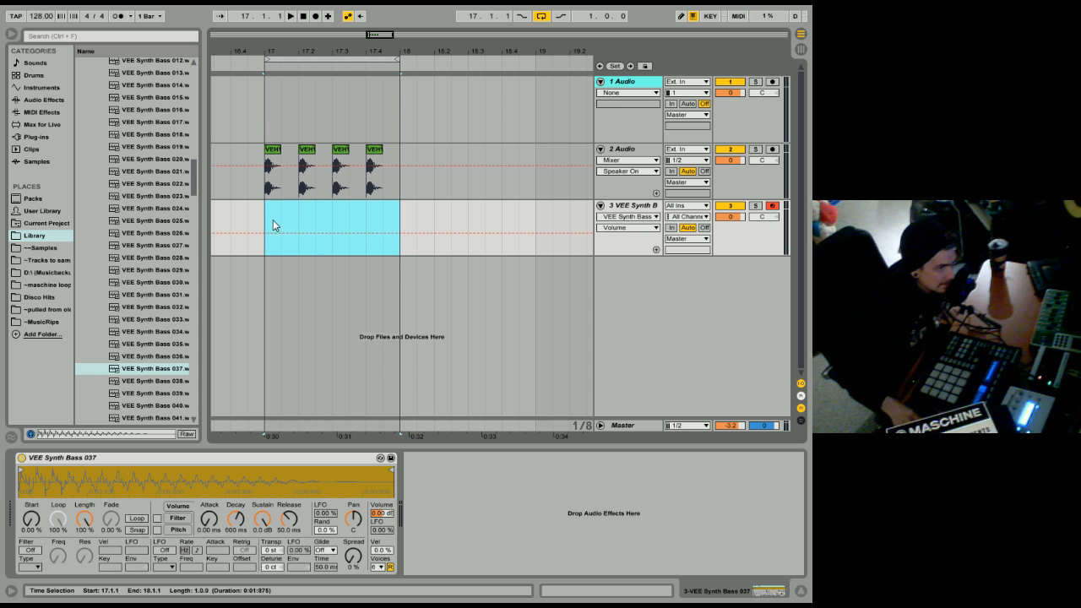
pyautogui.rightClick(274, 204)
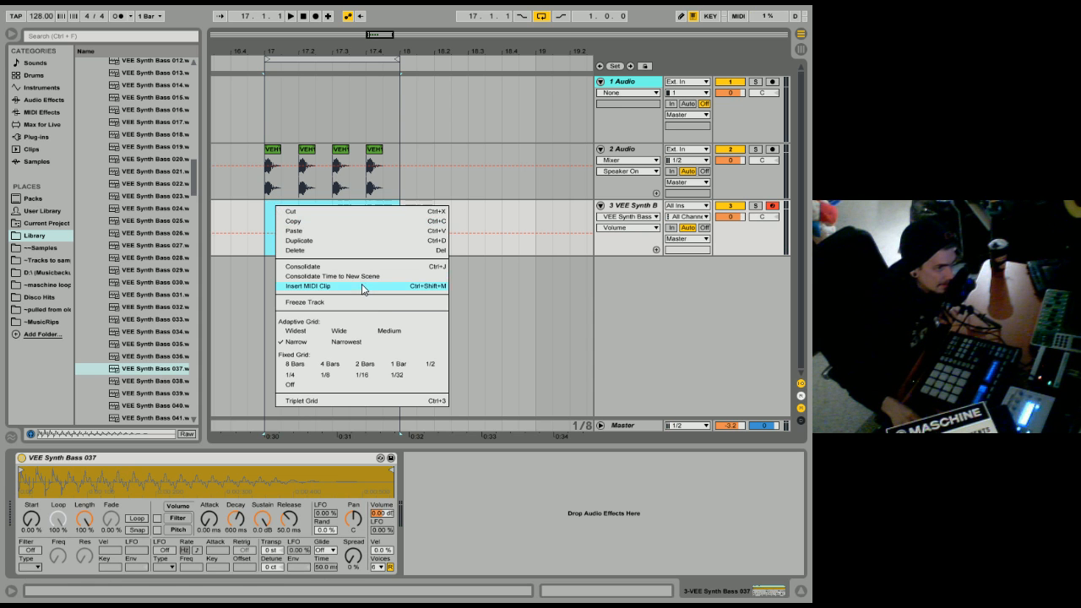
pyautogui.click(362, 285)
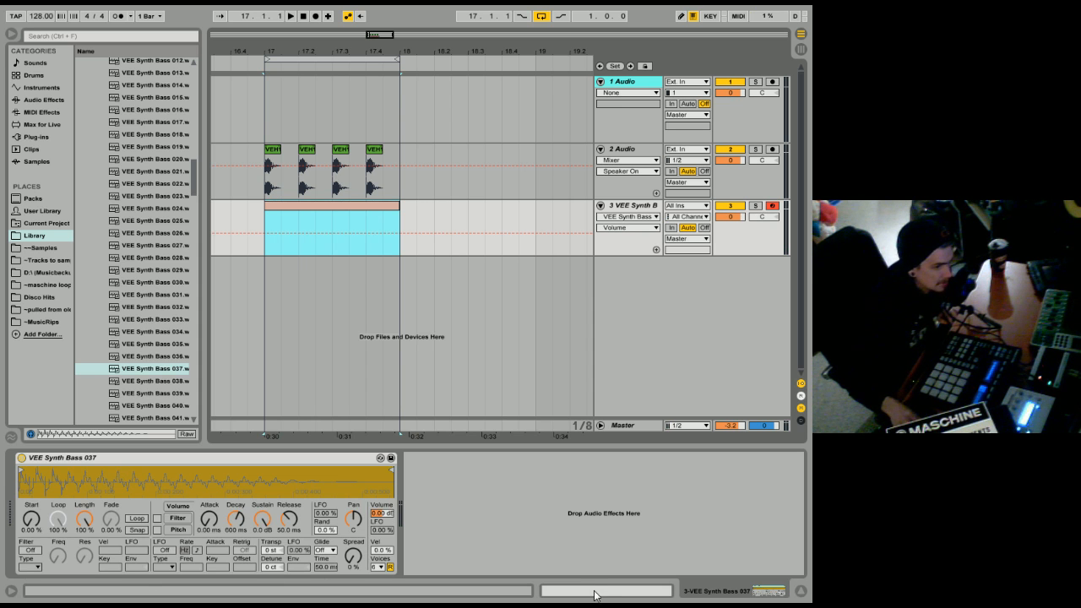
# Open the new clip's note editor and enlarge the clip view to show more of the piano roll.
pyautogui.click(272, 223)
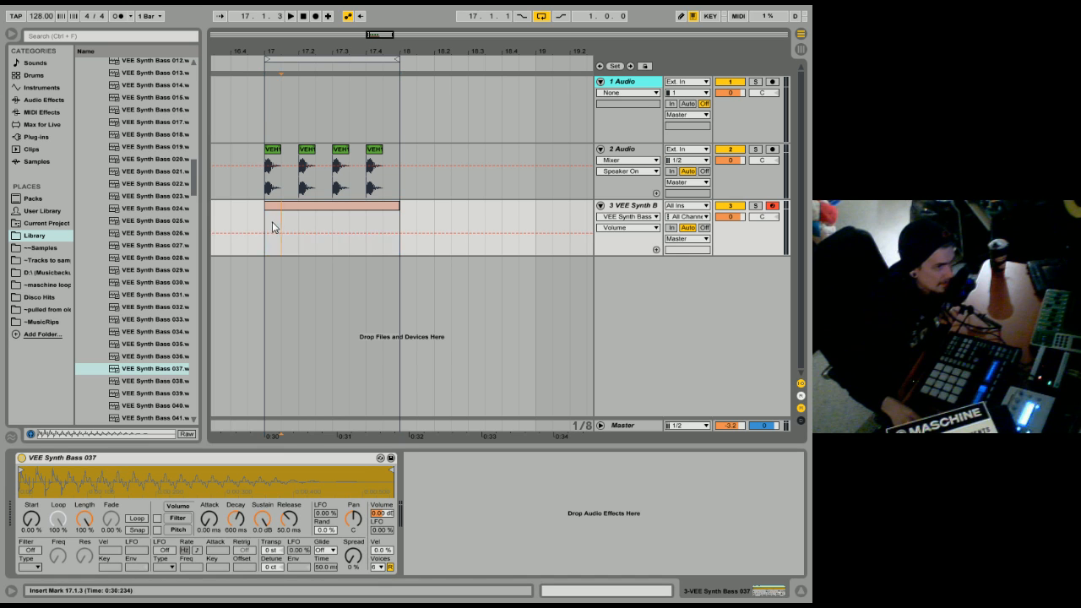
pyautogui.moveTo(253, 224)
pyautogui.mouseDown()
pyautogui.moveTo(399, 233)
pyautogui.moveTo(251, 227)
pyautogui.moveTo(259, 217)
pyautogui.mouseUp()
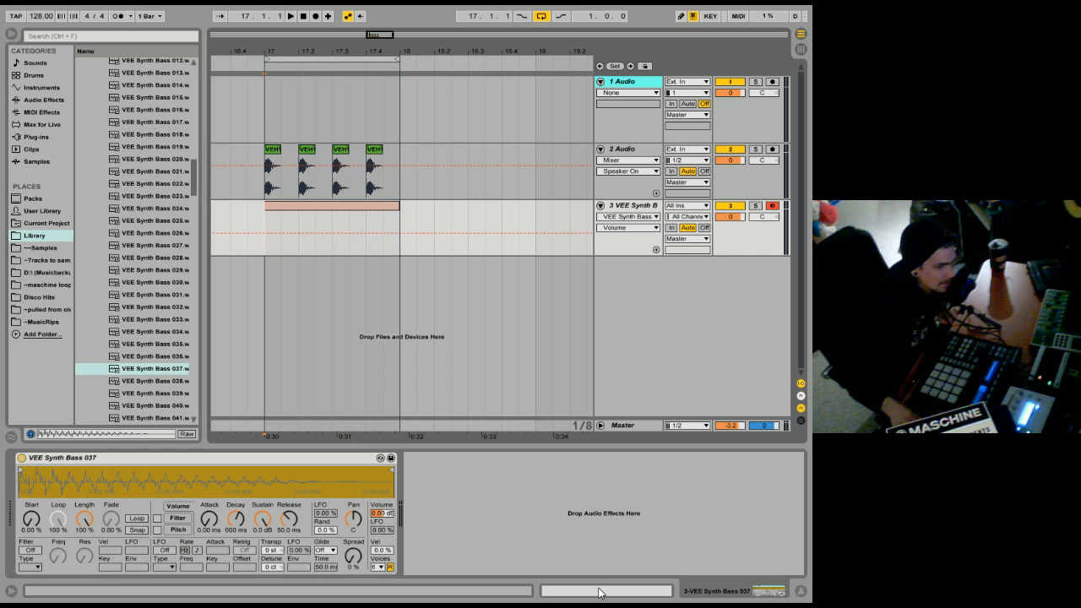
pyautogui.hotkey('shift', 'Tab')
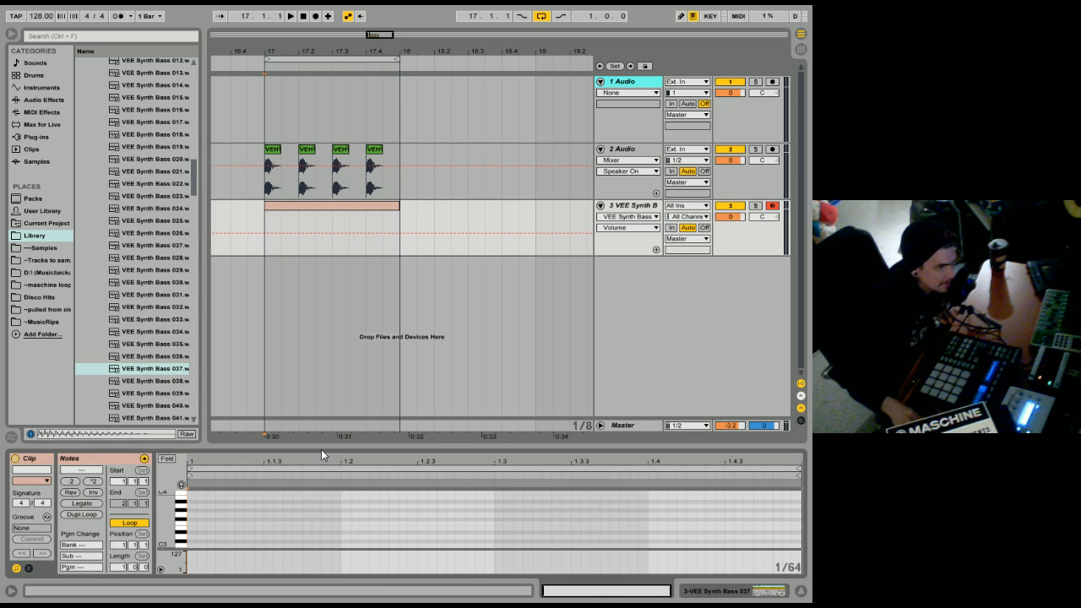
pyautogui.moveTo(321, 448); pyautogui.dragTo(327, 365)
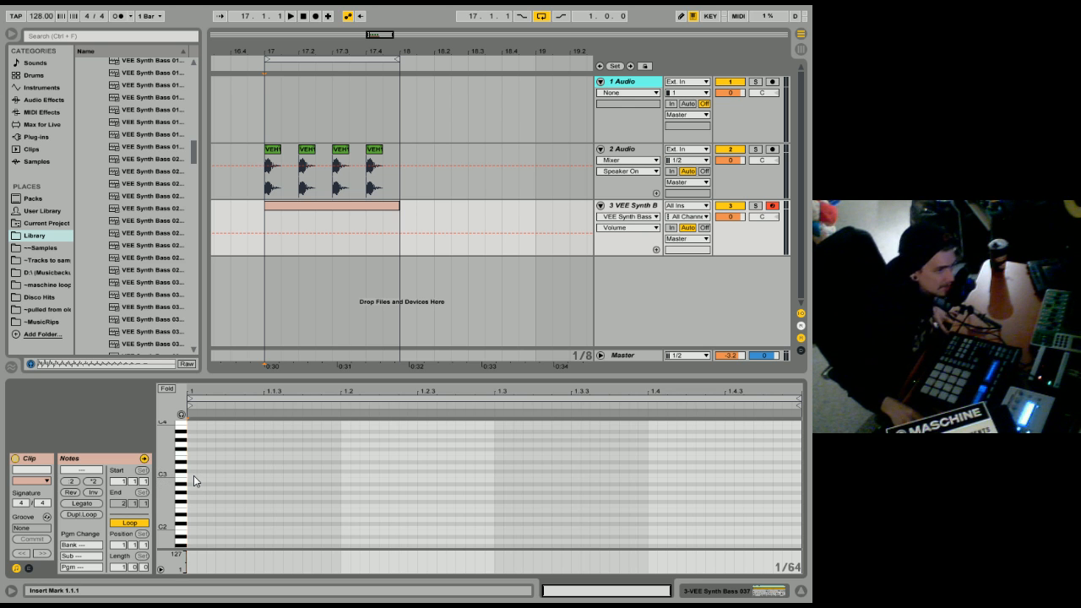
# Turn on Draw mode, try a short C3 note at the start of the clip, and erase it.
pyautogui.press('b')
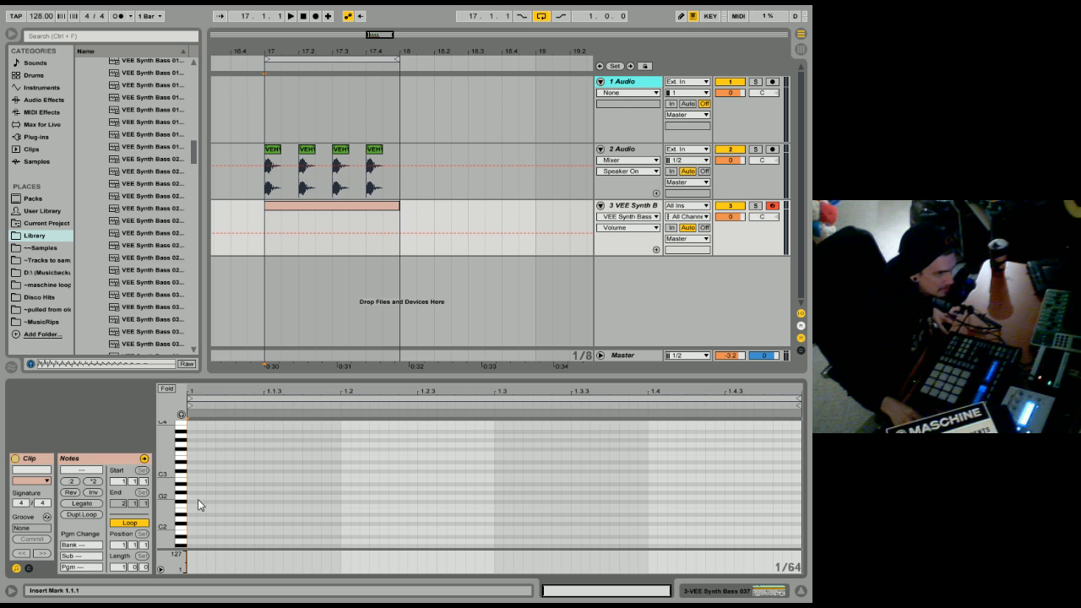
pyautogui.click(196, 475)
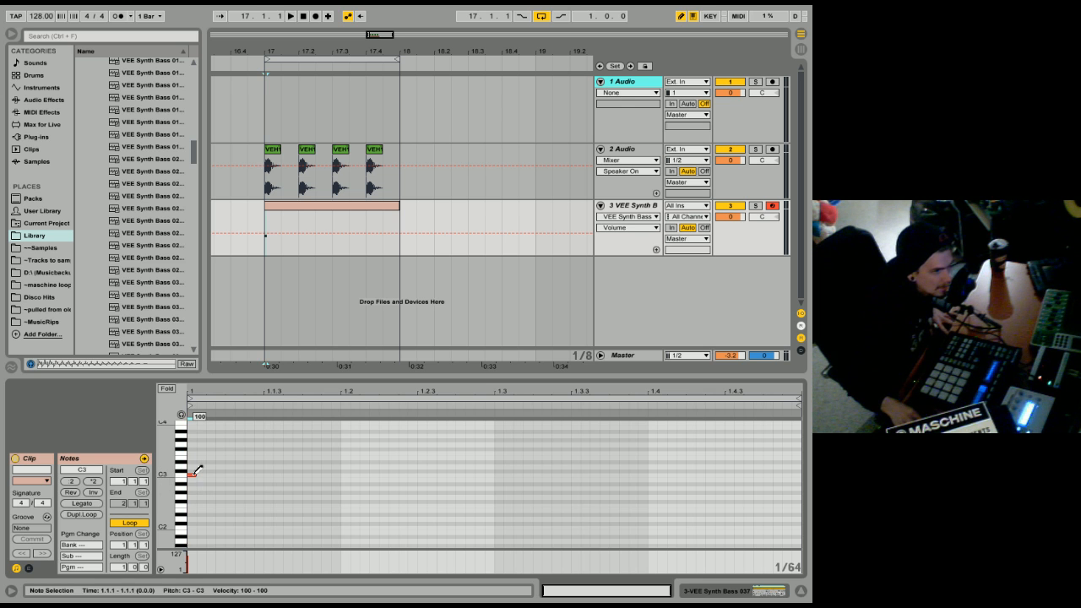
pyautogui.moveTo(204, 475)
pyautogui.mouseDown()
pyautogui.moveTo(219, 475)
pyautogui.moveTo(195, 475)
pyautogui.mouseUp()
pyautogui.click(222, 474)
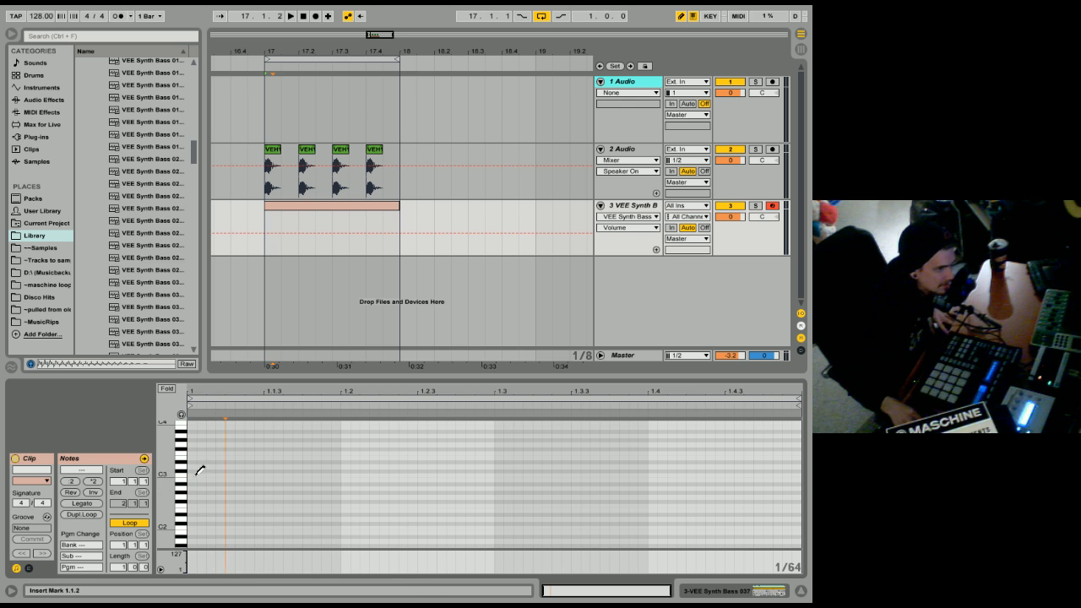
# Set the note editor's fixed grid to 1/8 and erase the quarter-note B2 trial note at 1.2.
pyautogui.rightClick(231, 468)
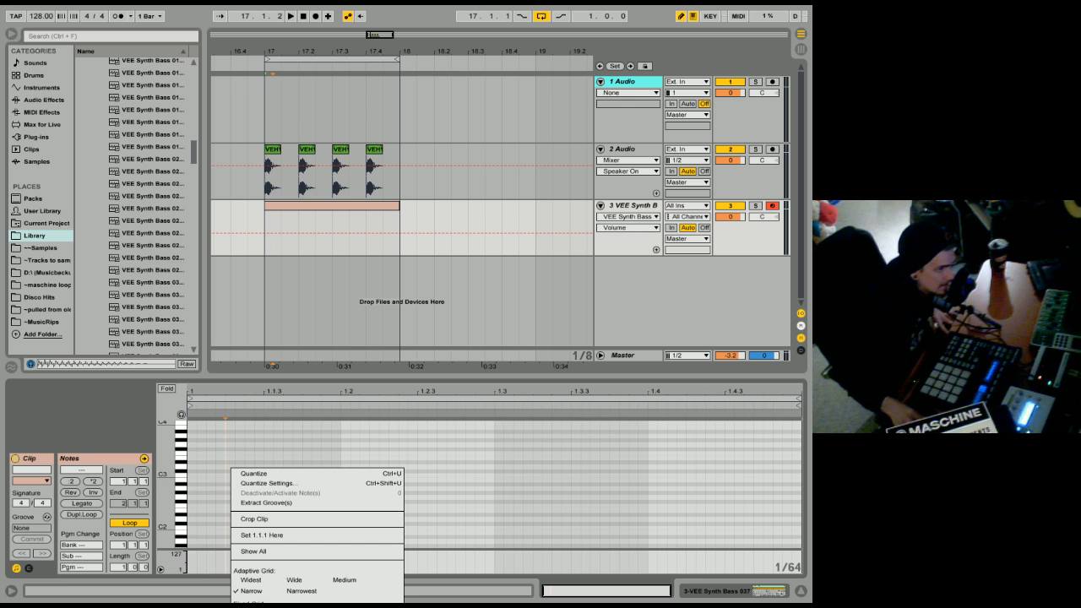
pyautogui.click(259, 600)
pyautogui.click(353, 479)
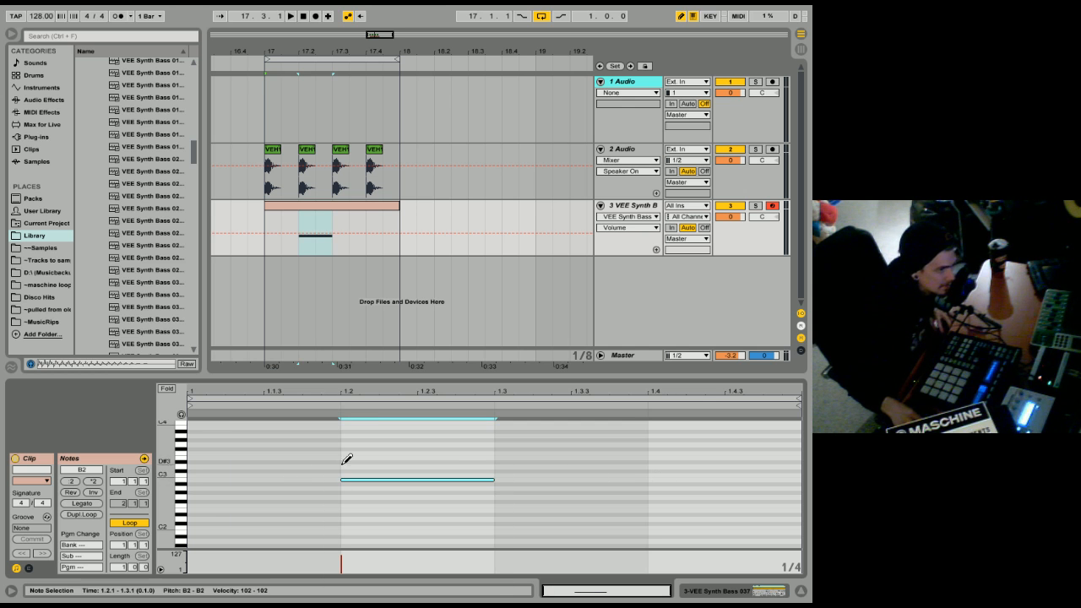
pyautogui.rightClick(329, 463)
pyautogui.click(435, 606)
pyautogui.click(408, 479)
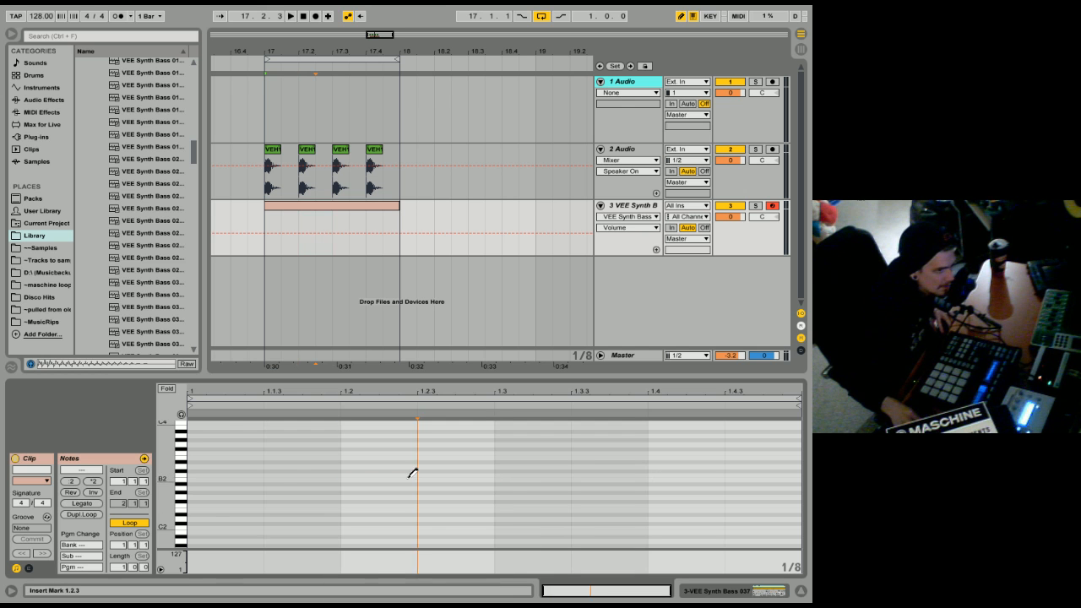
# Draw eighth-note B2 notes on the offbeats 1.1.3, 1.2.3, 1.3.3 and 1.4.3, and play the loop.
pyautogui.click(287, 479)
pyautogui.click(448, 479)
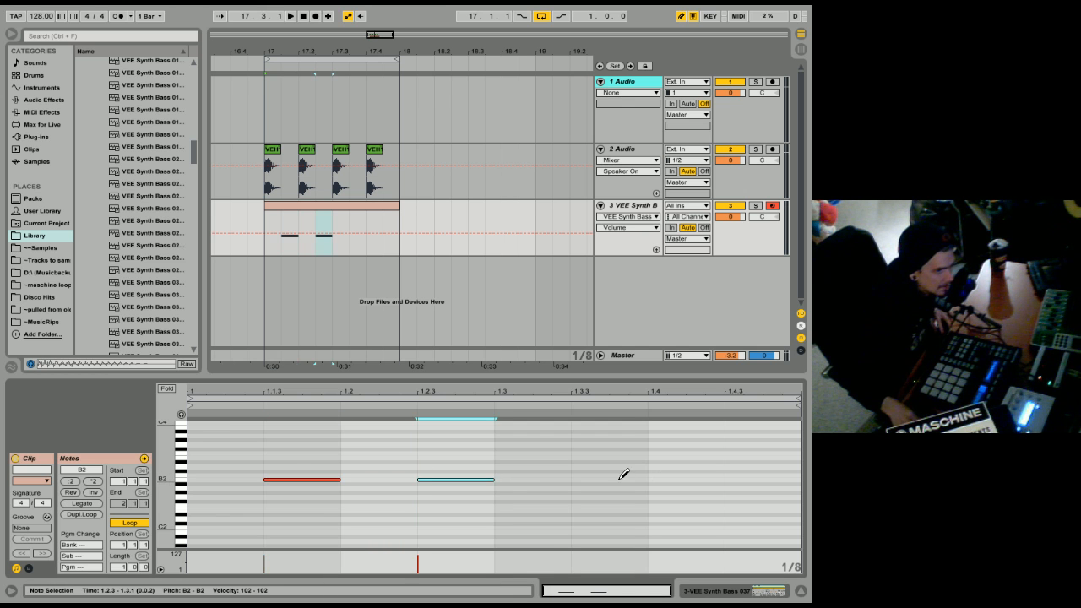
pyautogui.click(606, 479)
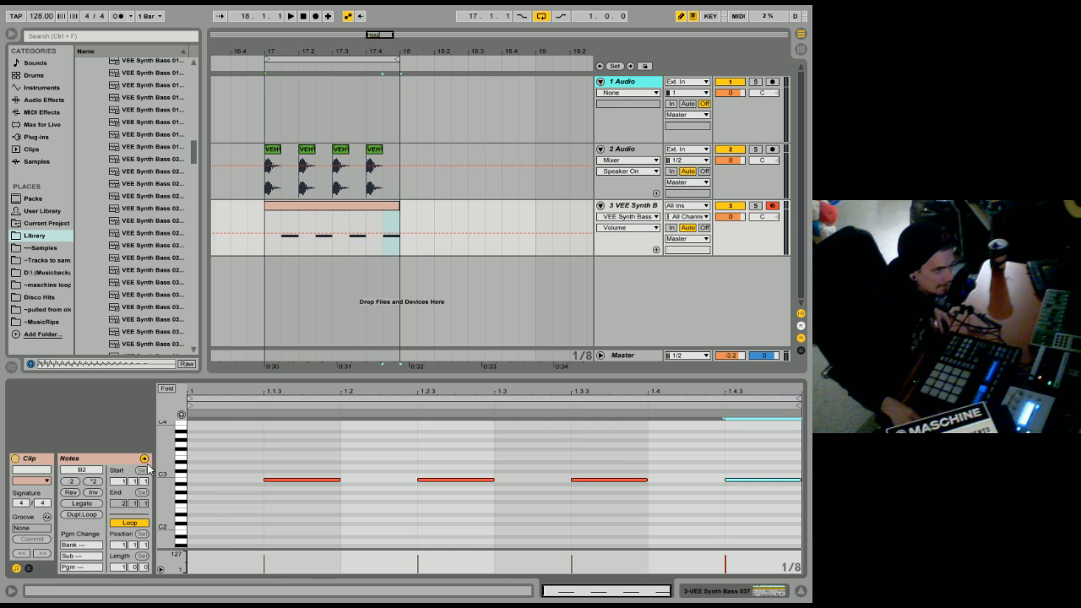
pyautogui.moveTo(168, 467)
pyautogui.mouseDown()
pyautogui.moveTo(215, 468)
pyautogui.moveTo(174, 441)
pyautogui.moveTo(173, 483)
pyautogui.mouseUp()
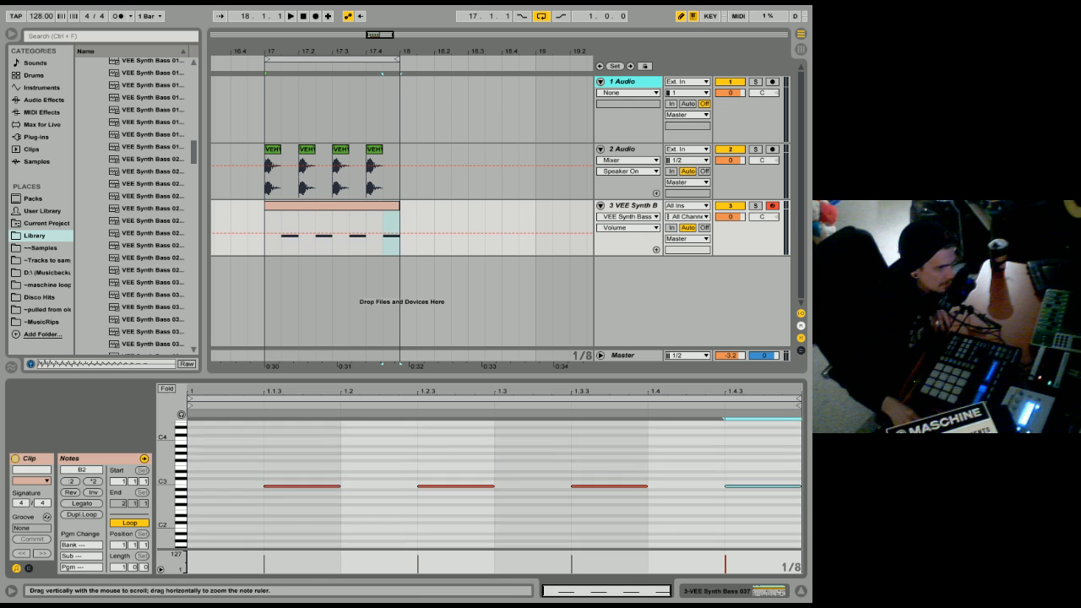
pyautogui.press('space')
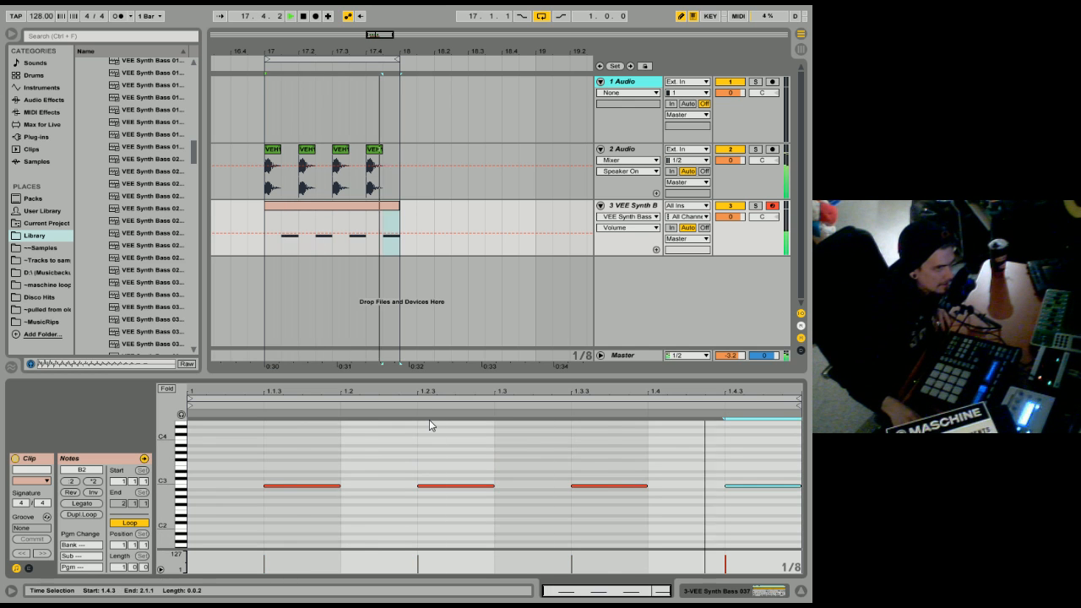
# Draw eighth notes on the beats: F2 at 1.1, G#2 at 1.2, F#3 at 1.3 and D#2 at 1.4.
pyautogui.click(253, 507)
pyautogui.click(376, 497)
pyautogui.click(457, 531)
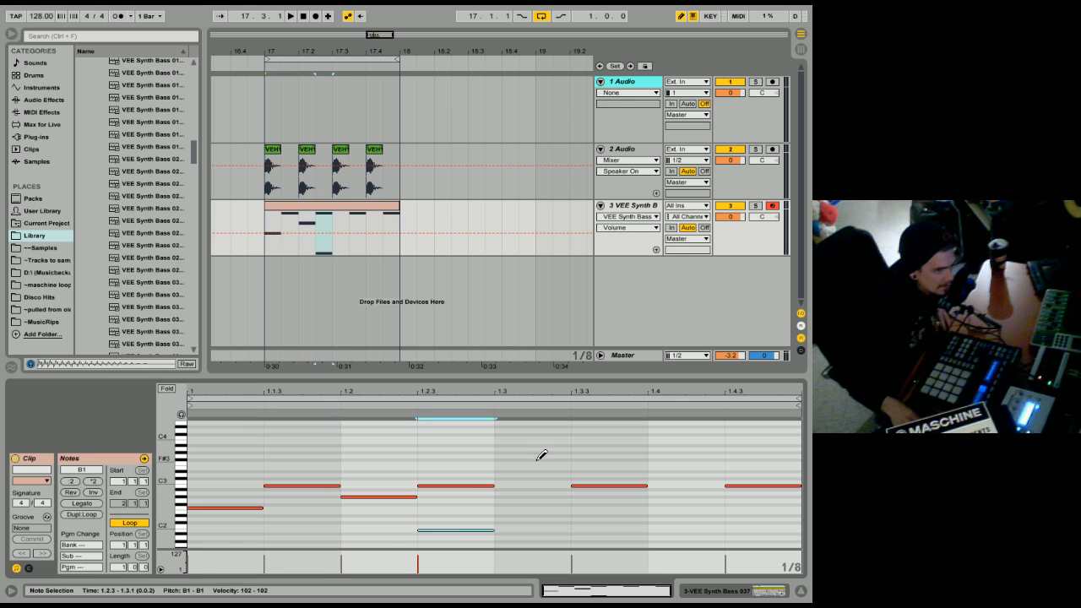
pyautogui.click(456, 530)
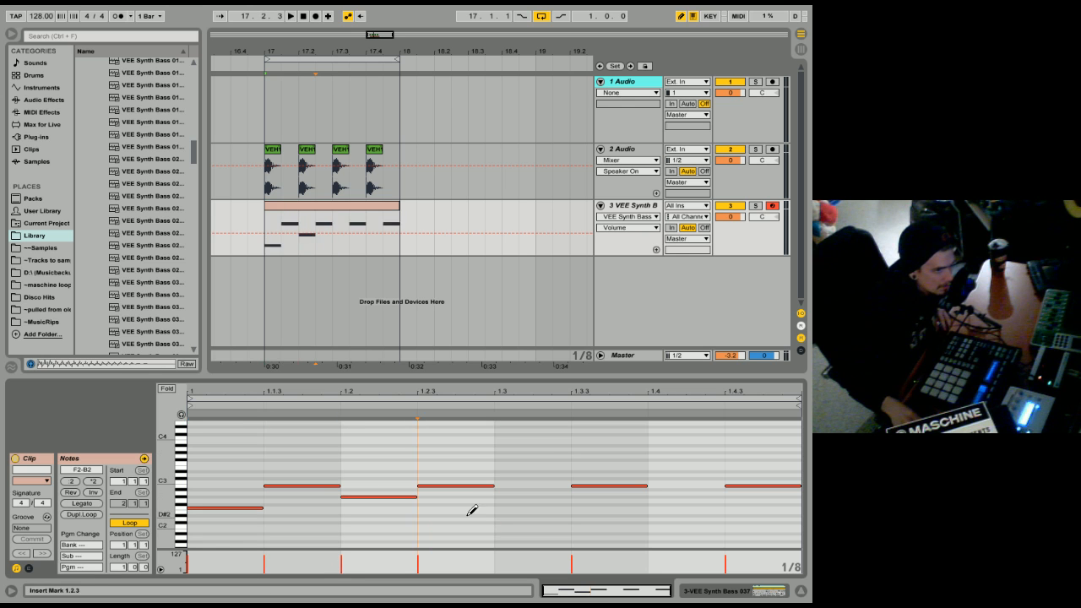
pyautogui.click(532, 461)
pyautogui.click(680, 516)
# Play the bass and kick loop, disarm recording on the 3 VEE Synth Bass track and solo it.
pyautogui.press('space')
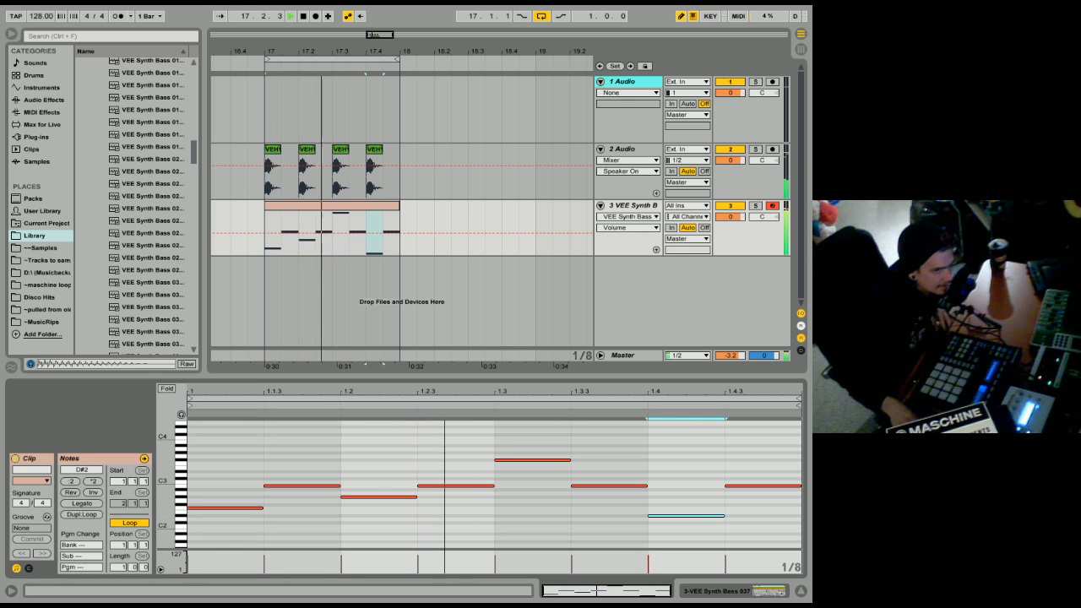
pyautogui.click(771, 206)
pyautogui.click(758, 207)
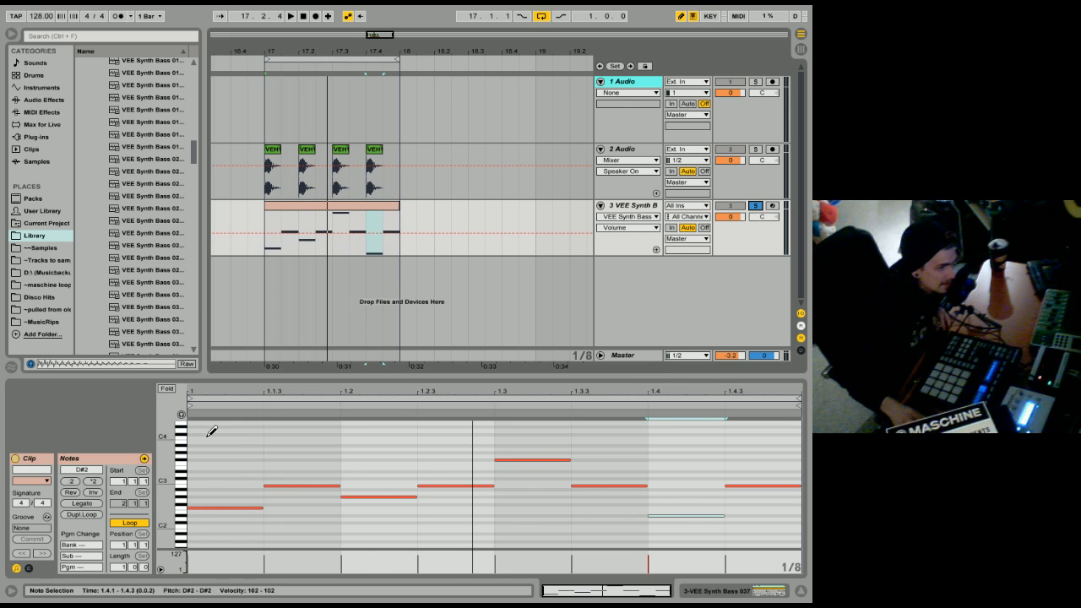
# Turn off Draw mode, select all the bass notes and shorten each to about two thirds of an eighth note.
pyautogui.rightClick(283, 465)
pyautogui.rightClick(246, 439)
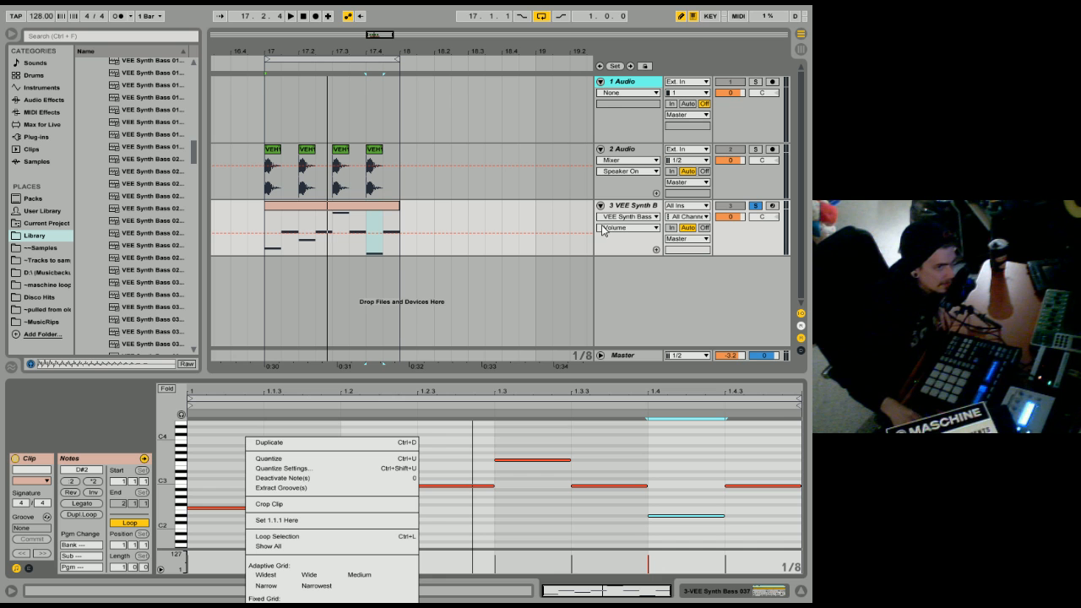
pyautogui.click(682, 20)
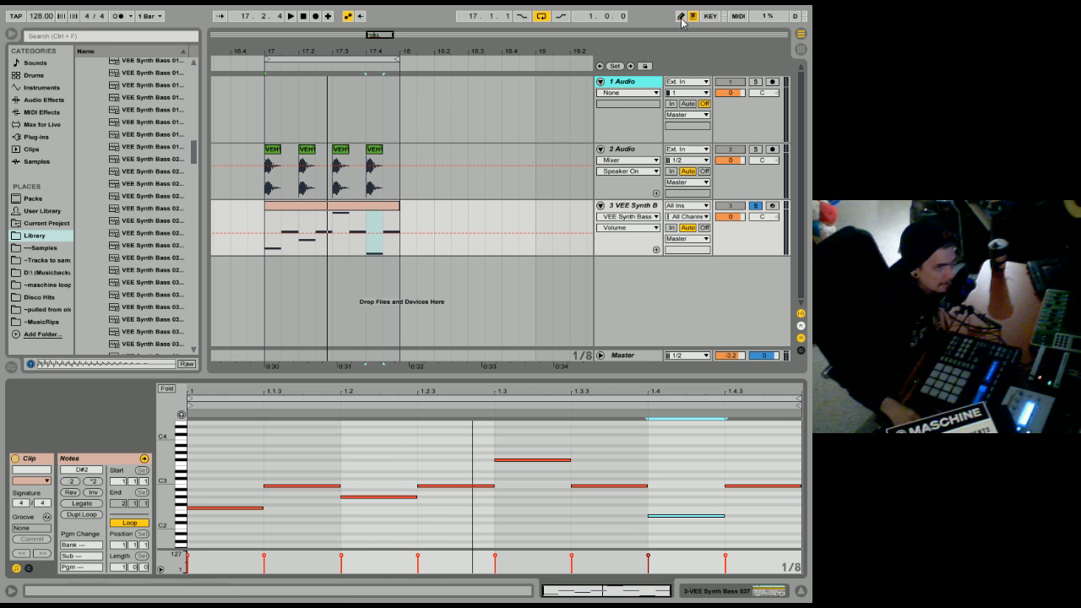
pyautogui.moveTo(193, 428); pyautogui.dragTo(794, 539)
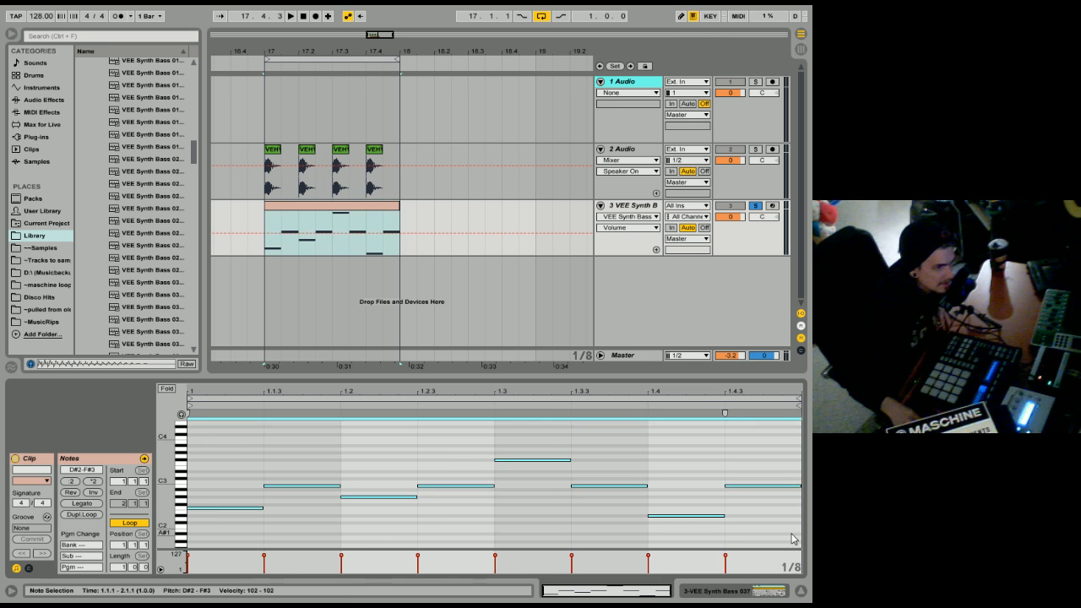
pyautogui.moveTo(263, 507); pyautogui.dragTo(240, 513)
pyautogui.press('space')
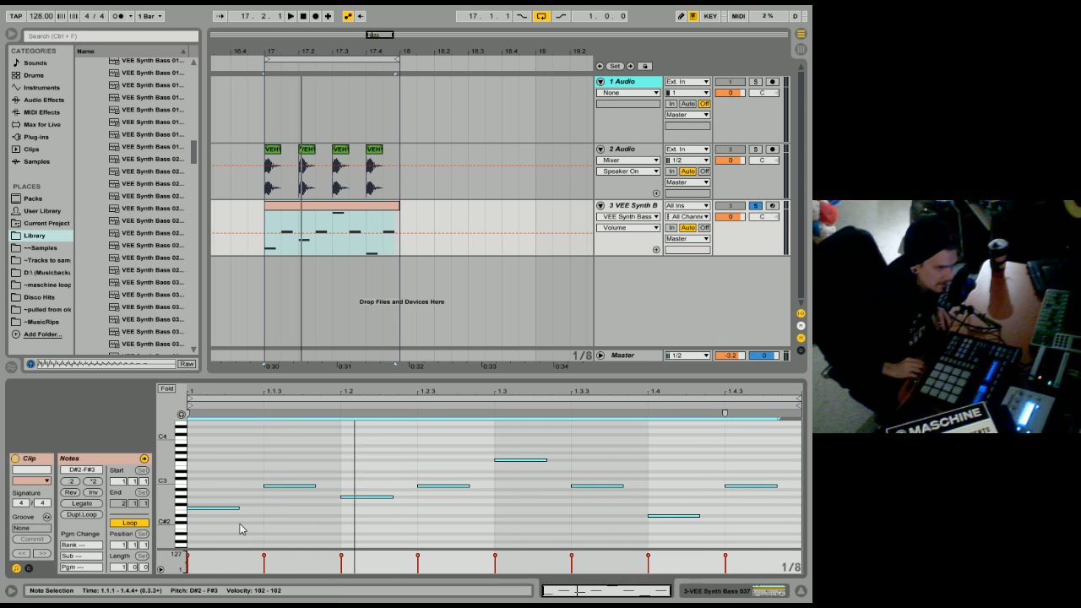
# Try lower pitches for the selected bass notes by transposing them down in semitones while the loop plays.
pyautogui.press('space')
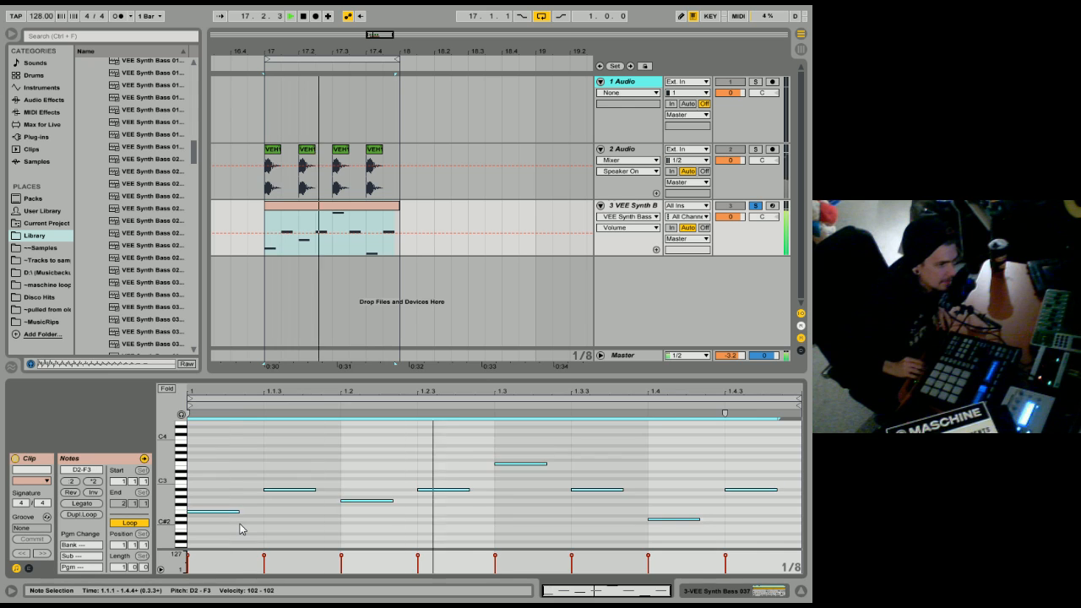
pyautogui.press('Down')
pyautogui.press('Down')
pyautogui.press('Down')
pyautogui.press('Down')
pyautogui.press('Down')
pyautogui.press('Down')
pyautogui.press('Down')
pyautogui.press('Down')
pyautogui.press('Down')
pyautogui.press('Down')
pyautogui.press('Down')
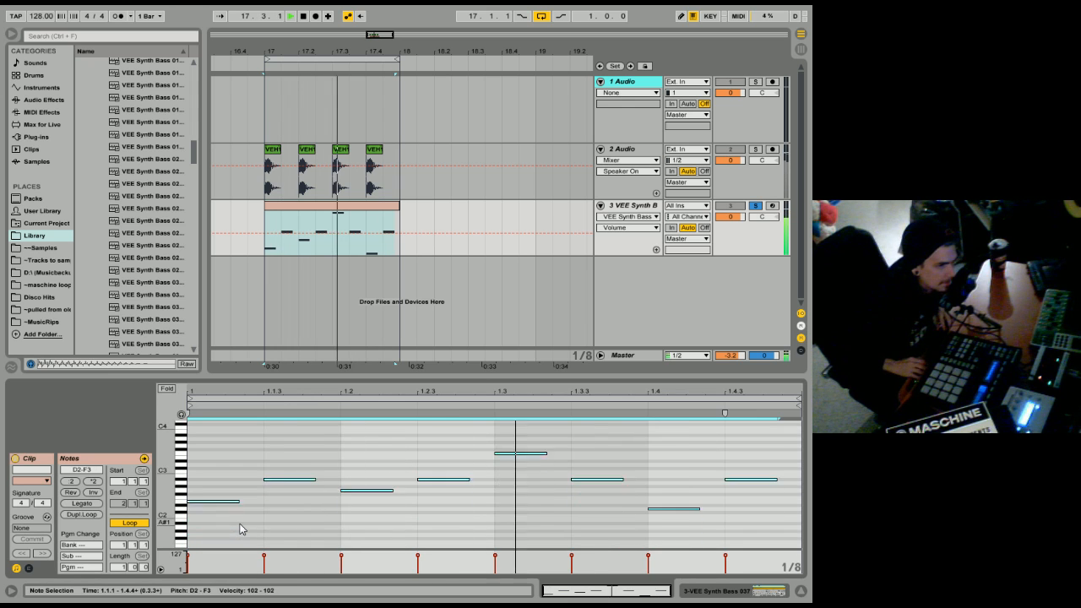
# Transpose all selected bass notes up to the range G#3–B4 and stop playback.
pyautogui.hotkey('shift', 'Up')
pyautogui.hotkey('shift', 'Up')
pyautogui.press('Up')
pyautogui.press('Up')
pyautogui.press('Up')
pyautogui.press('Up')
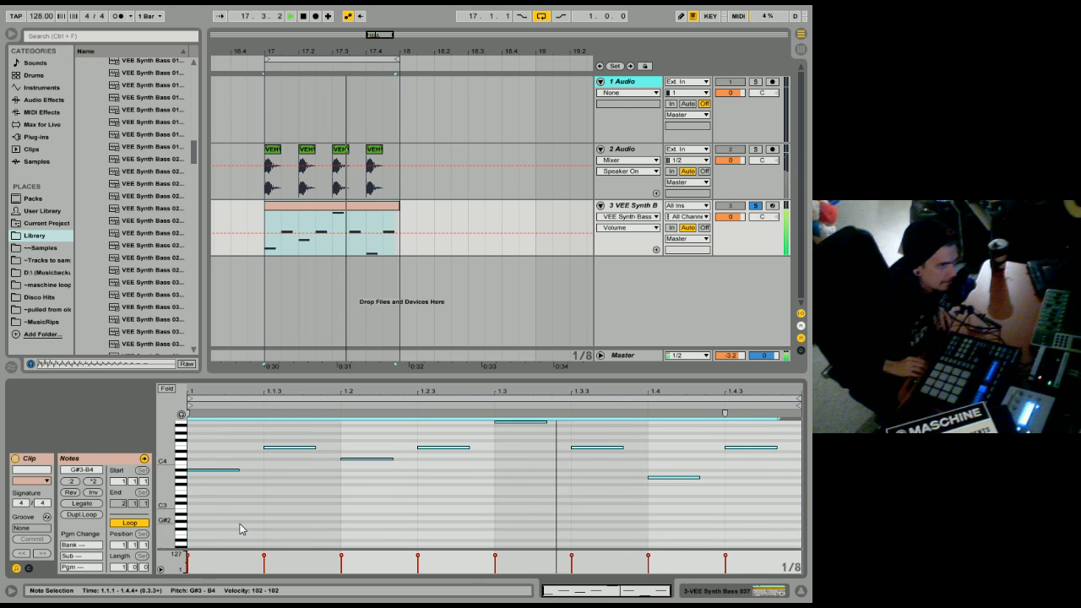
pyautogui.press('space')
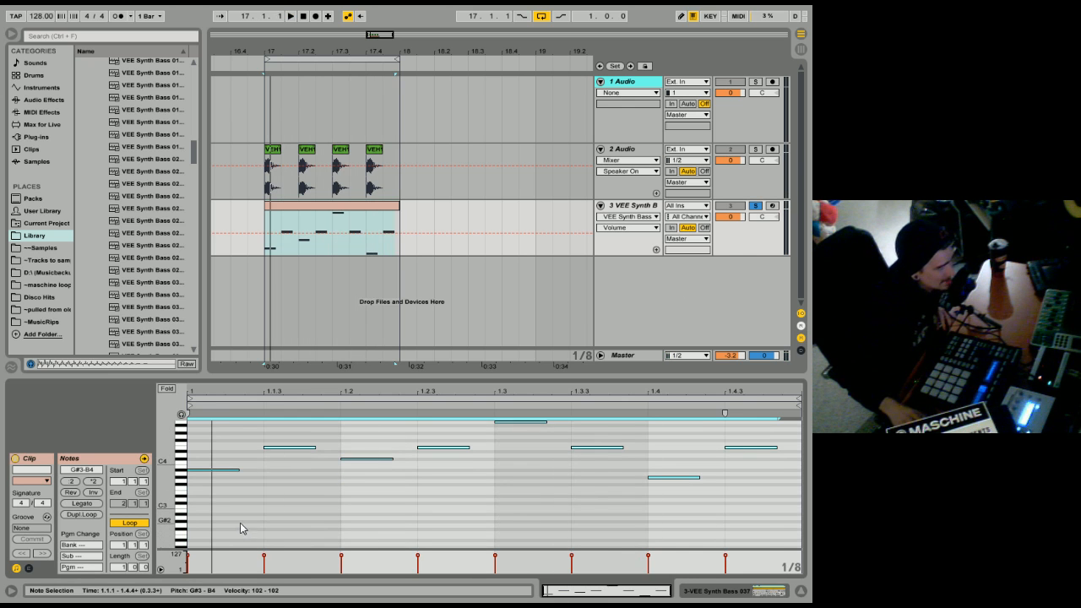
# Unsolo the 3 VEE Synth Bass track and open the first kick clip on 2 Audio in the clip view.
pyautogui.click(756, 206)
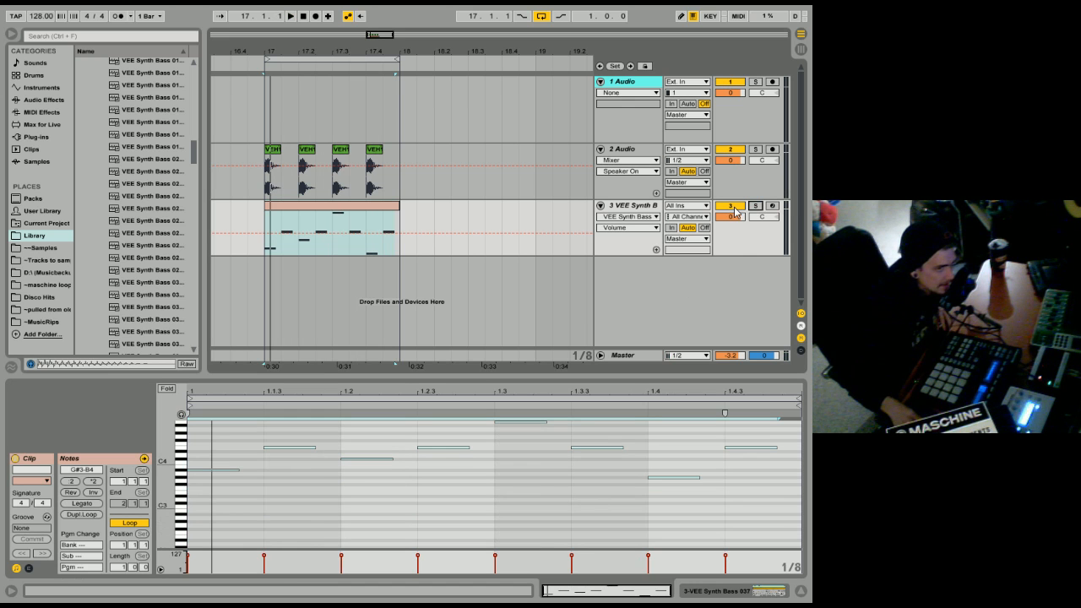
pyautogui.click(259, 193)
pyautogui.click(415, 179)
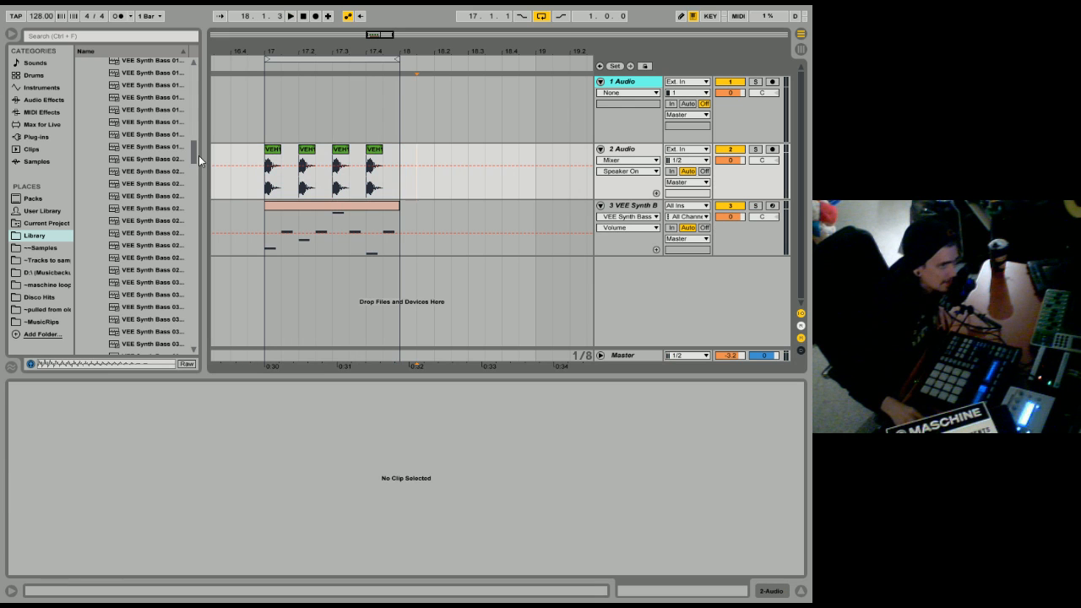
pyautogui.click(268, 147)
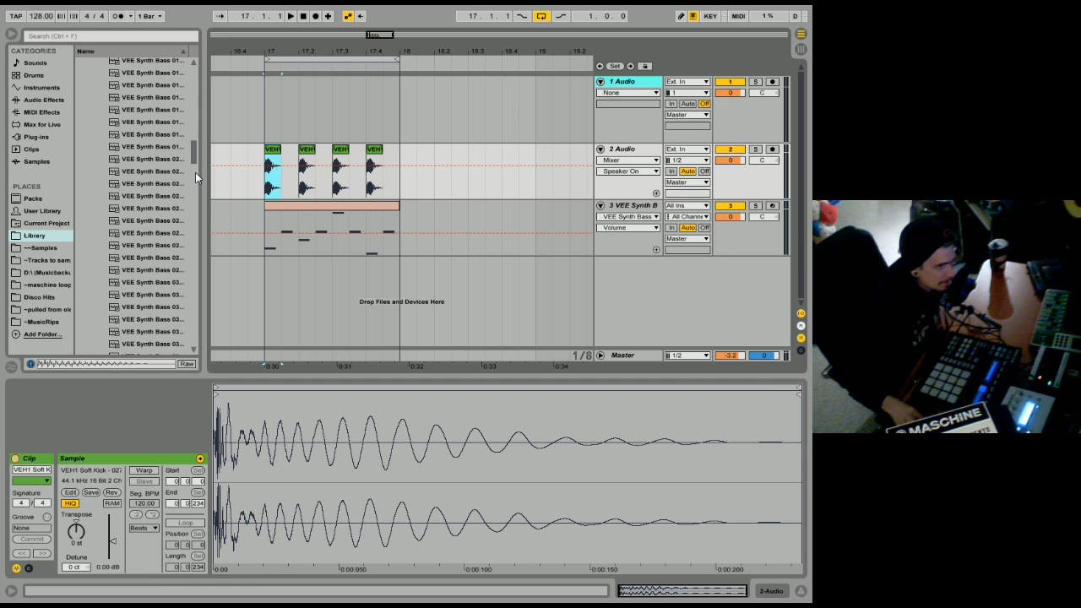
# Enlarge the browser area, collapse the Vengence Electro folder and expand Vengeance Electroshock 2 down to VES2 Loops 128 BPM.
pyautogui.moveTo(167, 376); pyautogui.dragTo(160, 446)
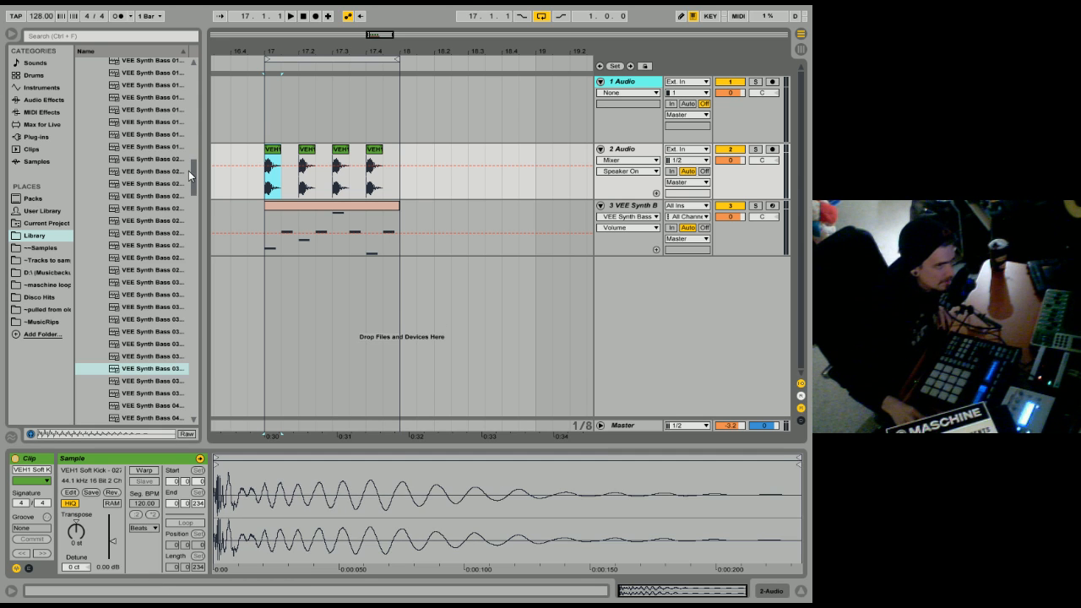
pyautogui.moveTo(189, 171); pyautogui.dragTo(198, 147)
pyautogui.click(88, 304)
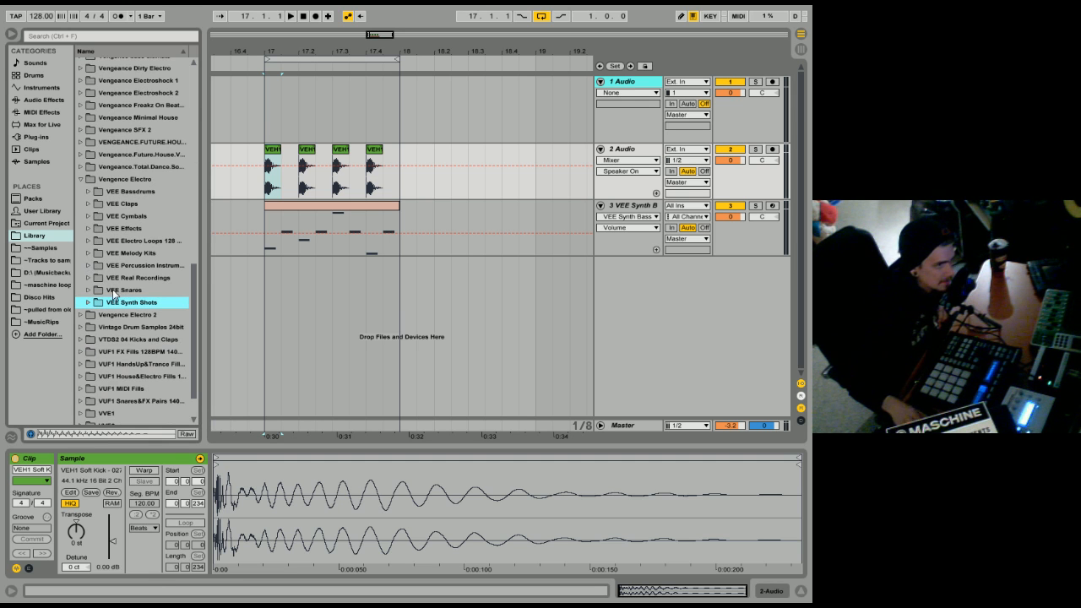
pyautogui.click(81, 180)
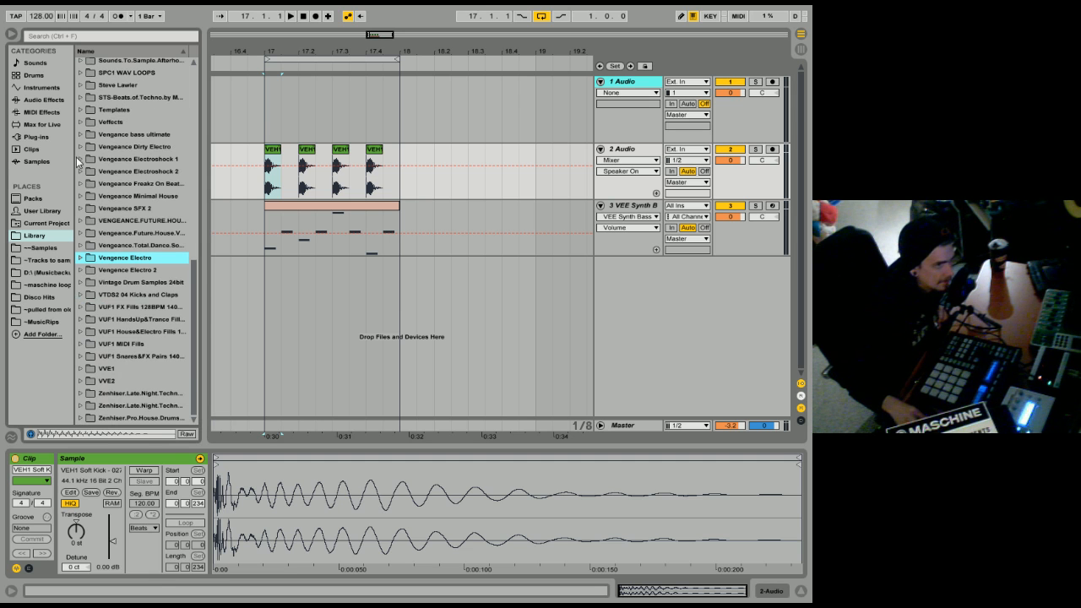
pyautogui.click(82, 171)
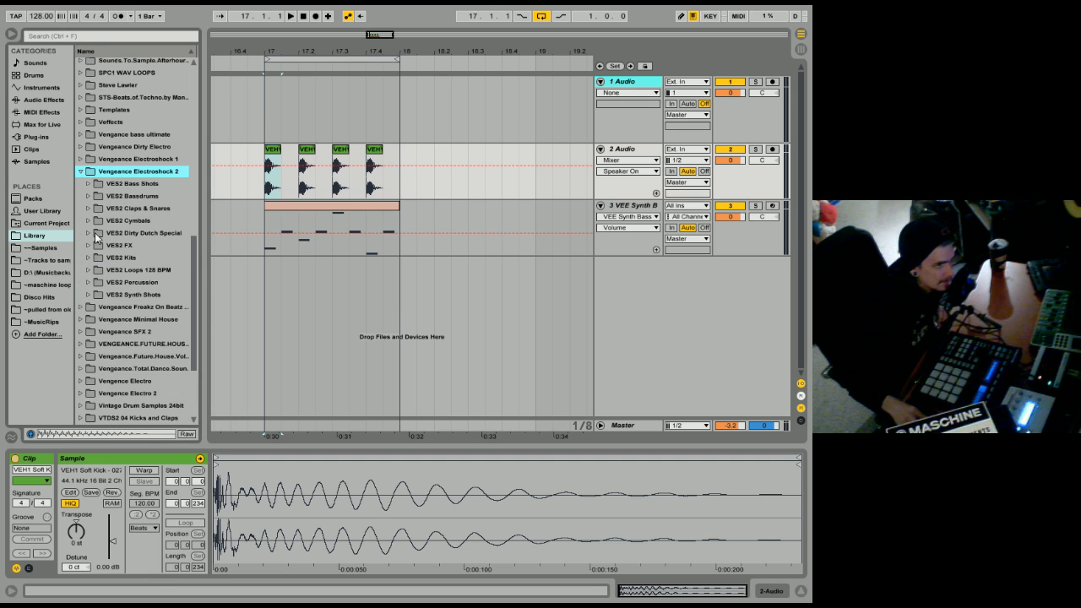
pyautogui.click(88, 270)
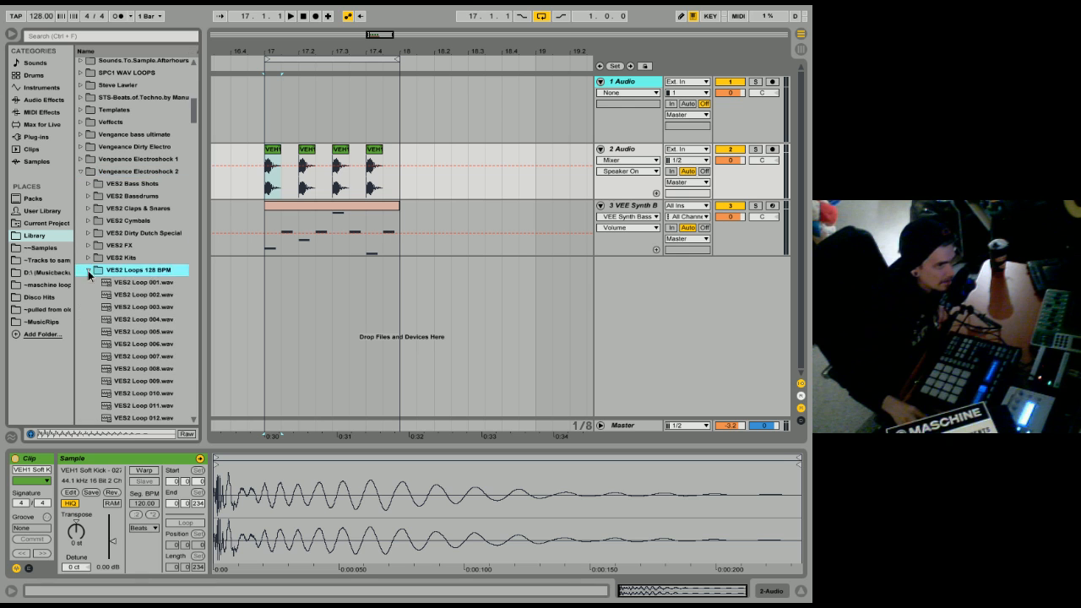
# Preview VES2 Loop 046.wav, place it on a new audio track at bar 17 and trim the clip to one bar.
pyautogui.scroll(-15, 162, 294)
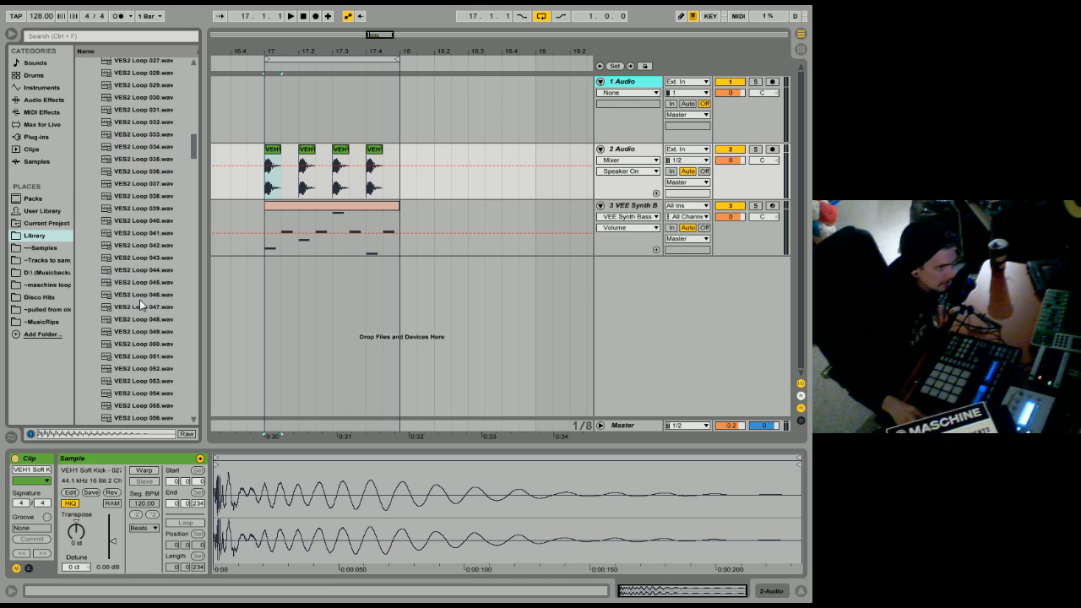
pyautogui.click(140, 296)
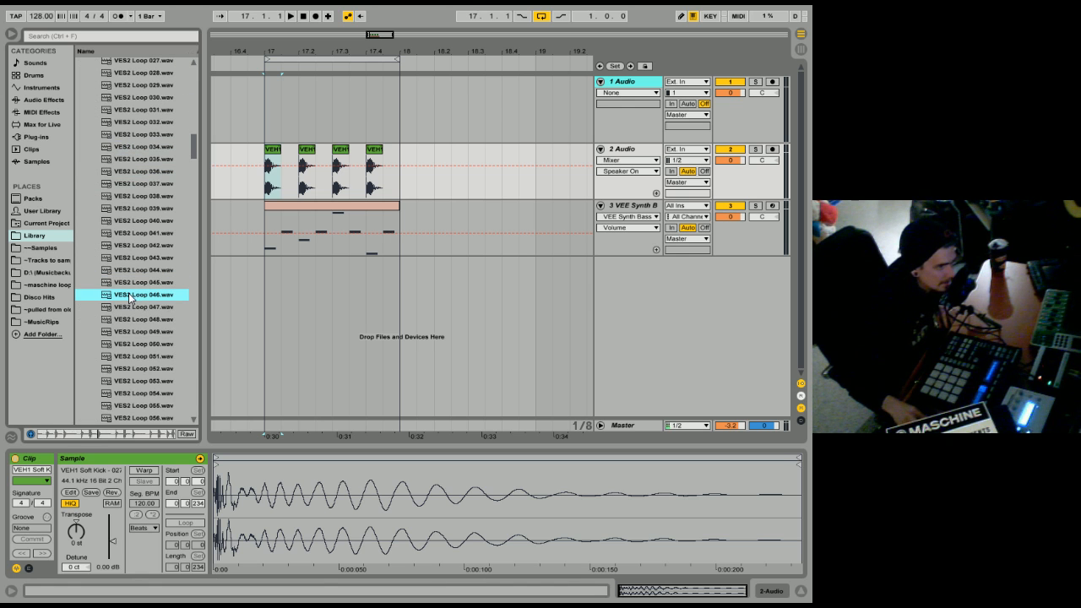
pyautogui.moveTo(130, 294); pyautogui.dragTo(269, 282)
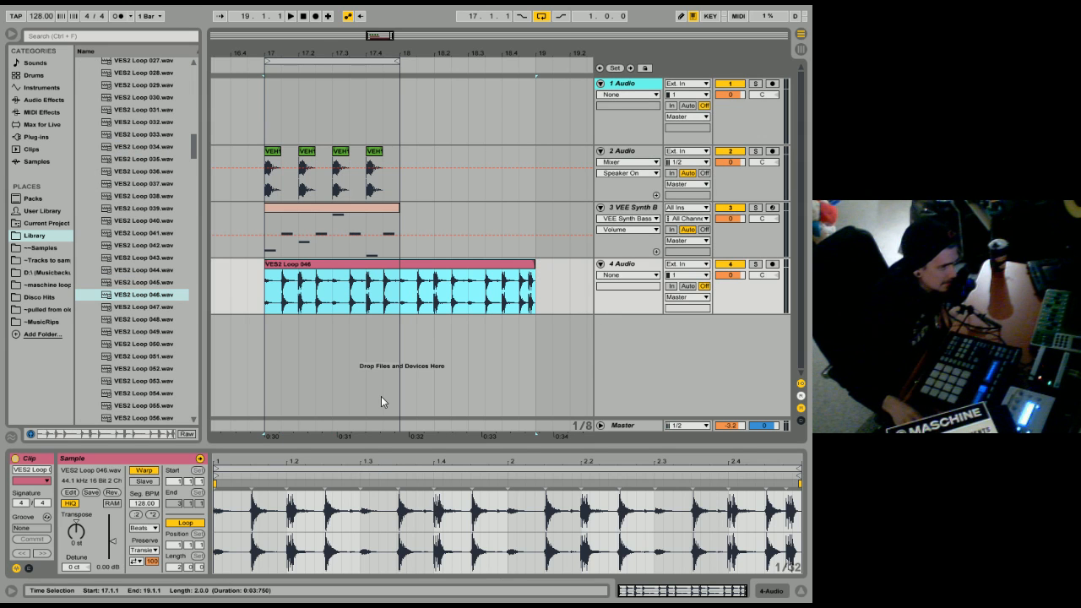
pyautogui.moveTo(532, 267); pyautogui.dragTo(405, 269)
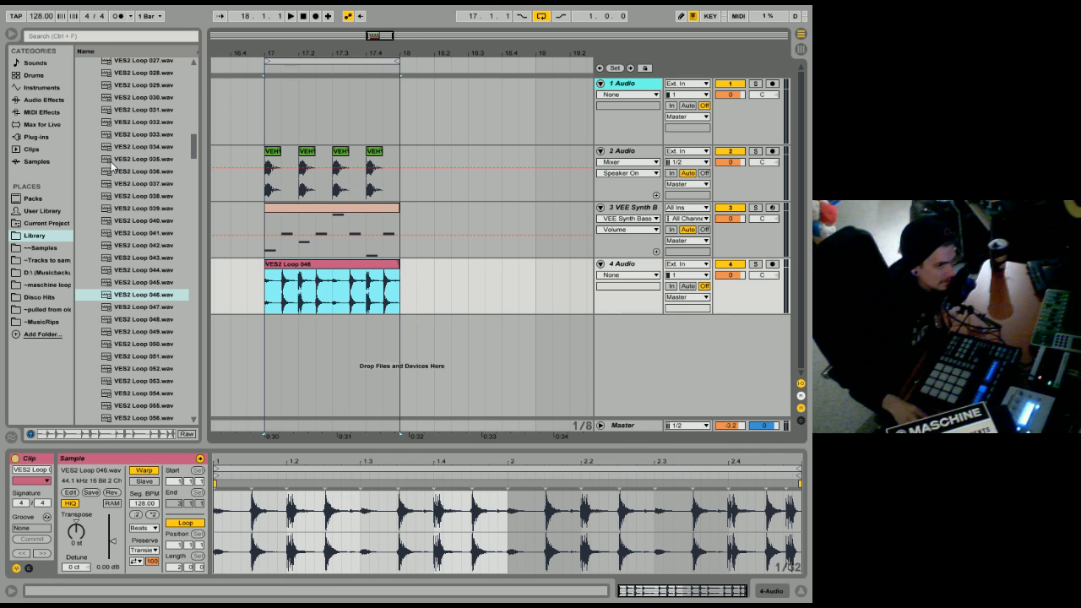
# Audition the drum loop on 4 Audio in solo, unsolo it and play it together with the kick and bass.
pyautogui.click(756, 267)
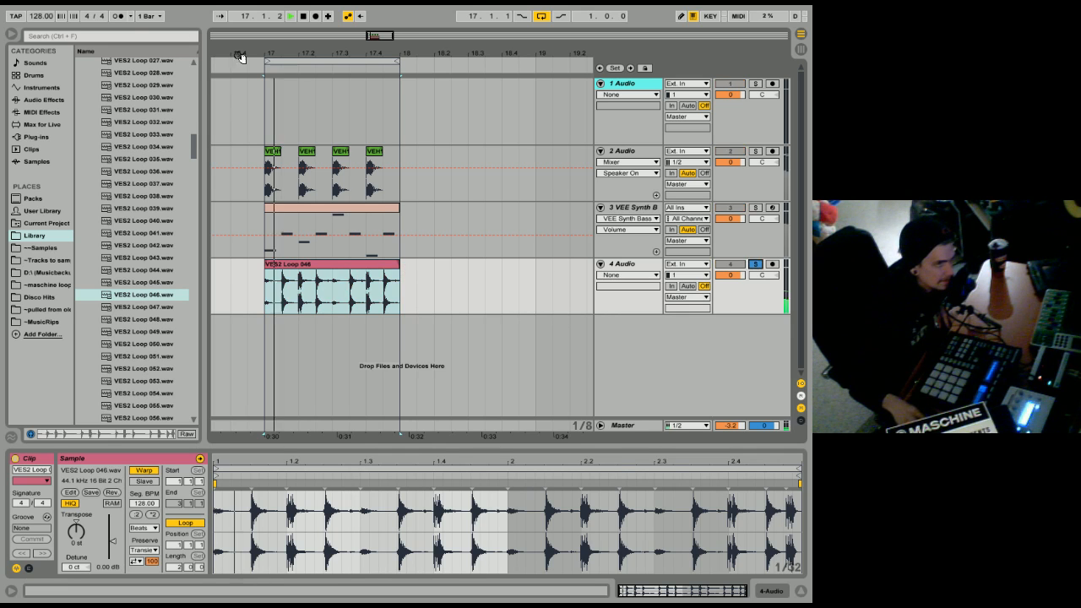
pyautogui.click(118, 16)
pyautogui.click(756, 266)
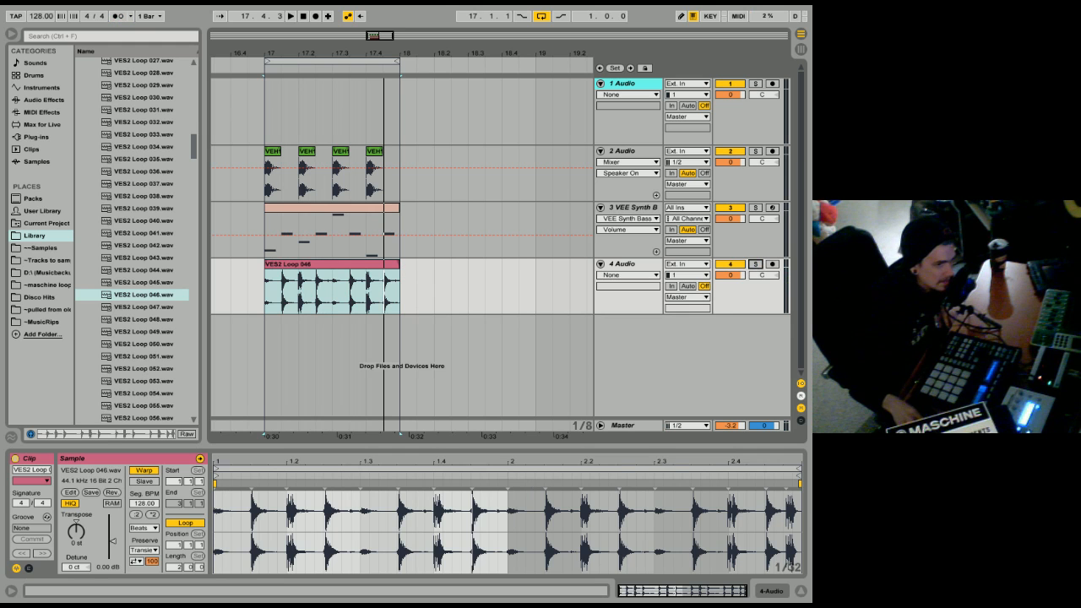
pyautogui.press('space')
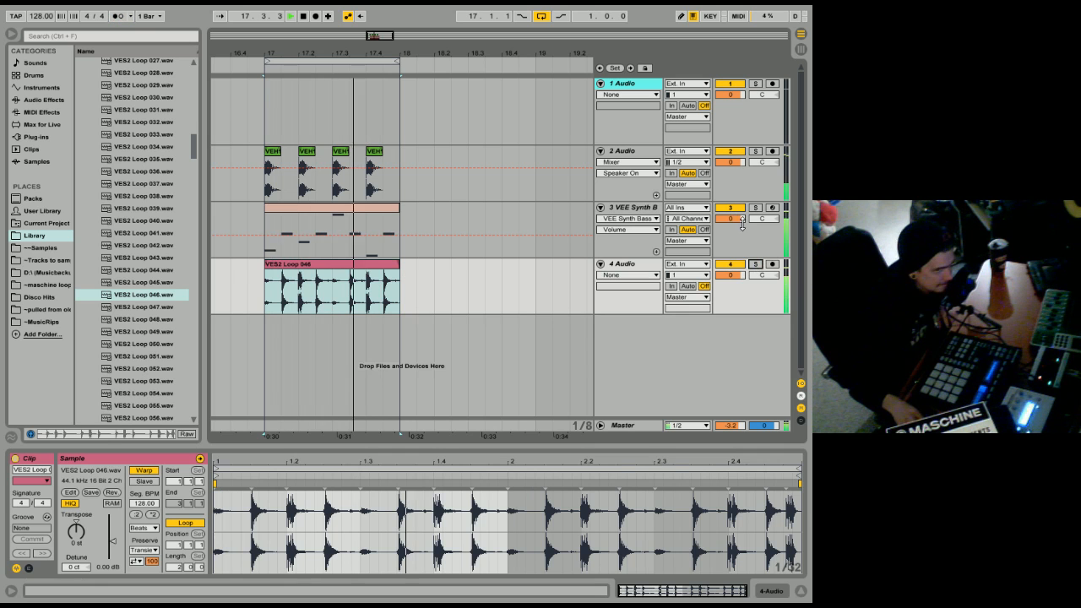
pyautogui.click(659, 222)
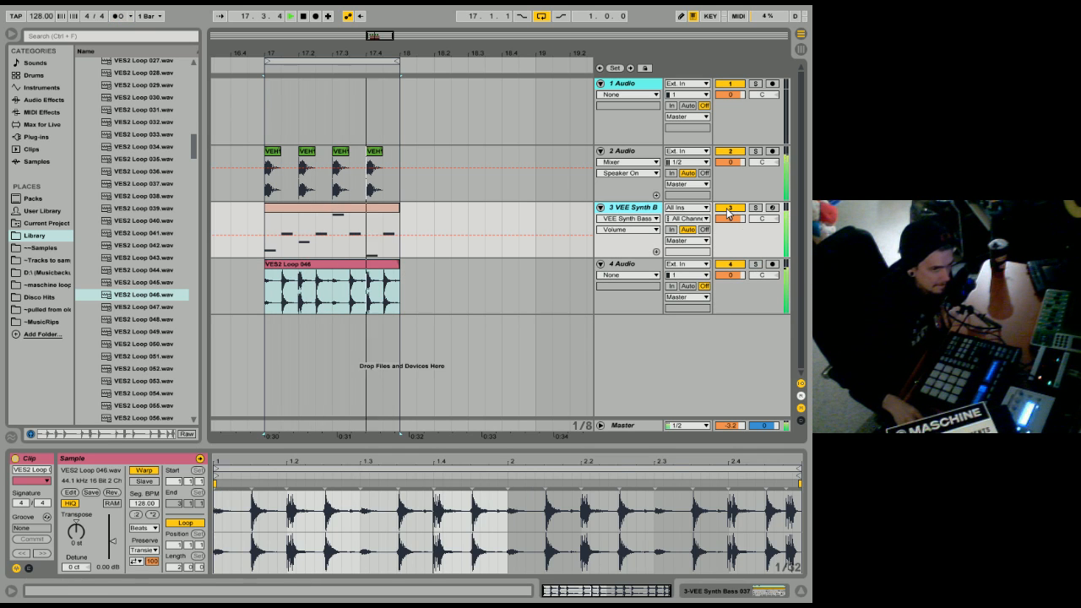
pyautogui.press('space')
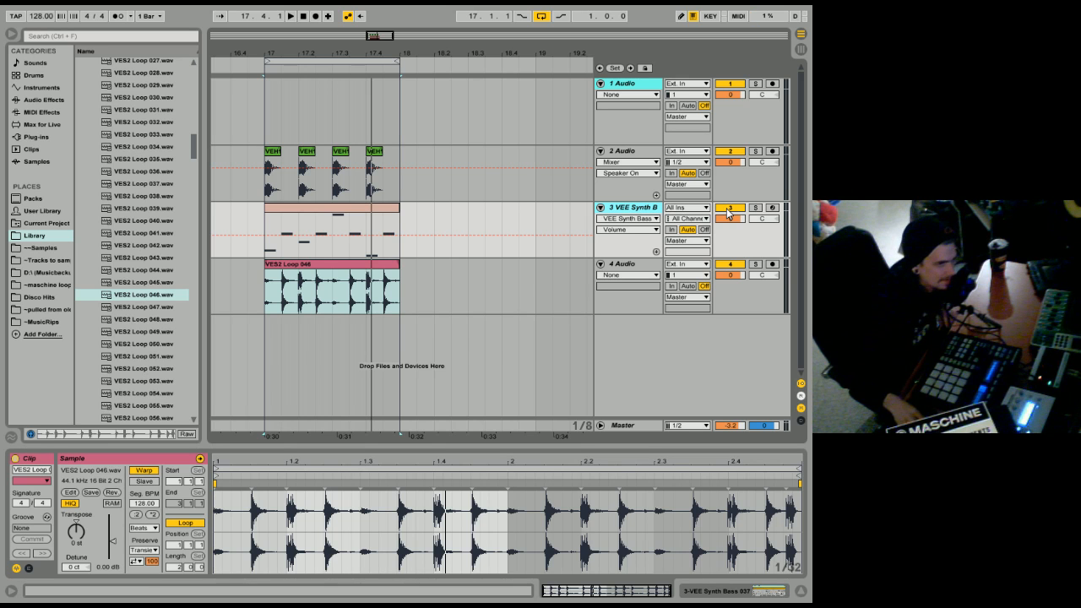
# Deactivate the 3 VEE Synth Bass track and cut the VEE Synth Bass 037 sampler device from it.
pyautogui.click(729, 209)
pyautogui.moveTo(347, 52)
pyautogui.mouseDown()
pyautogui.moveTo(347, 71)
pyautogui.moveTo(347, 59)
pyautogui.mouseUp()
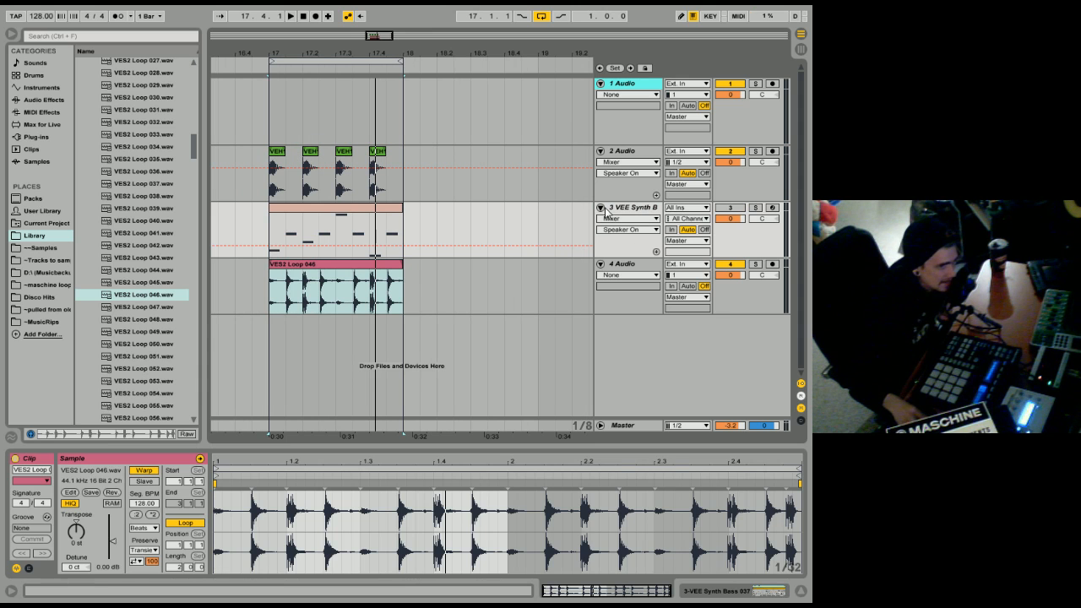
pyautogui.click(634, 209)
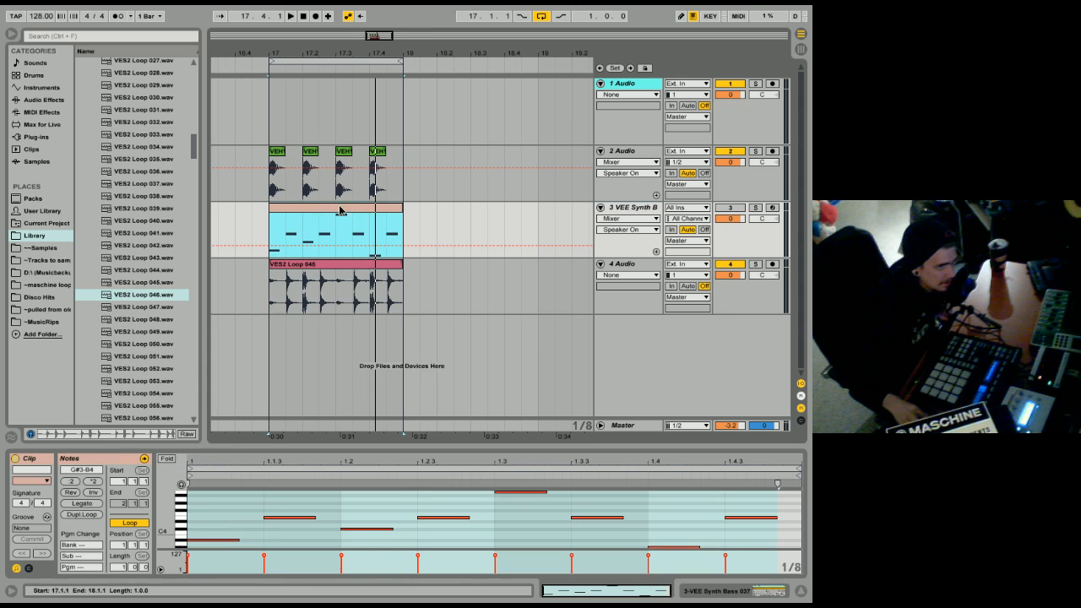
pyautogui.click(743, 594)
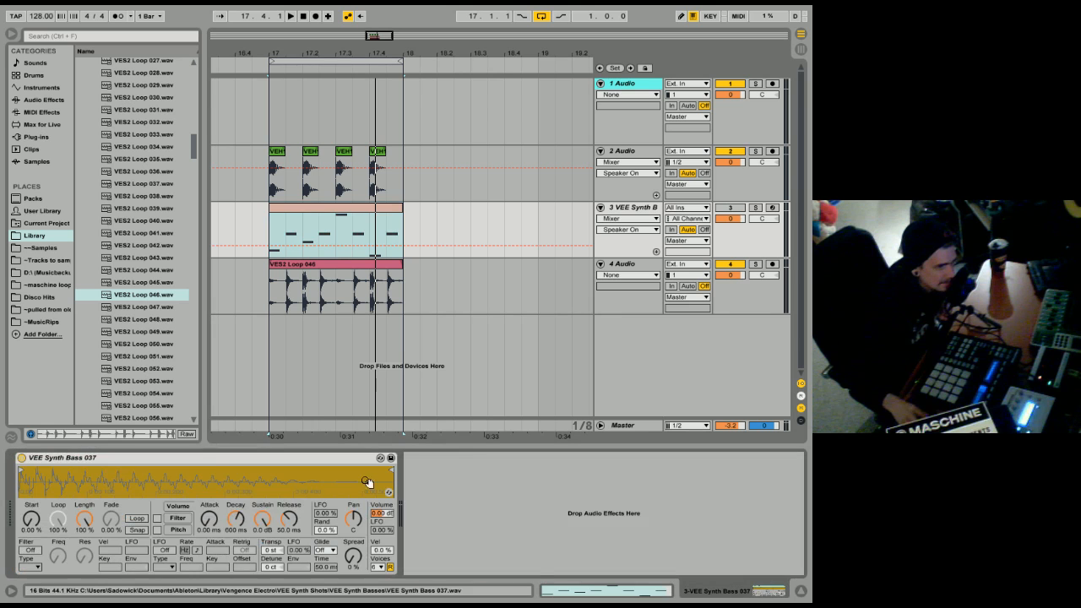
pyautogui.rightClick(211, 461)
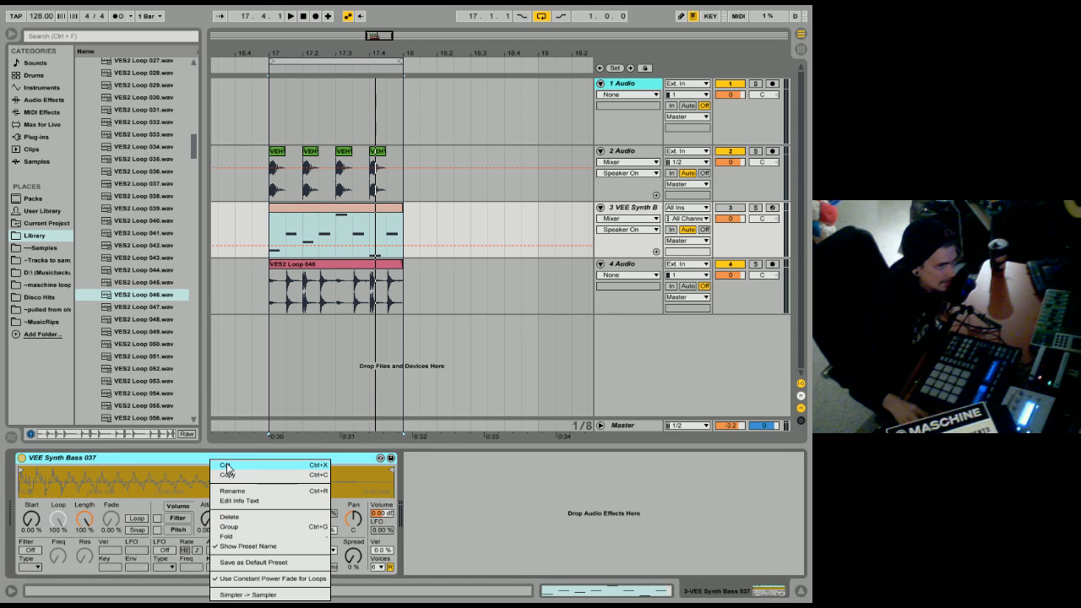
pyautogui.click(227, 465)
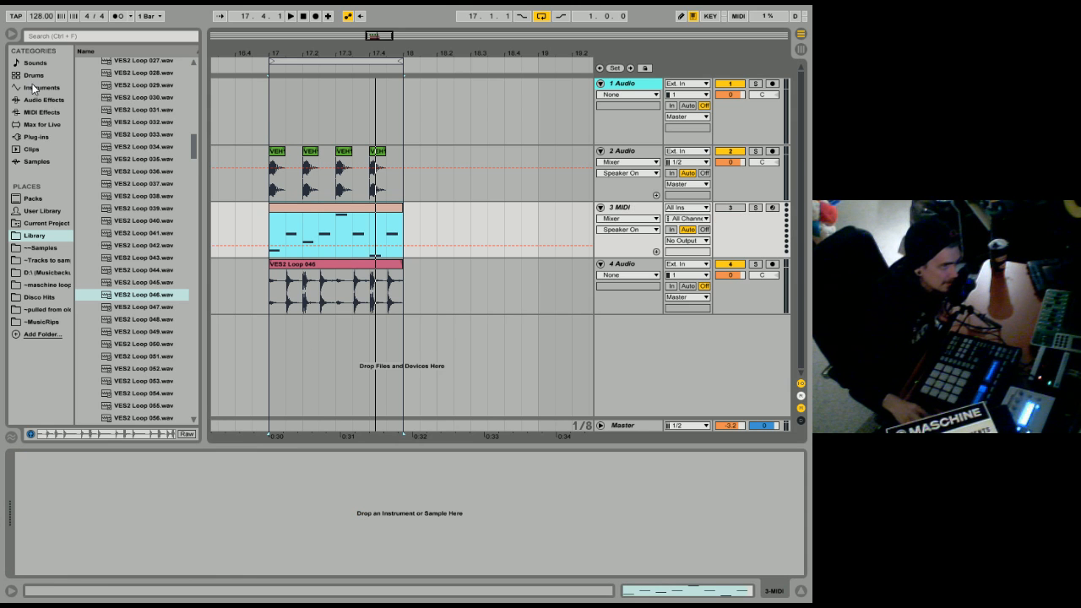
# Load the Sylenth1 plug-in onto the emptied MIDI track 3, reposition its window to view it and close it.
pyautogui.click(37, 137)
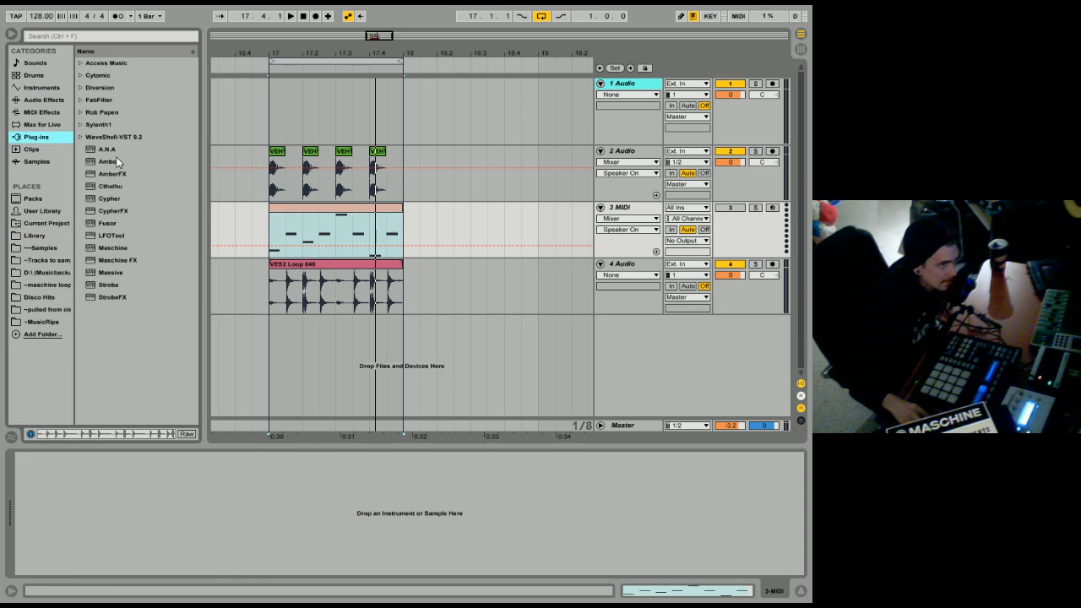
pyautogui.click(81, 124)
pyautogui.moveTo(118, 136); pyautogui.dragTo(133, 529)
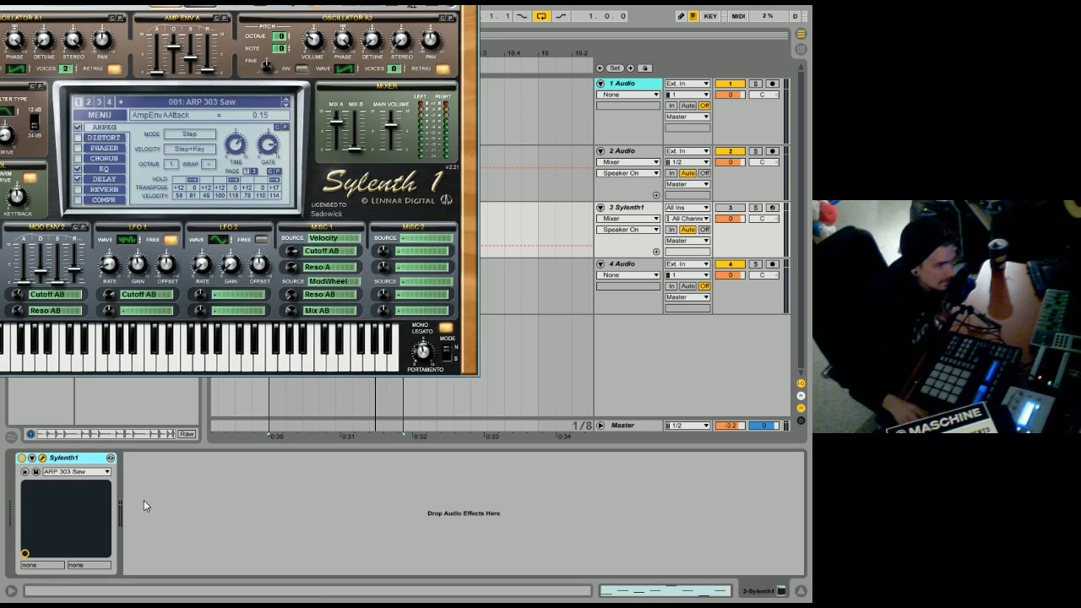
pyautogui.moveTo(292, 6); pyautogui.dragTo(451, 152)
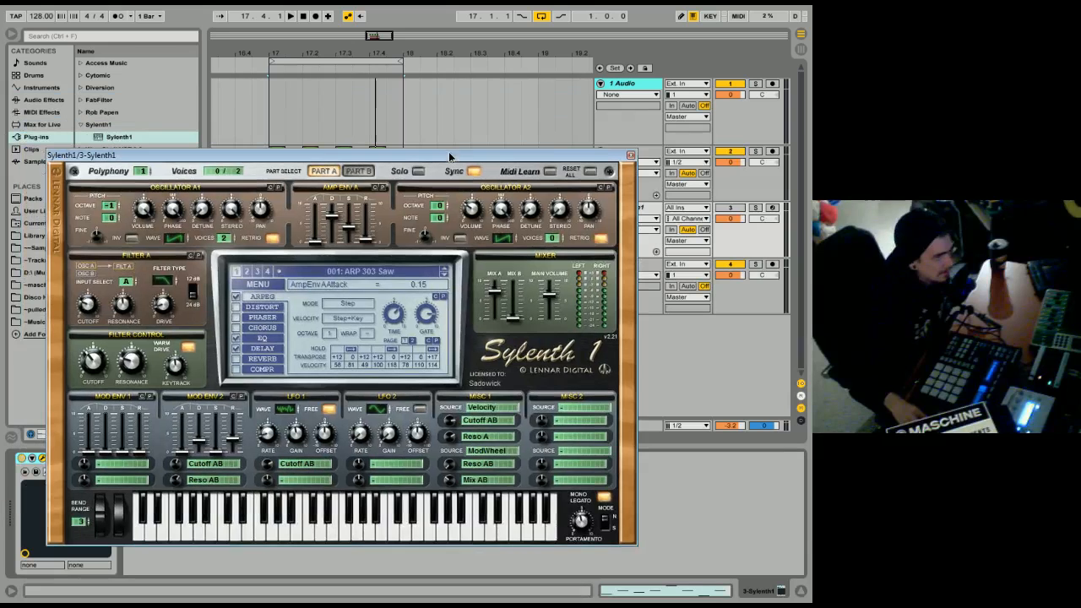
pyautogui.click(632, 152)
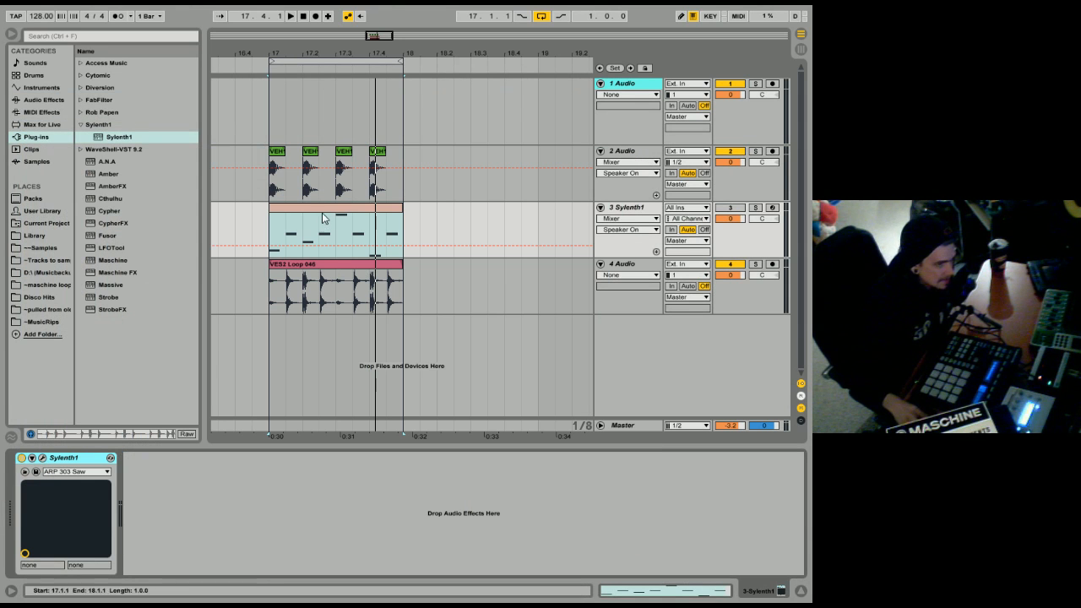
# Check the bass clip's notes, reopen the Sylenth1 window, reset the synth to the Init preset and close the window.
pyautogui.click(399, 243)
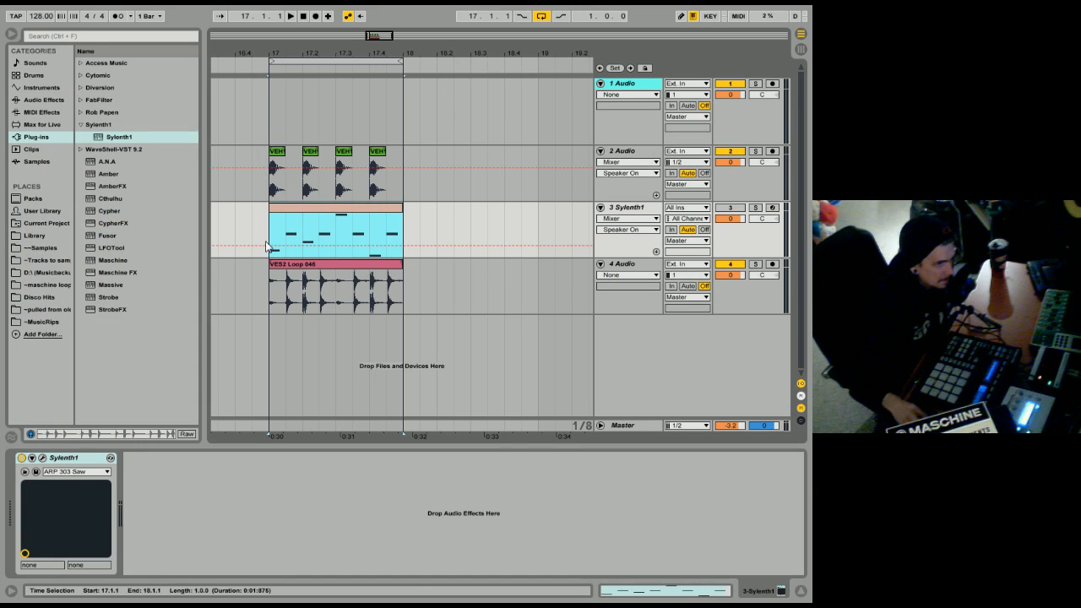
pyautogui.click(698, 590)
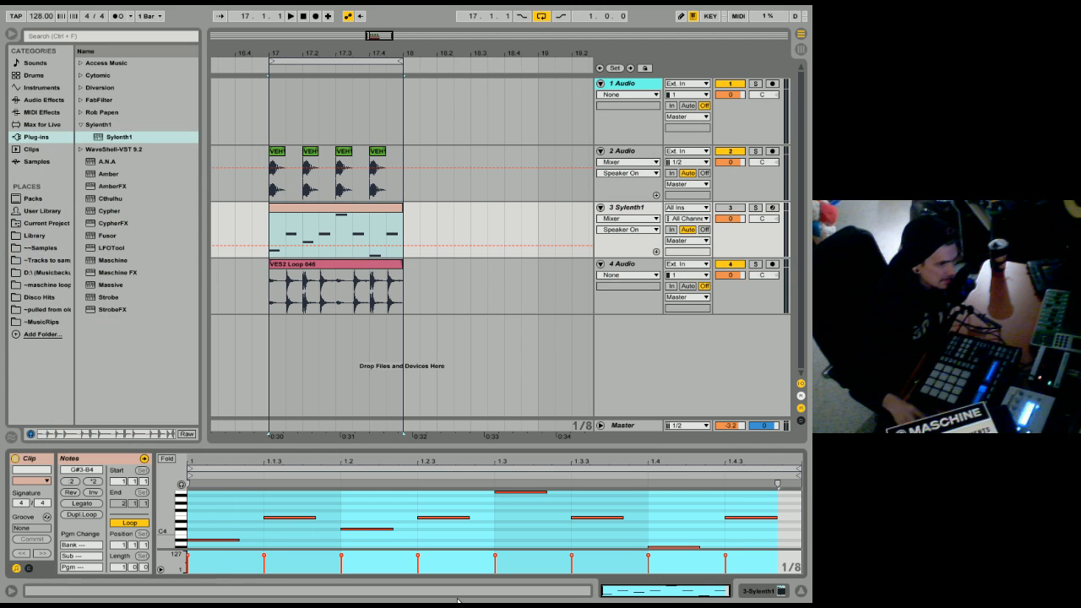
pyautogui.click(770, 592)
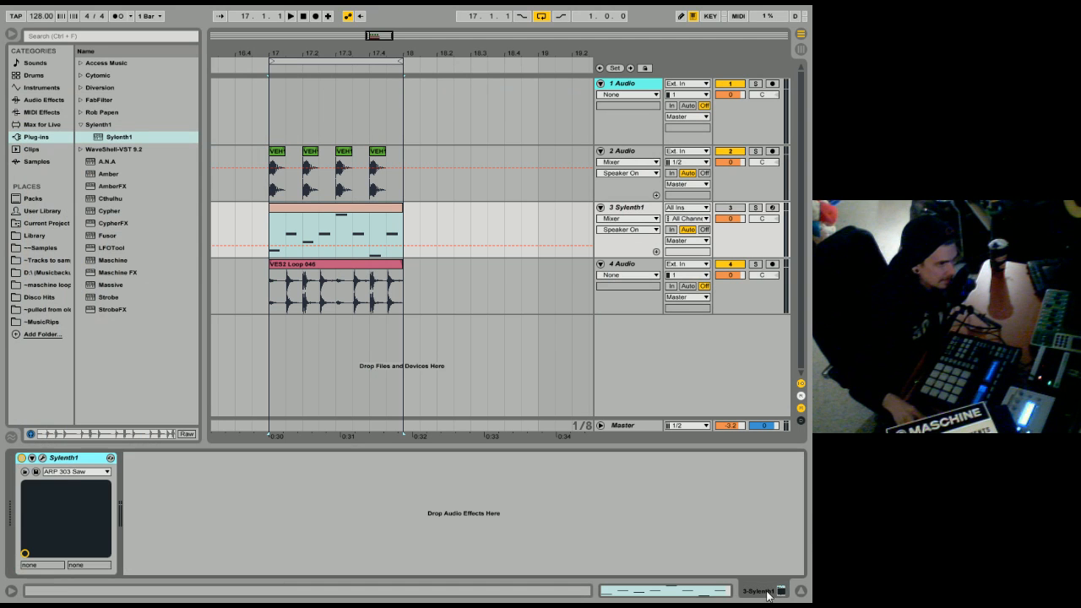
pyautogui.click(42, 458)
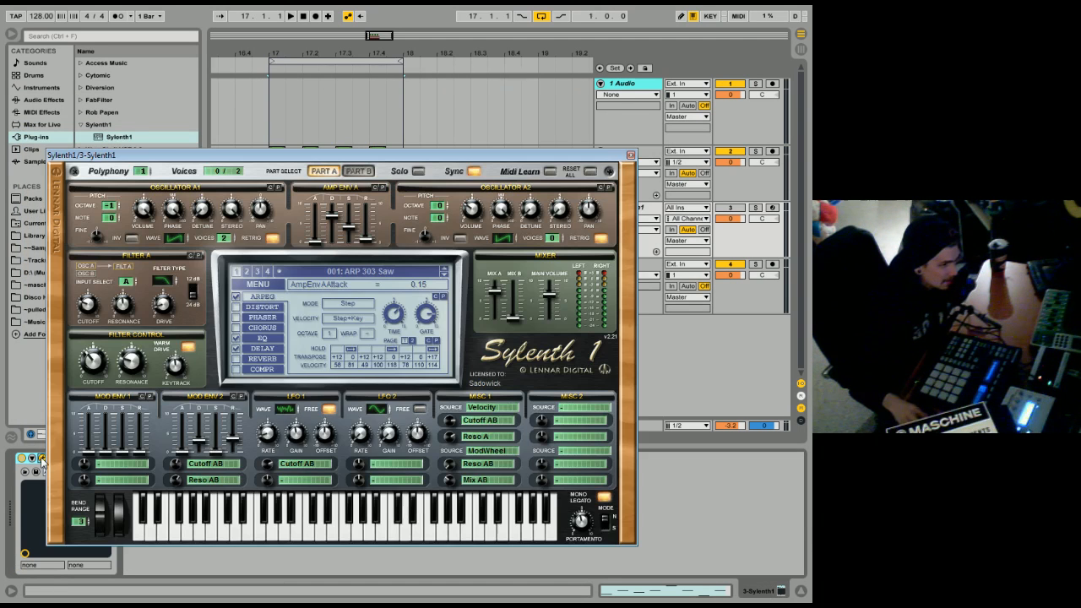
pyautogui.click(253, 287)
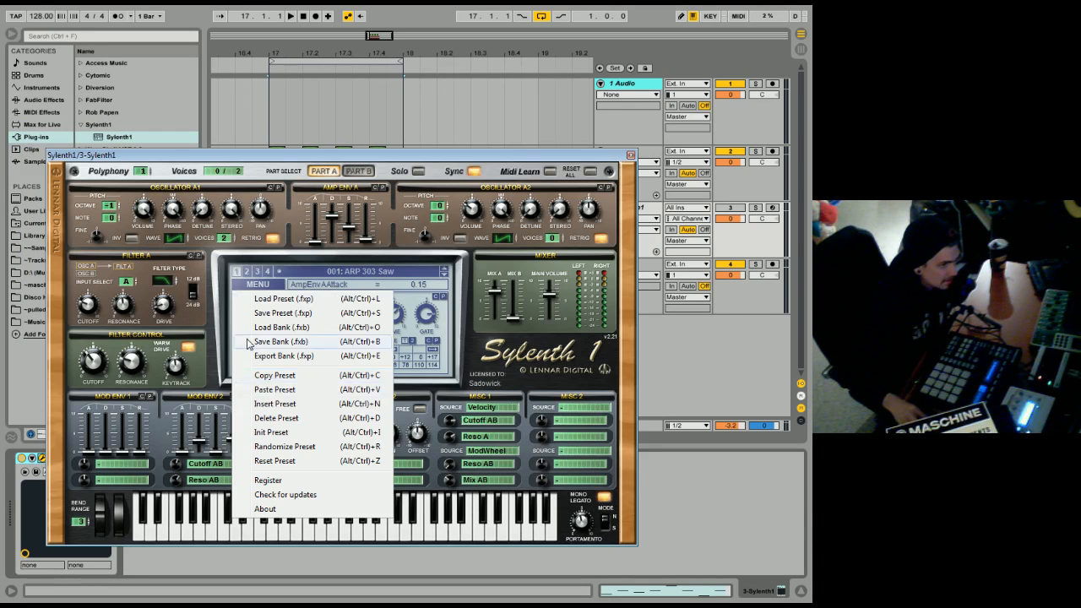
pyautogui.click(284, 431)
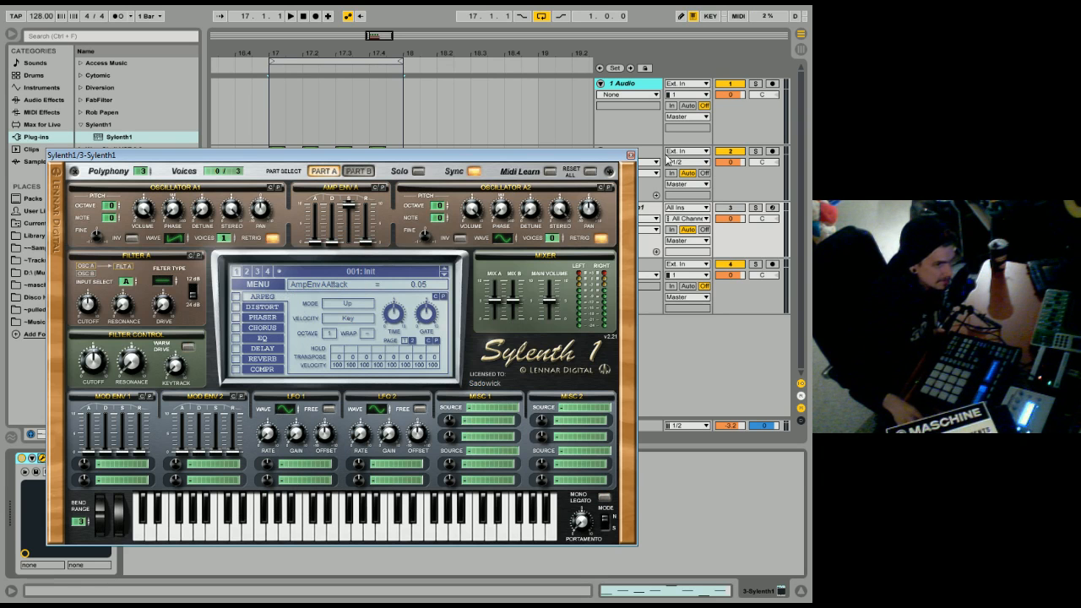
pyautogui.click(631, 156)
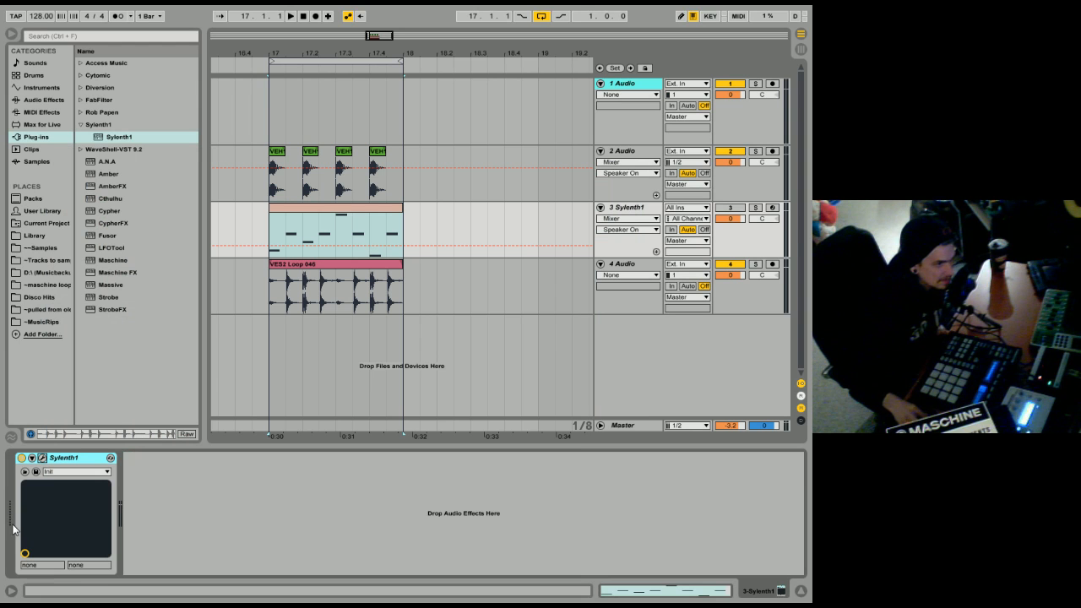
# Solo the Sylenth1 track and compare the loop's playback with the synth device switched off and back on.
pyautogui.click(22, 458)
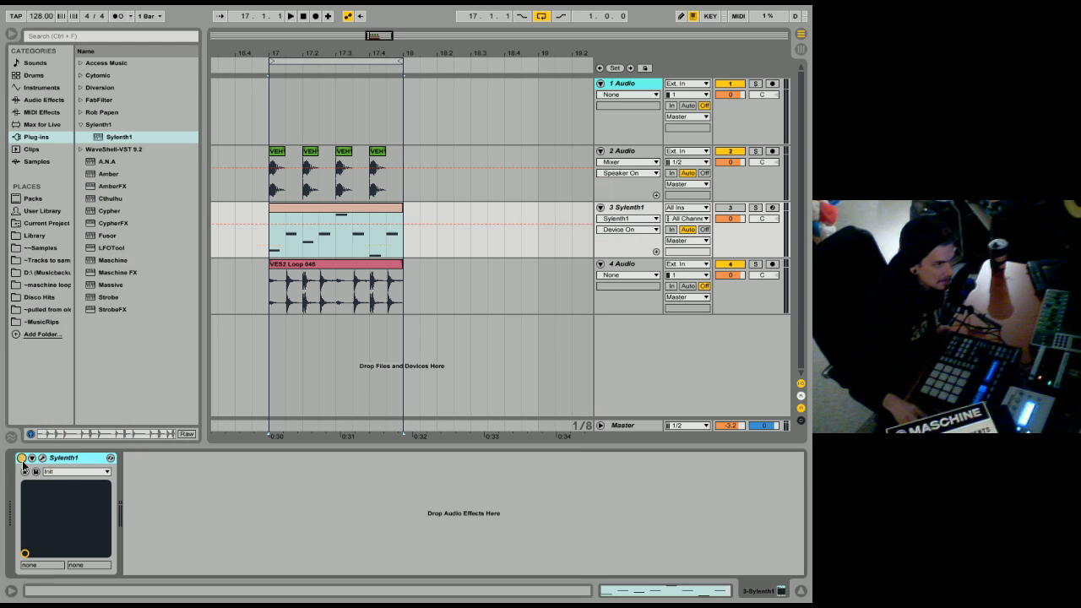
pyautogui.press('space')
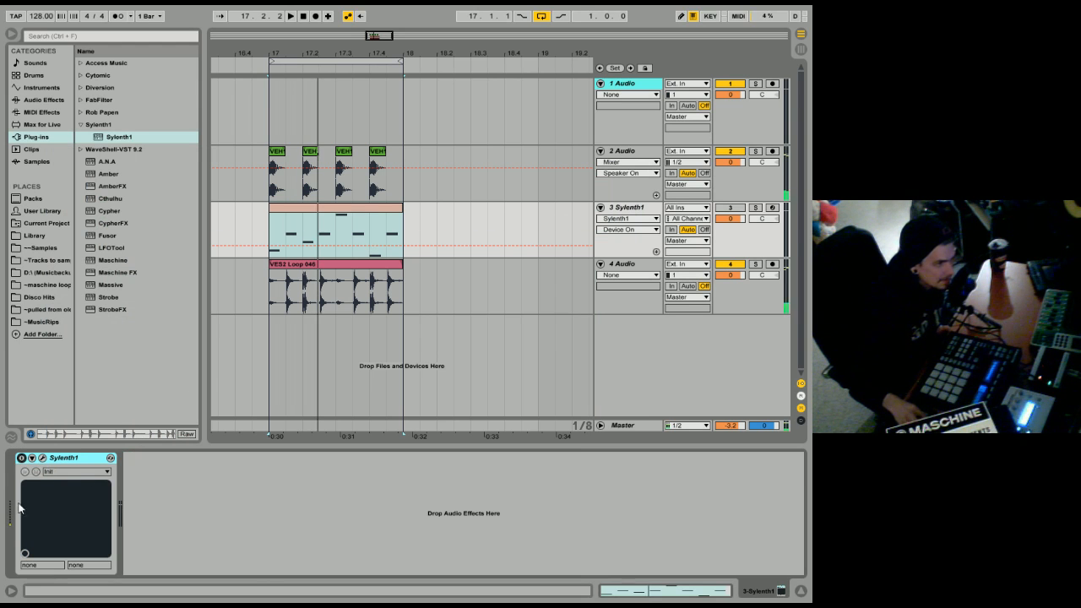
pyautogui.click(756, 208)
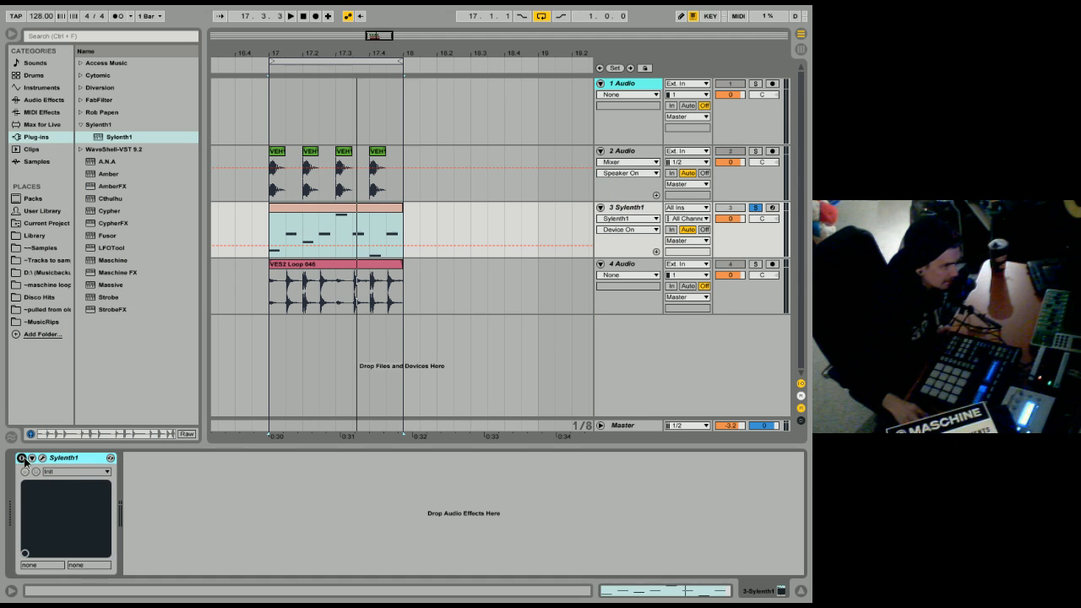
pyautogui.click(22, 458)
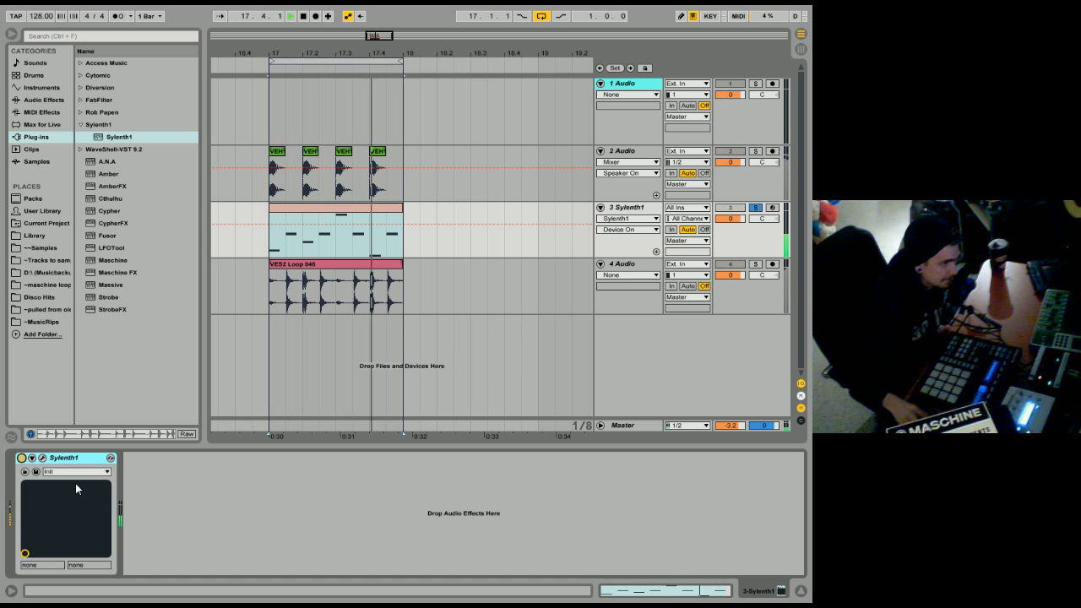
pyautogui.press('space')
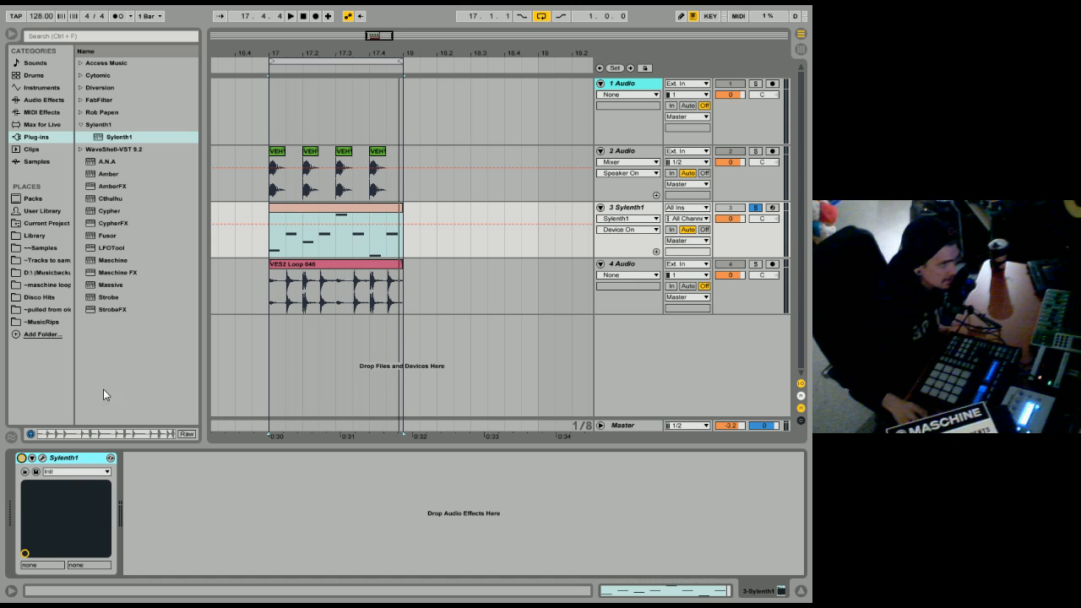
# Browse the audio effects and add Reverb after Sylenth1 on track 3.
pyautogui.click(44, 99)
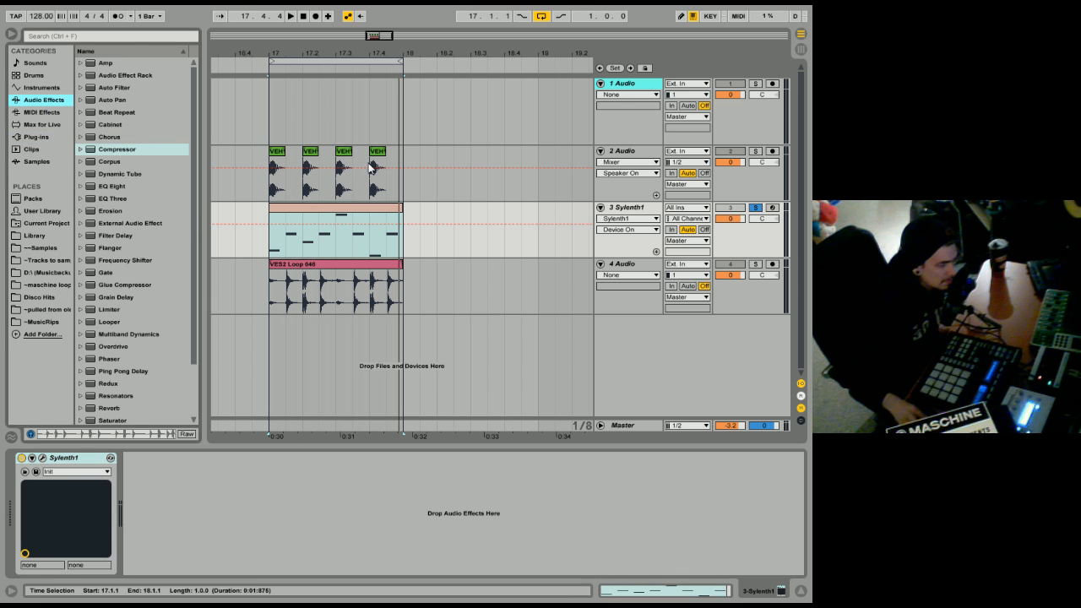
pyautogui.click(740, 116)
pyautogui.click(734, 178)
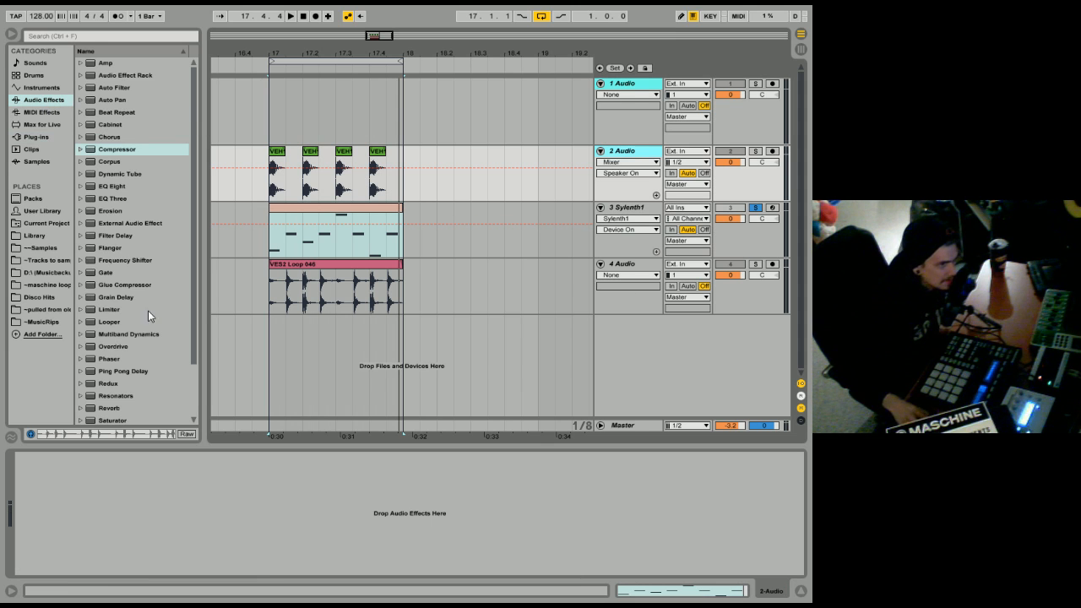
pyautogui.scroll(-1, 147, 311)
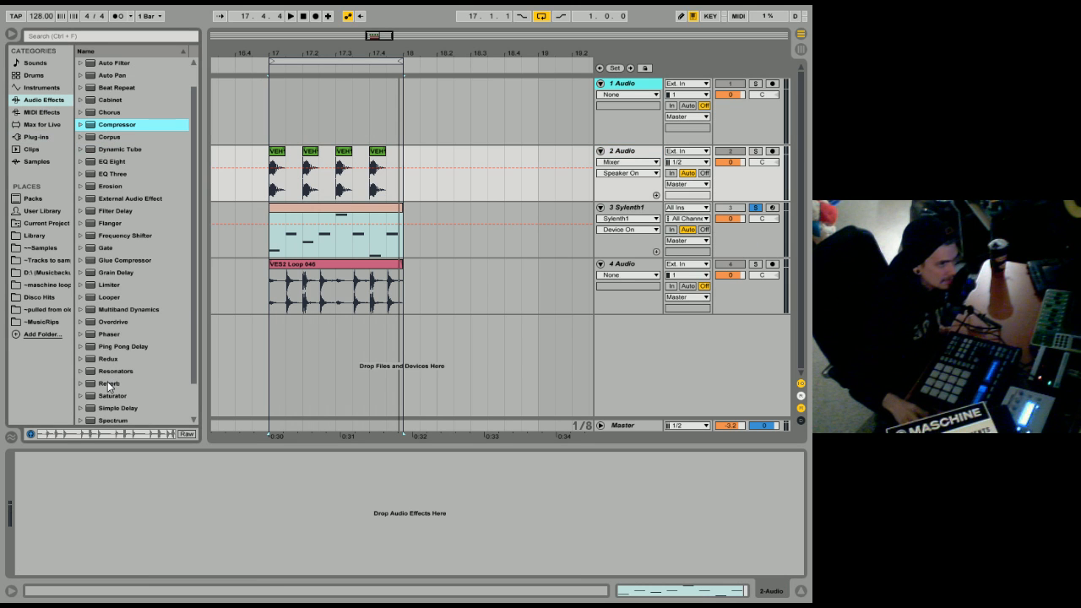
pyautogui.click(731, 294)
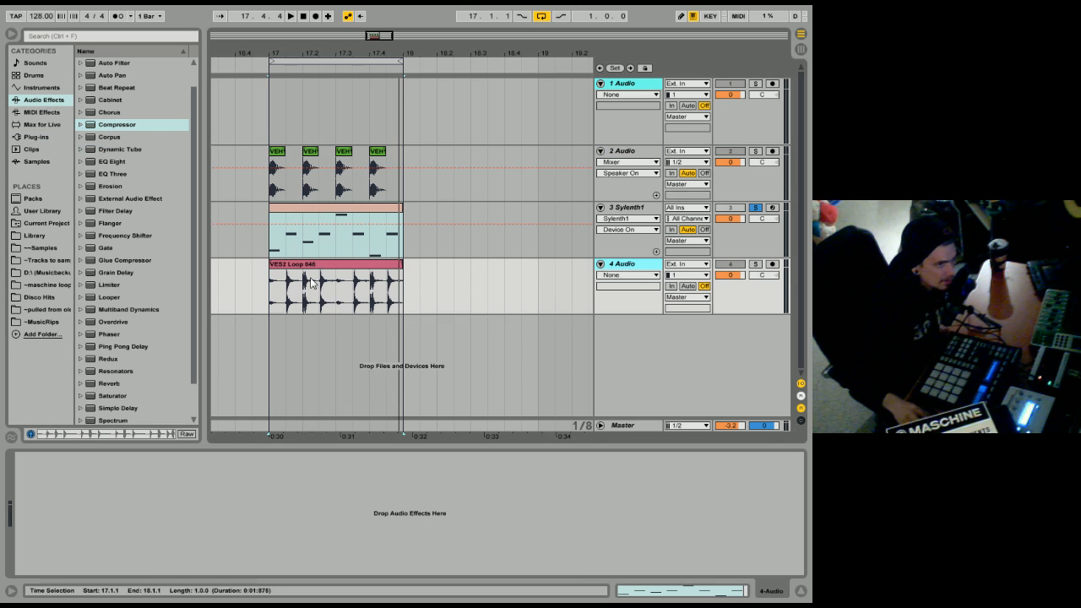
pyautogui.click(747, 235)
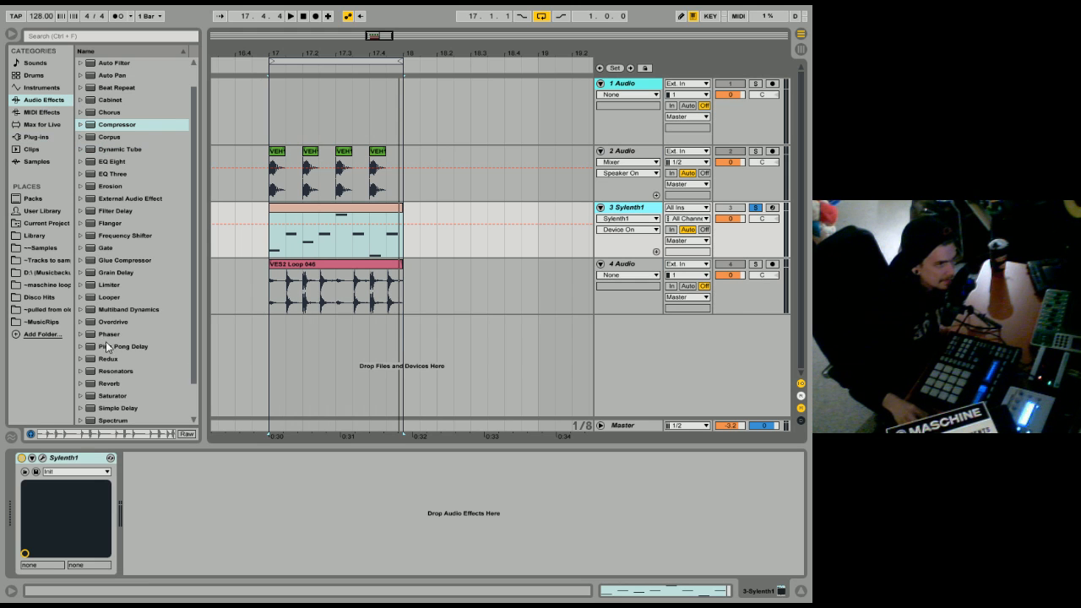
pyautogui.moveTo(100, 379); pyautogui.dragTo(189, 513)
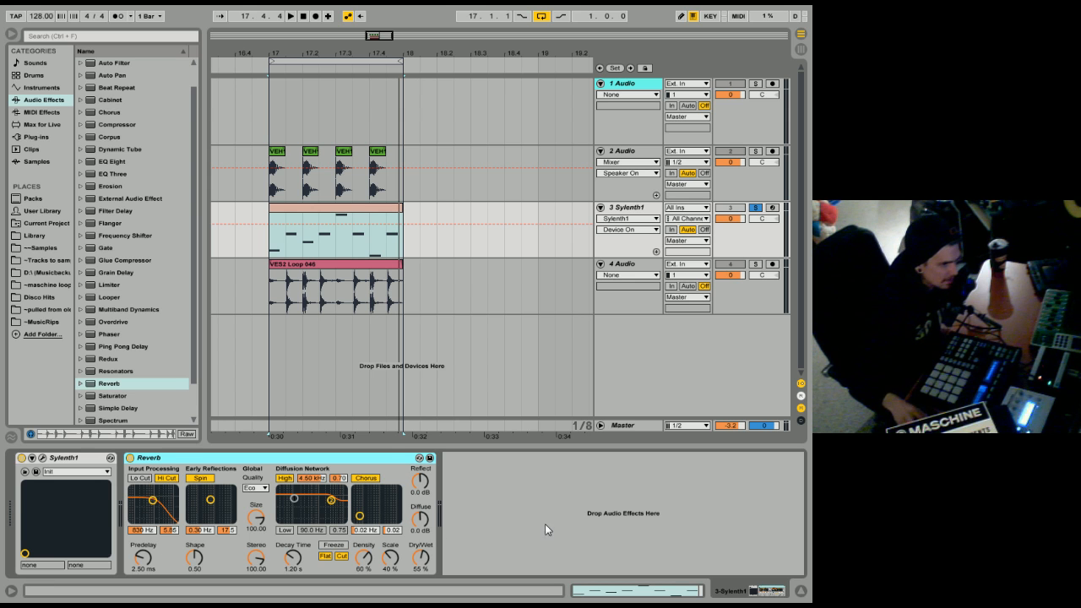
# Sweep the Reverb's Dry/Wet from 0% up to 100% and back down to 0%.
pyautogui.moveTo(412, 550); pyautogui.dragTo(427, 555)
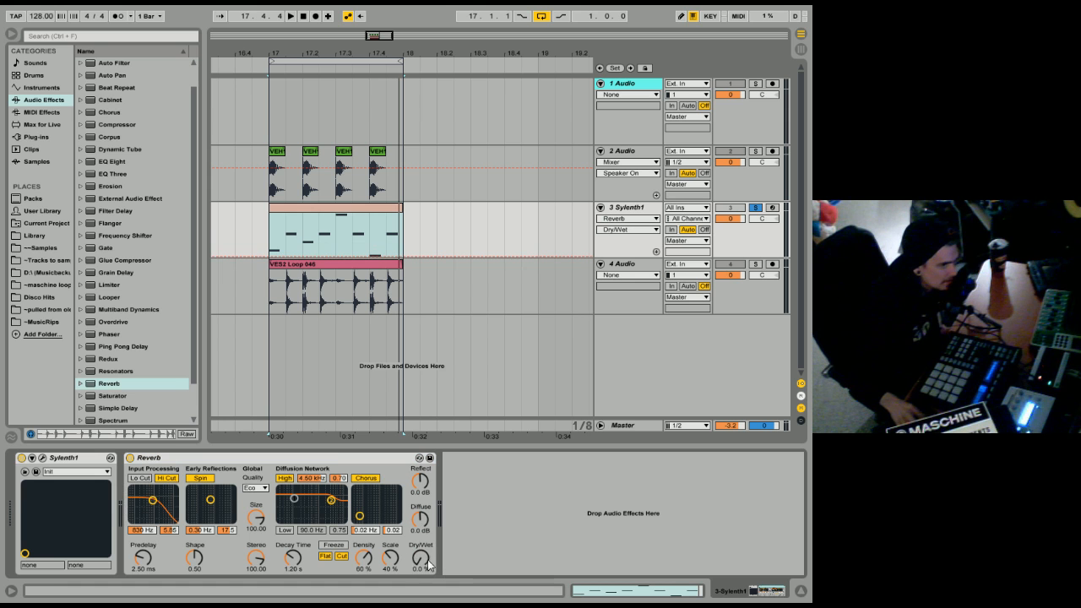
pyautogui.moveTo(429, 565); pyautogui.dragTo(428, 515)
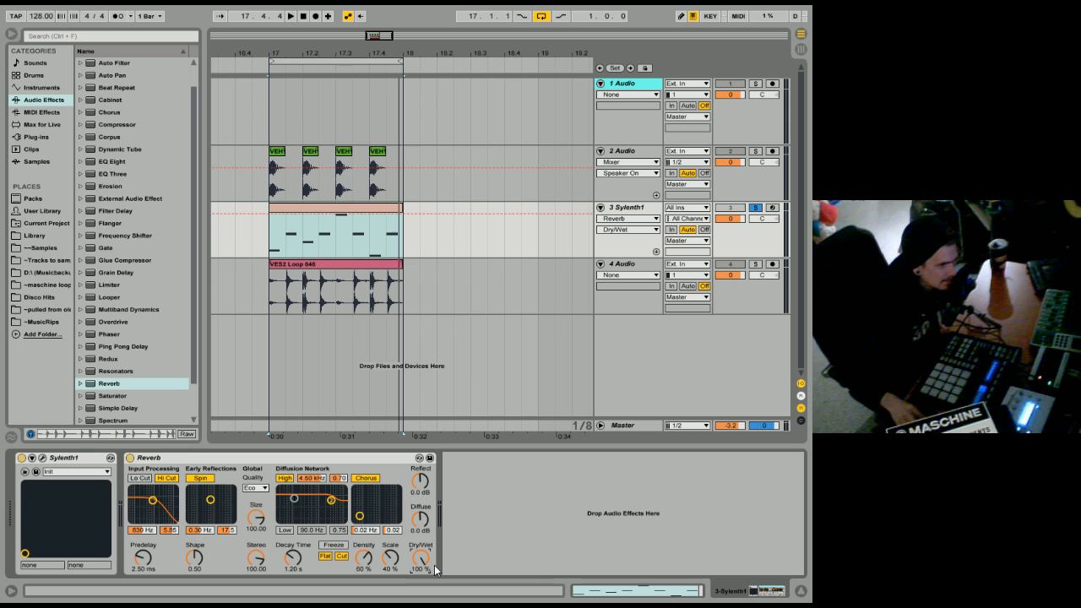
pyautogui.moveTo(434, 567); pyautogui.dragTo(434, 604)
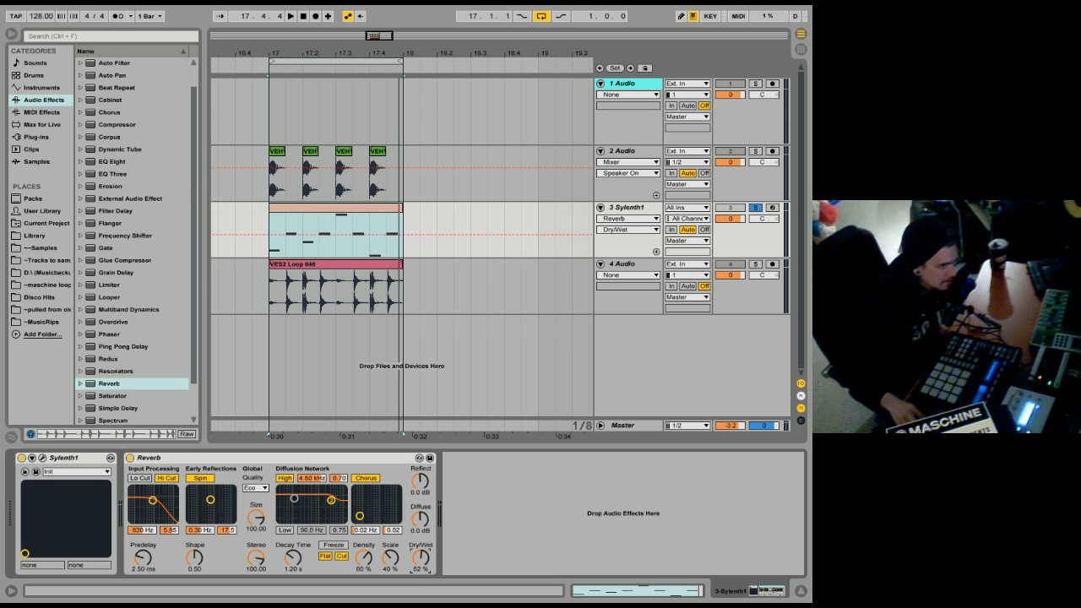
pyautogui.moveTo(428, 563); pyautogui.dragTo(428, 591)
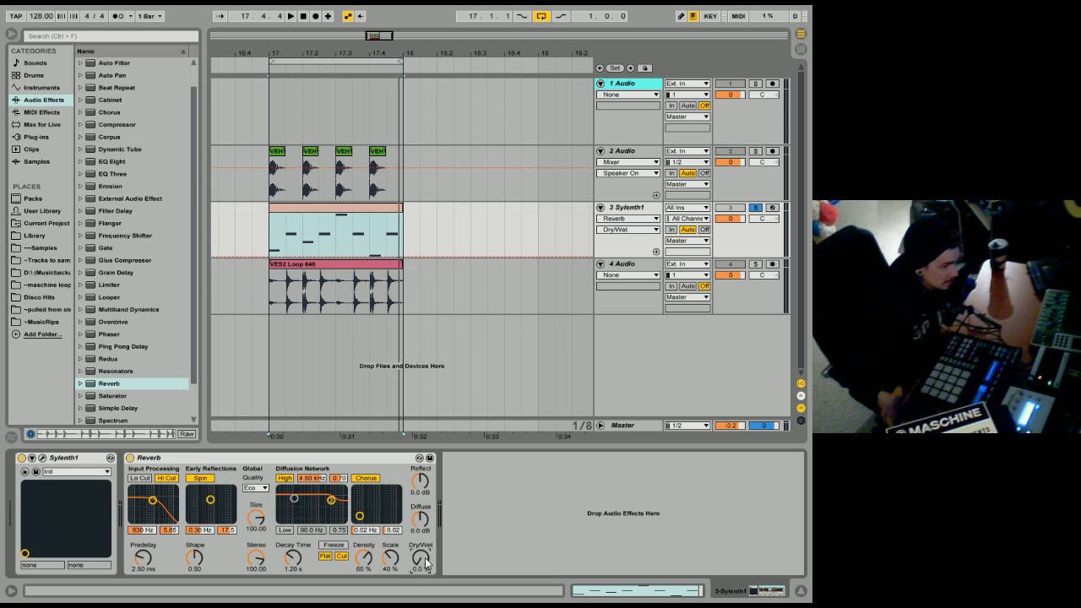
# Play the bass loop with the Reverb fully dry and at 100% wet, and lower Dry/Wet to 40%.
pyautogui.press('space')
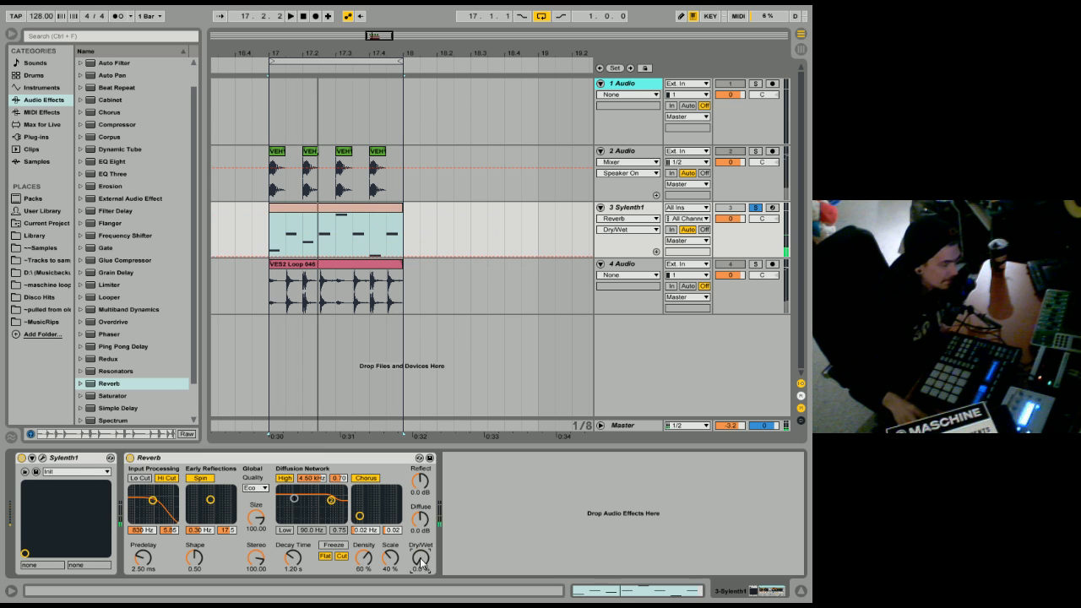
pyautogui.moveTo(422, 566); pyautogui.dragTo(421, 523)
pyautogui.press('space')
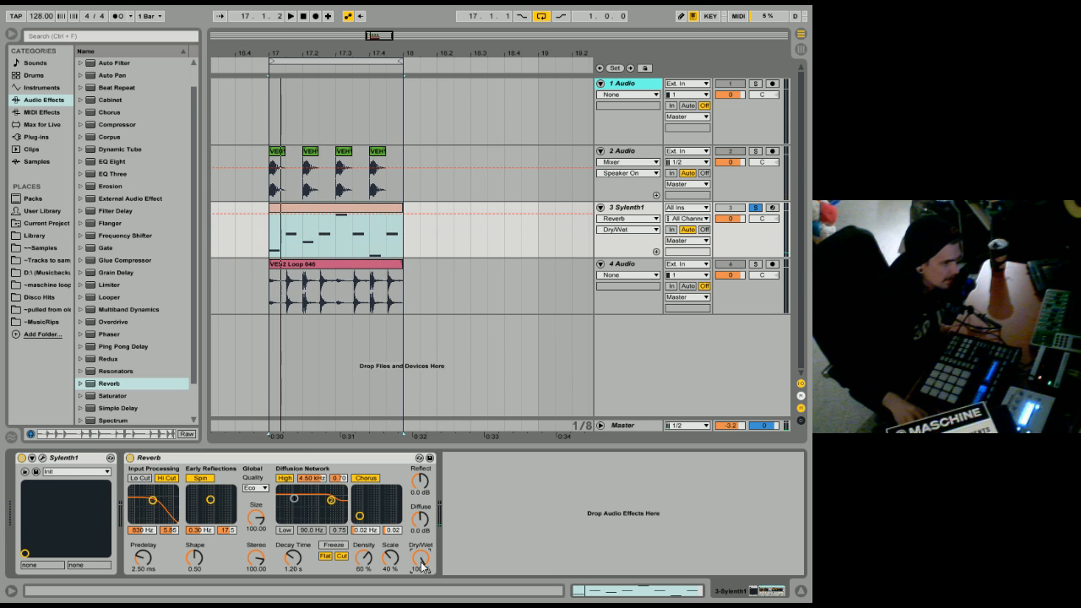
pyautogui.press('space')
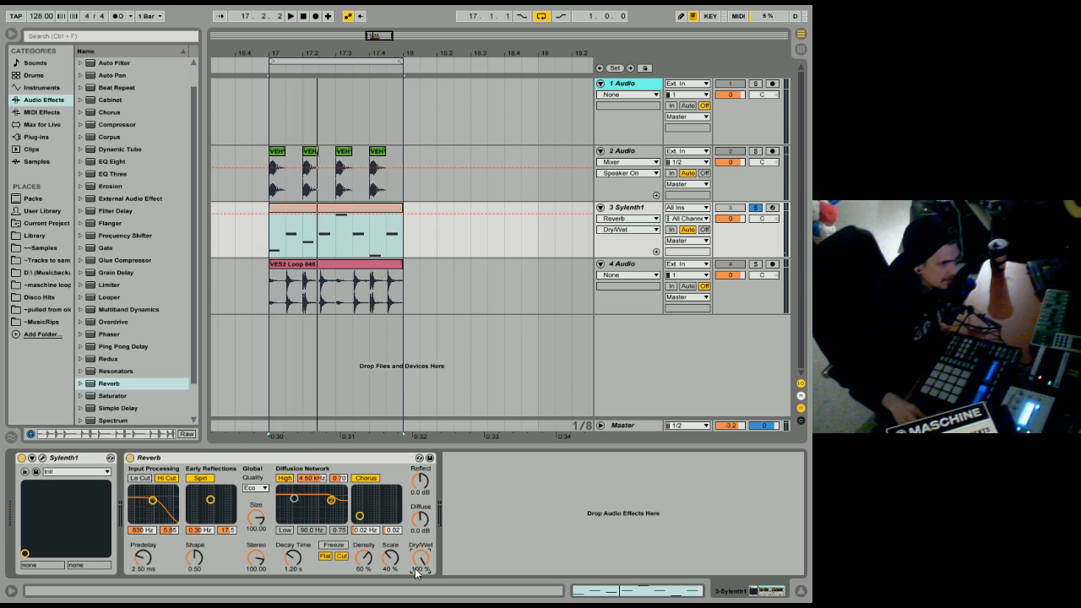
pyautogui.moveTo(416, 573); pyautogui.dragTo(416, 604)
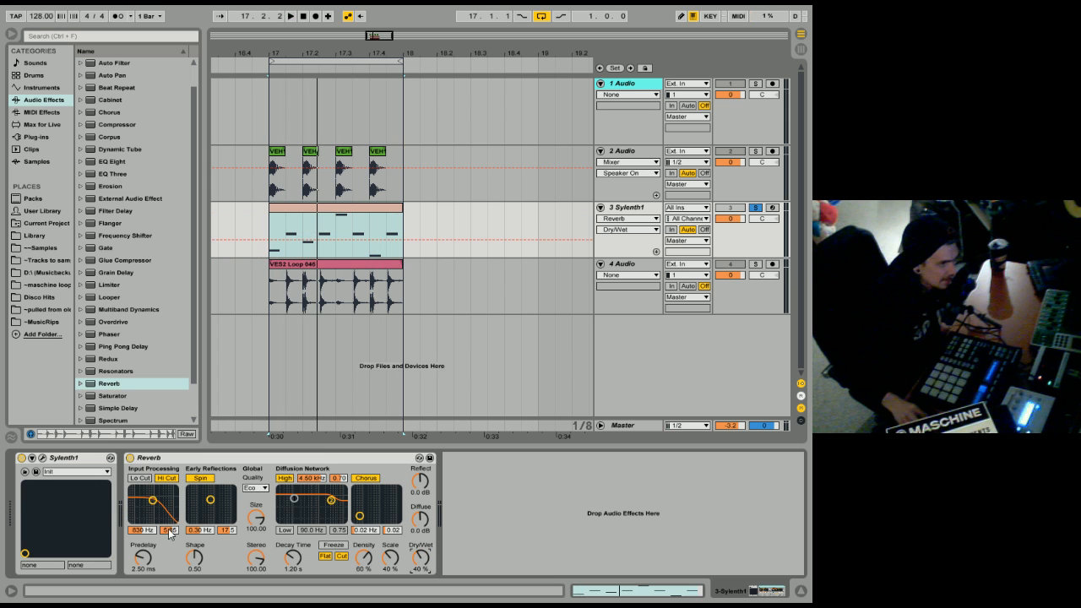
# Add Ping Pong Delay after the Reverb and set its Dry/Wet to 49% while auditioning the loop.
pyautogui.click(444, 518)
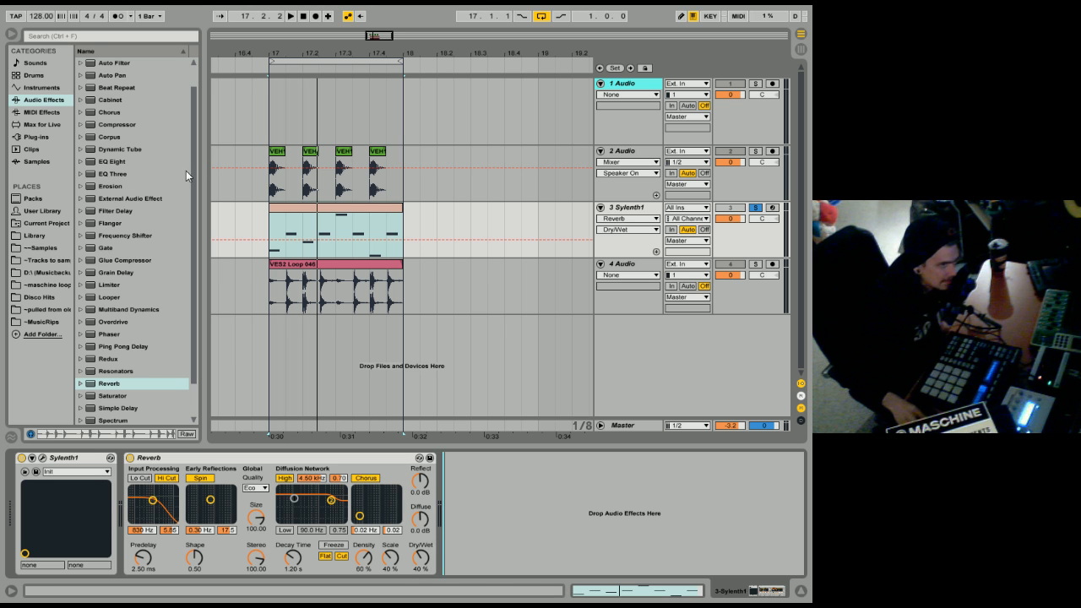
pyautogui.click(197, 193)
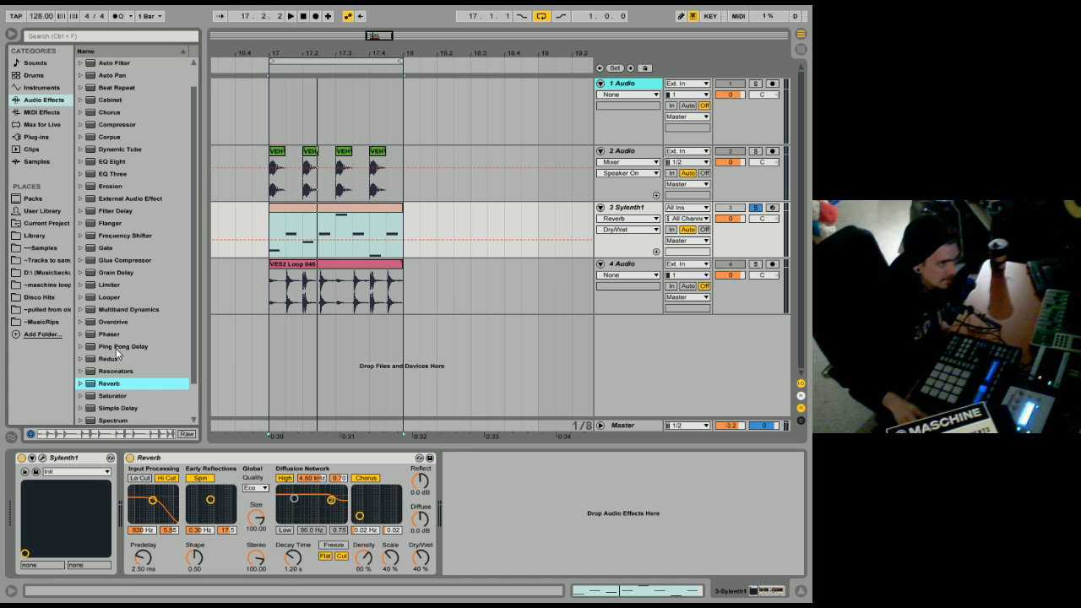
pyautogui.moveTo(116, 347); pyautogui.dragTo(516, 482)
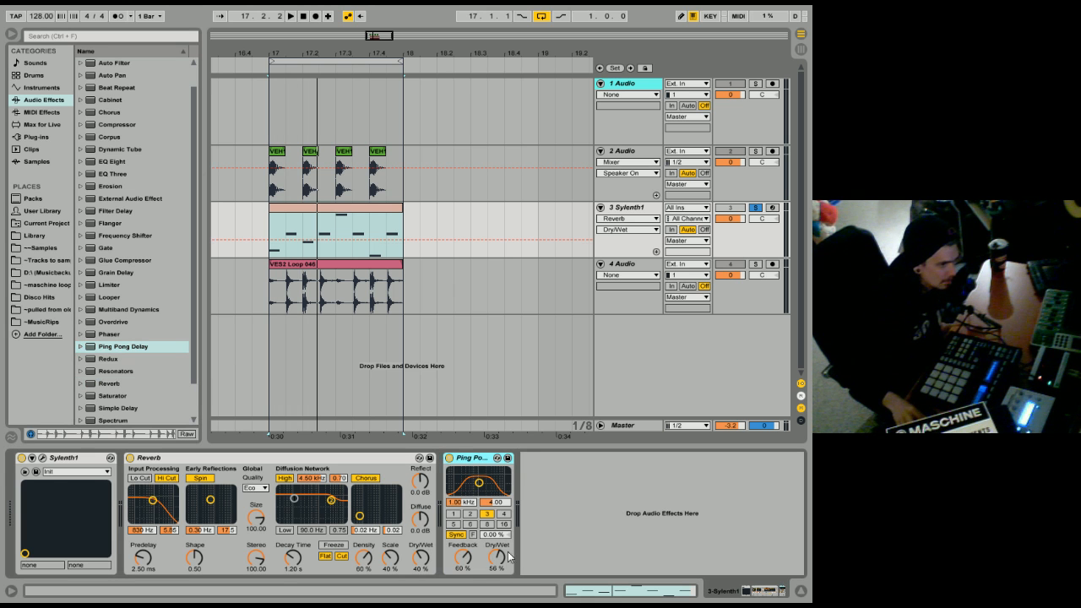
pyautogui.press('space')
pyautogui.moveTo(497, 557); pyautogui.dragTo(497, 564)
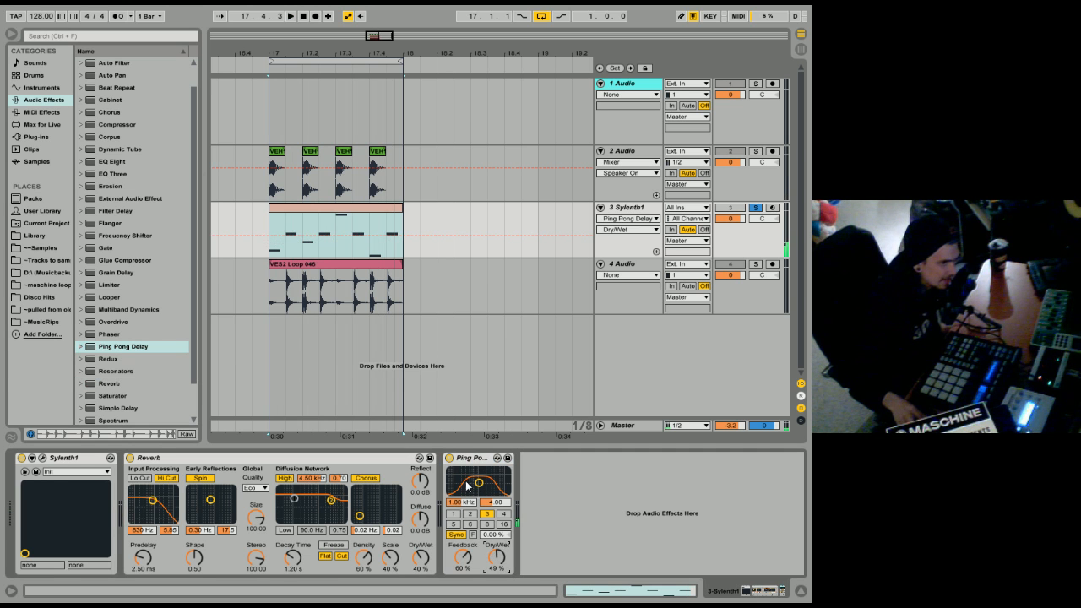
# Move Ping Pong Delay ahead of the Reverb and reduce its Dry/Wet to 31% while playing the loop.
pyautogui.moveTo(477, 463); pyautogui.dragTo(130, 470)
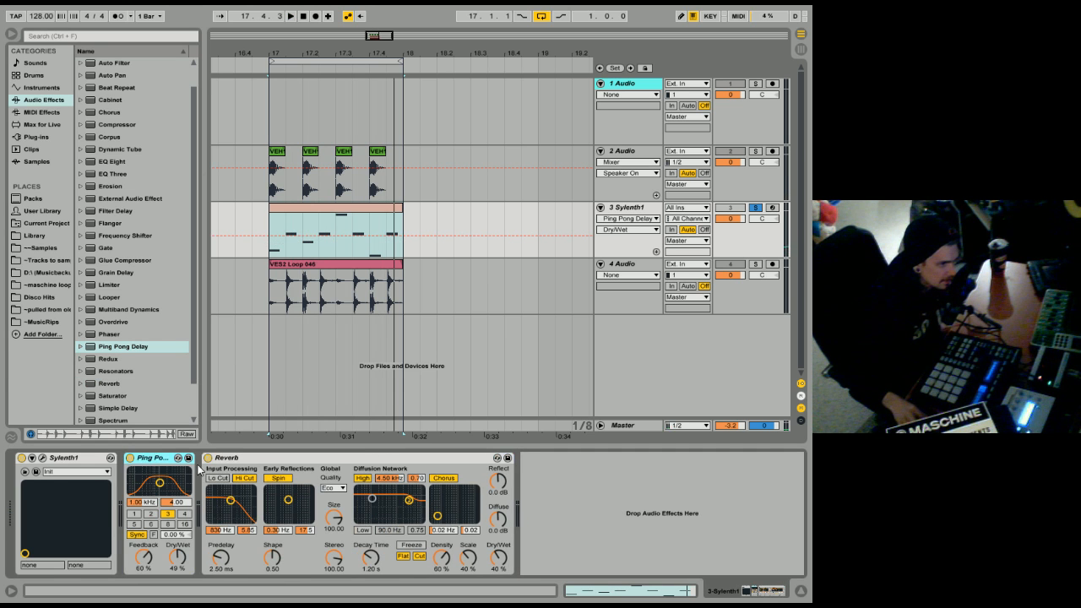
pyautogui.press('space')
pyautogui.moveTo(178, 558); pyautogui.dragTo(178, 575)
pyautogui.press('space')
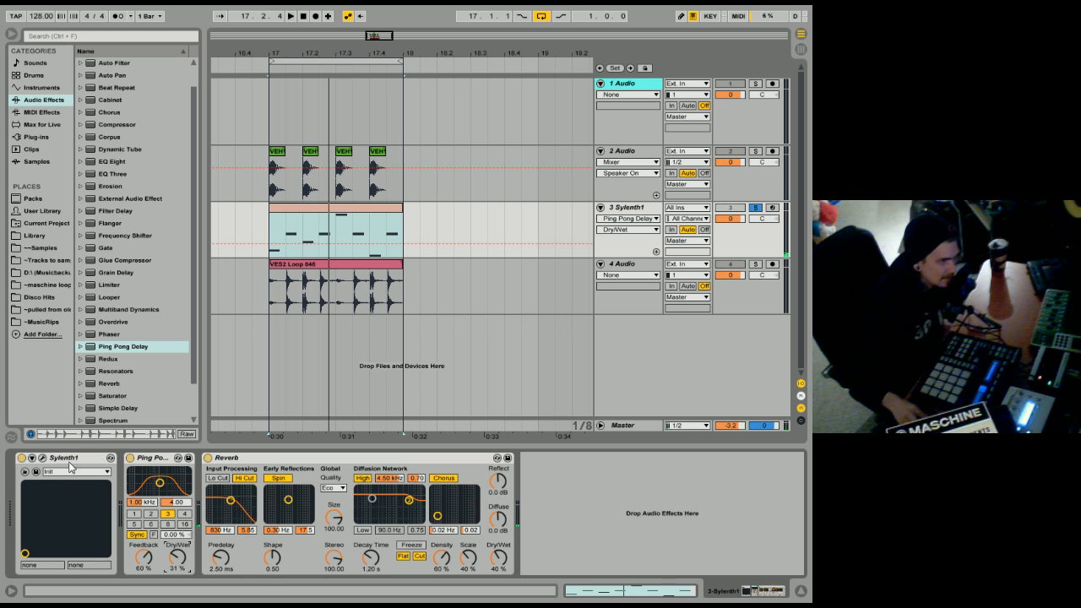
# Arm the Sylenth1 track and play its loop through the Ping Pong Delay and Reverb chain.
pyautogui.click(347, 208)
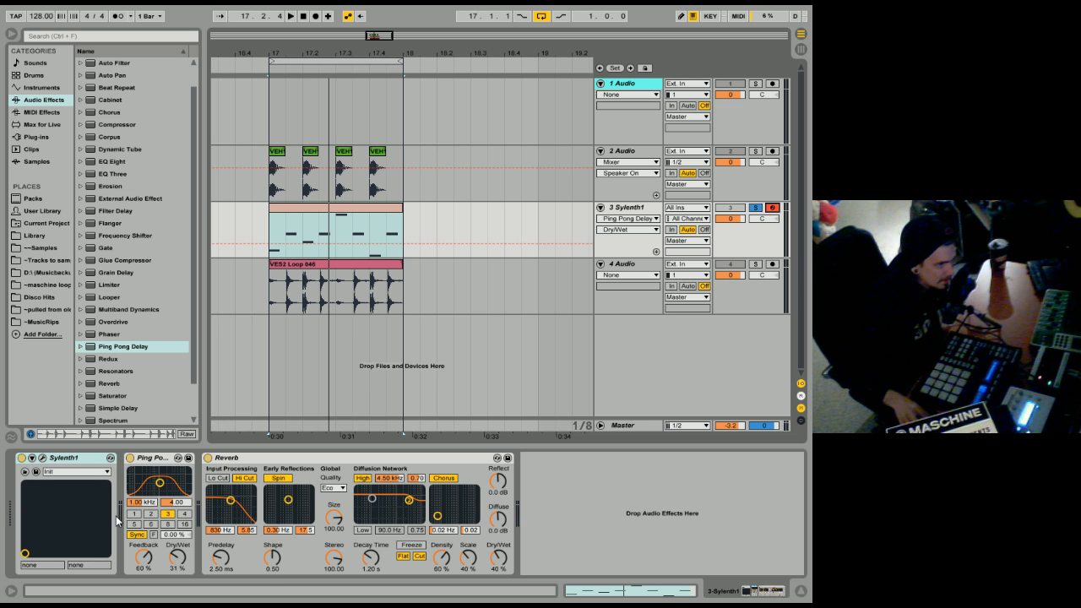
pyautogui.click(150, 461)
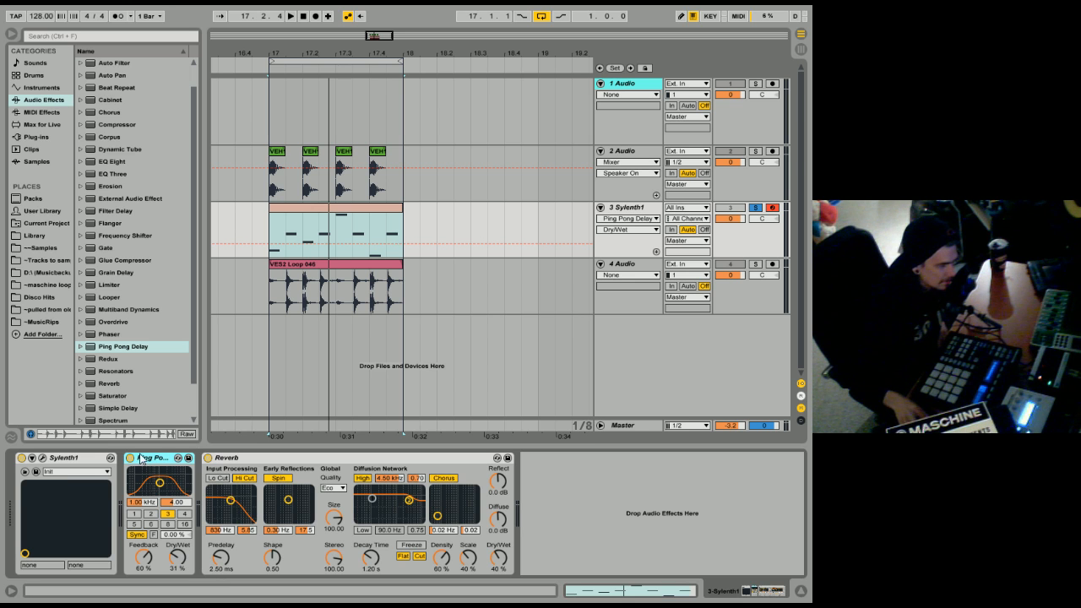
pyautogui.moveTo(144, 463); pyautogui.dragTo(556, 511)
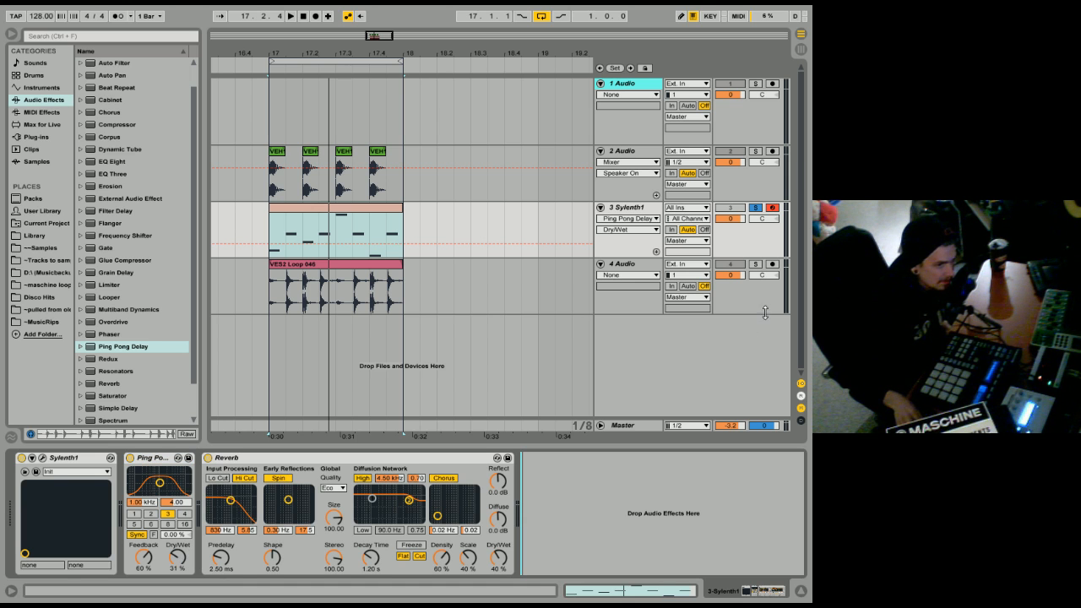
pyautogui.click(744, 228)
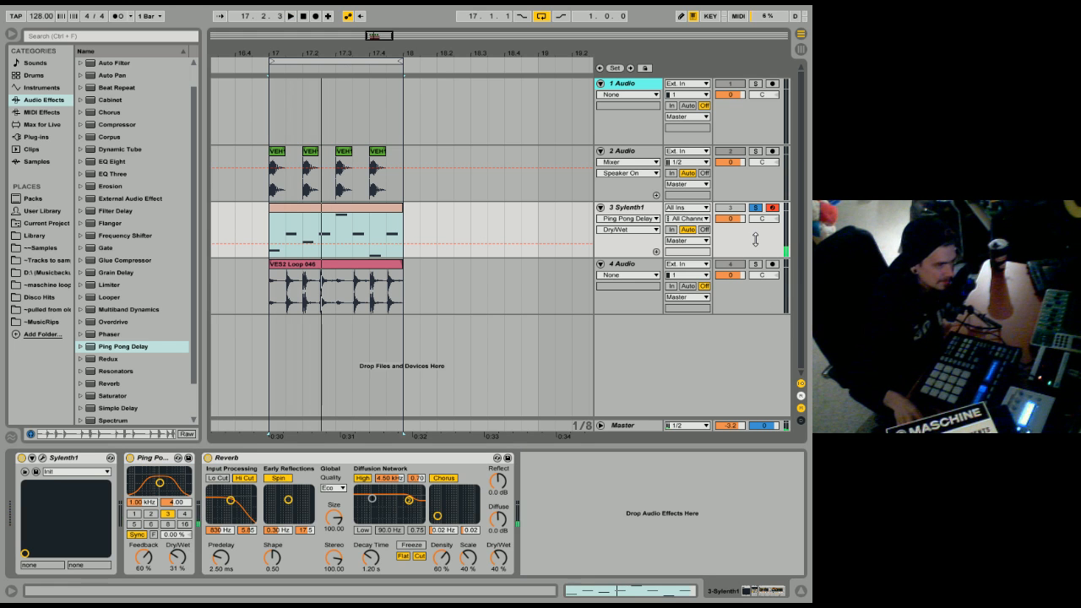
# Audition the loop with both Ping Pong Delay and Reverb switched off, and switch both effects back on.
pyautogui.click(130, 458)
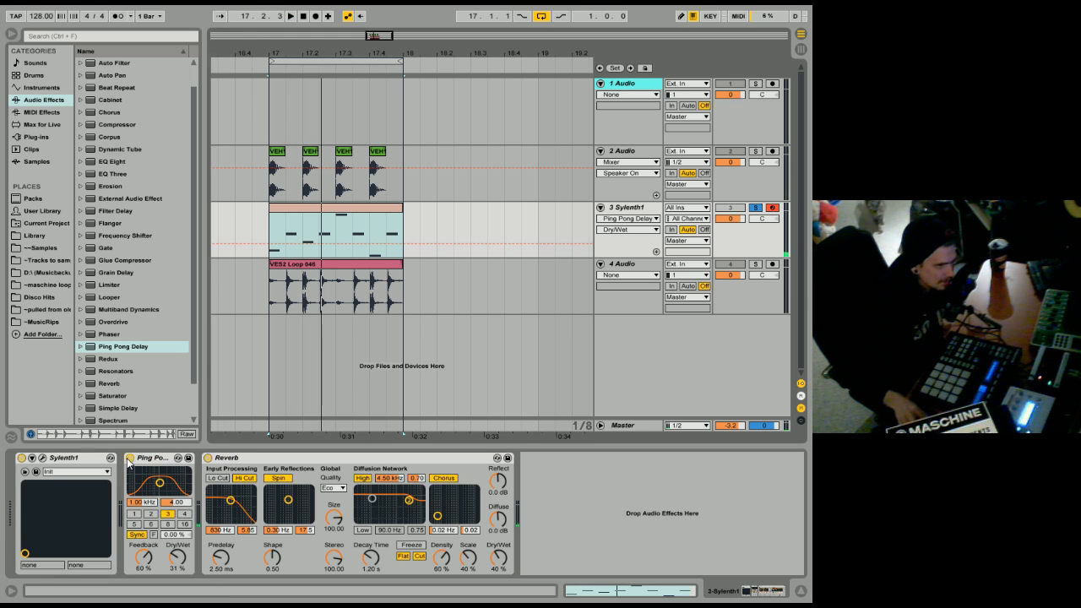
pyautogui.click(208, 458)
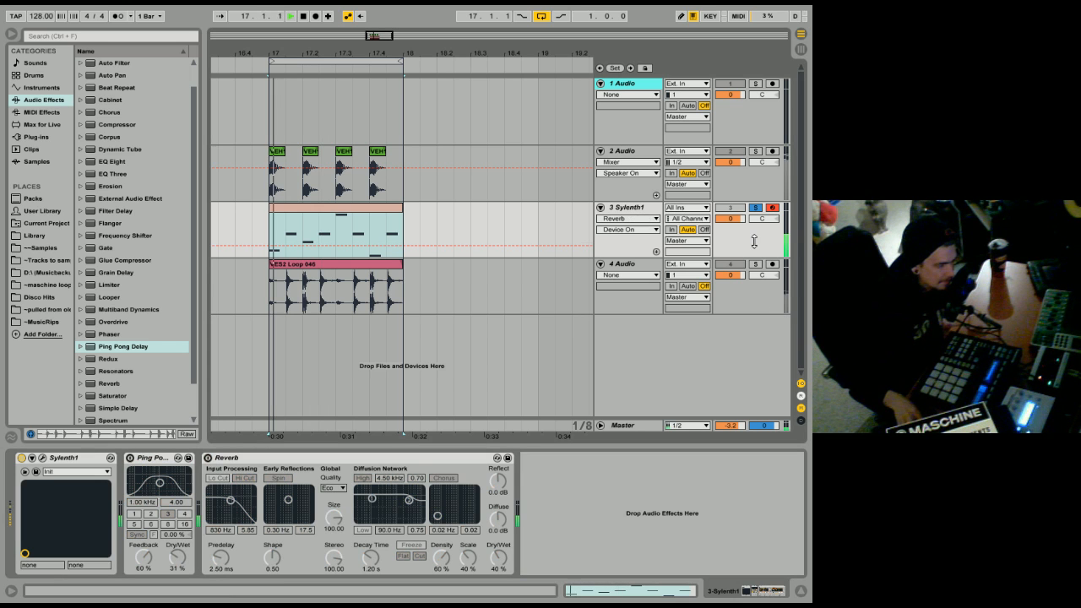
pyautogui.click(130, 458)
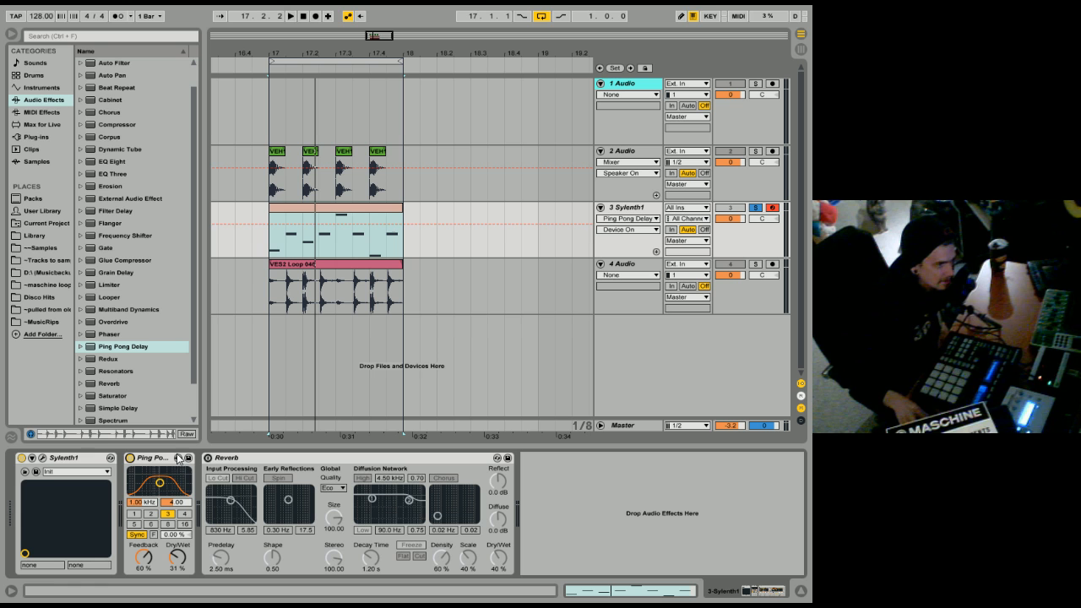
pyautogui.click(208, 458)
# Set the Dry/Wet of both Ping Pong Delay and Reverb to 0%.
pyautogui.moveTo(177, 555); pyautogui.dragTo(177, 572)
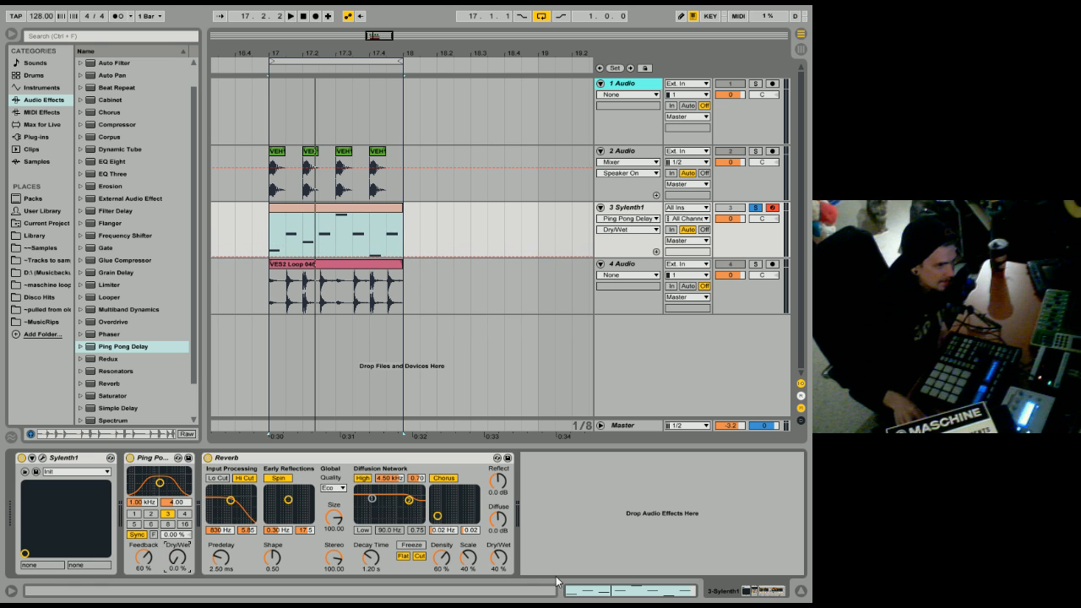
pyautogui.moveTo(499, 558); pyautogui.dragTo(500, 591)
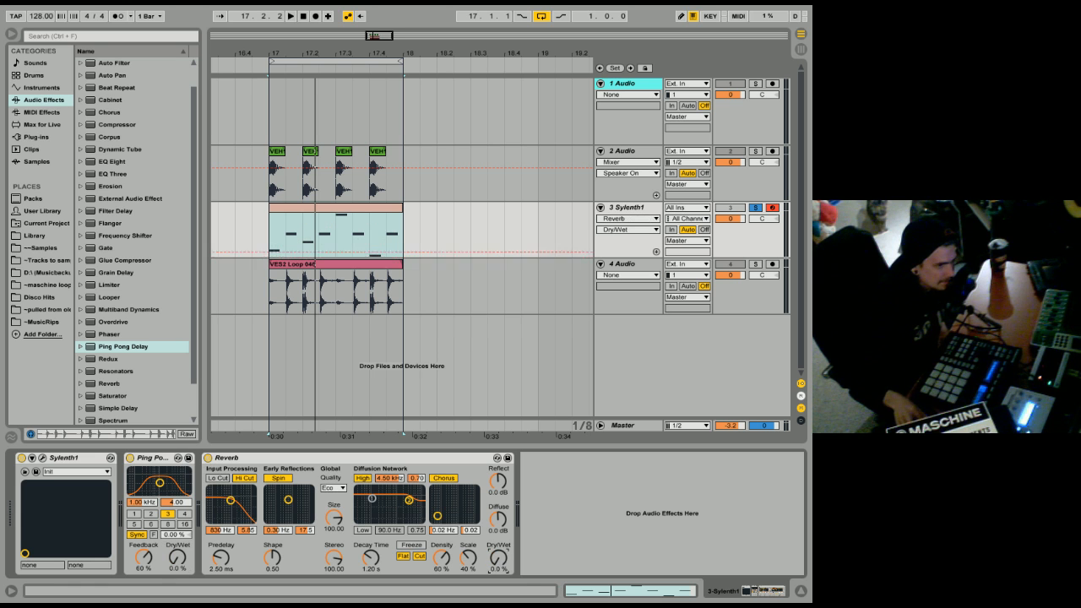
pyautogui.click(177, 557)
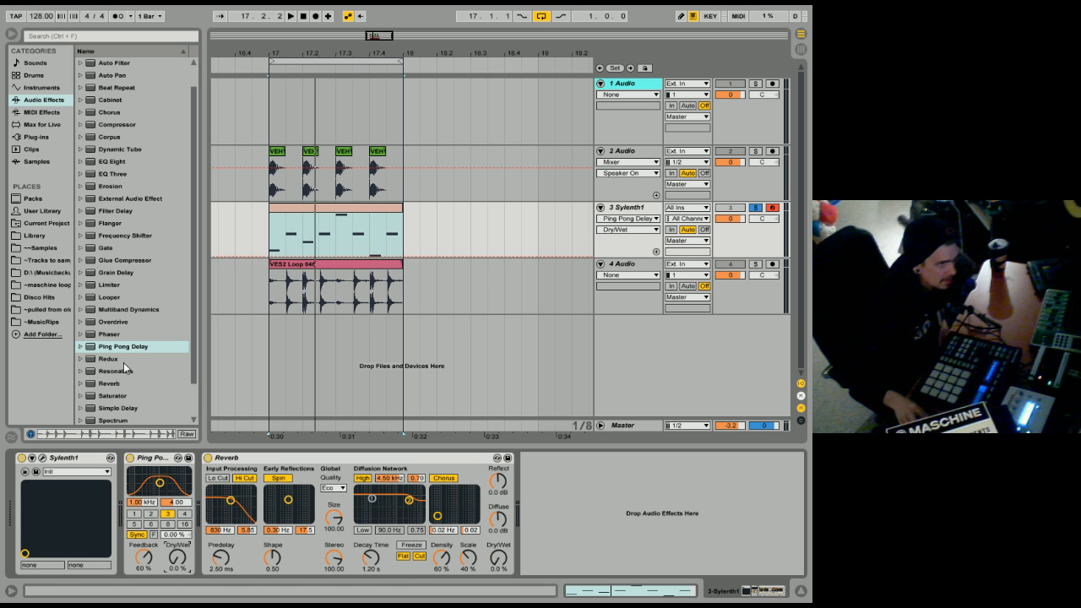
# Try Redux directly after Sylenth1 with Downsample at 15 during playback, and delete the Redux device.
pyautogui.moveTo(118, 360); pyautogui.dragTo(207, 532)
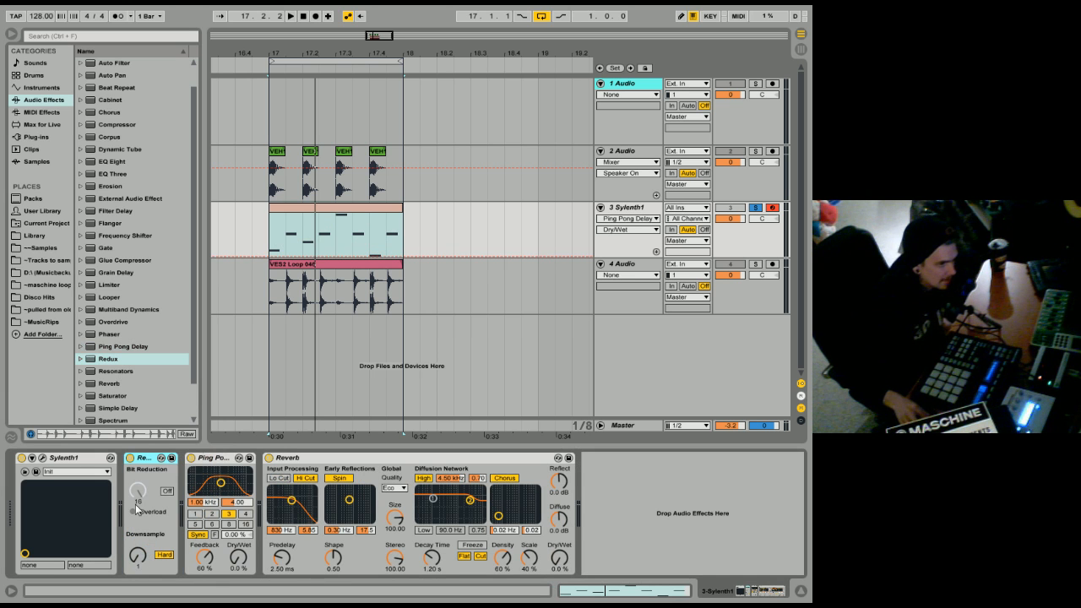
pyautogui.press('space')
pyautogui.moveTo(142, 558); pyautogui.dragTo(143, 544)
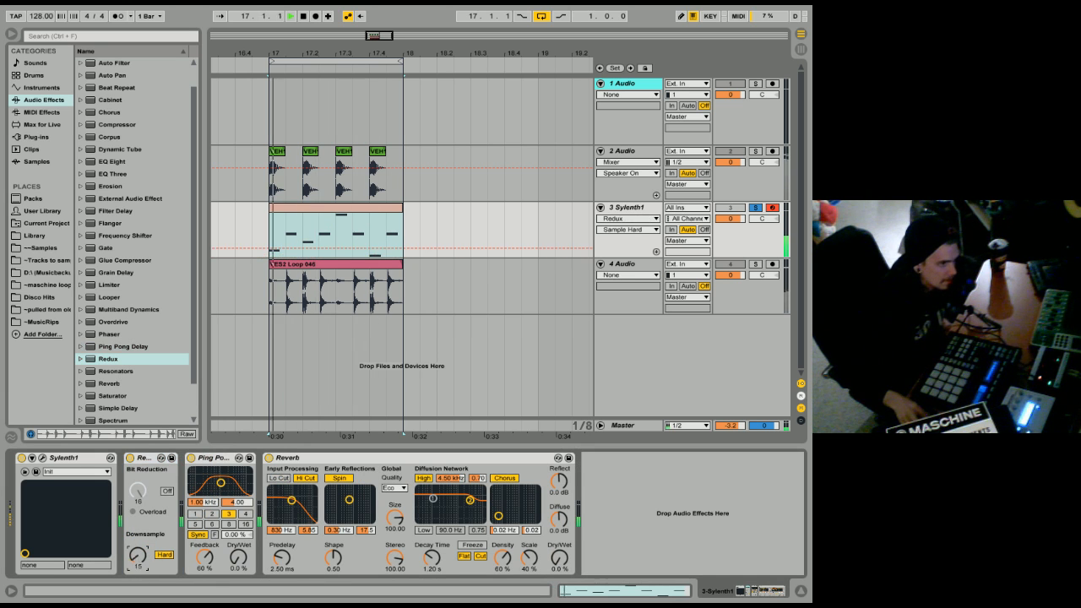
pyautogui.rightClick(157, 459)
pyautogui.click(162, 464)
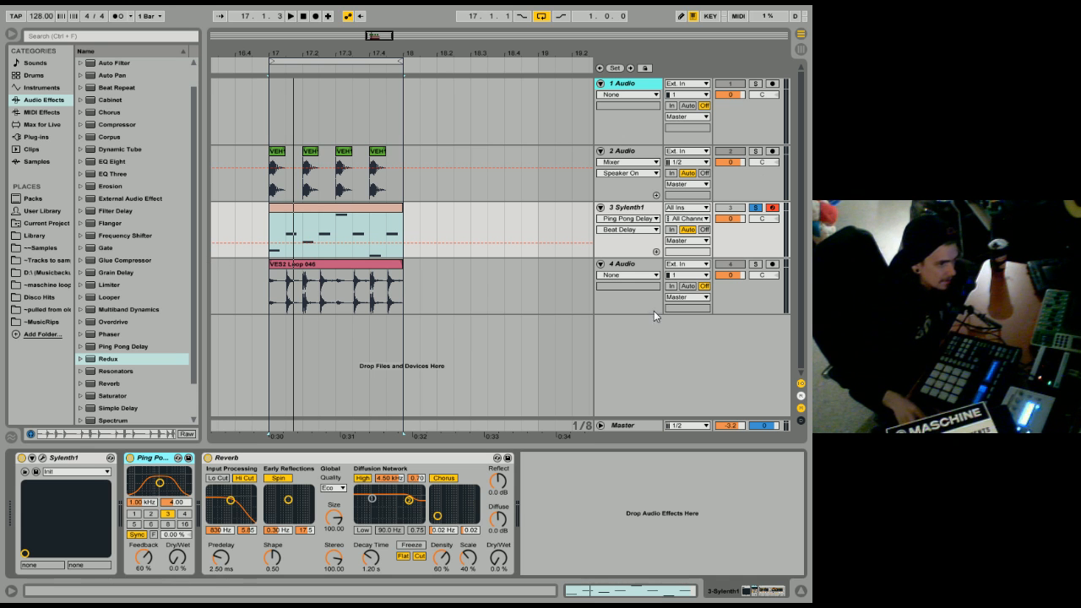
# Disarm the Sylenth1 track and set Dry/Wet to 24% on Ping Pong Delay and 31% on Reverb.
pyautogui.click(773, 208)
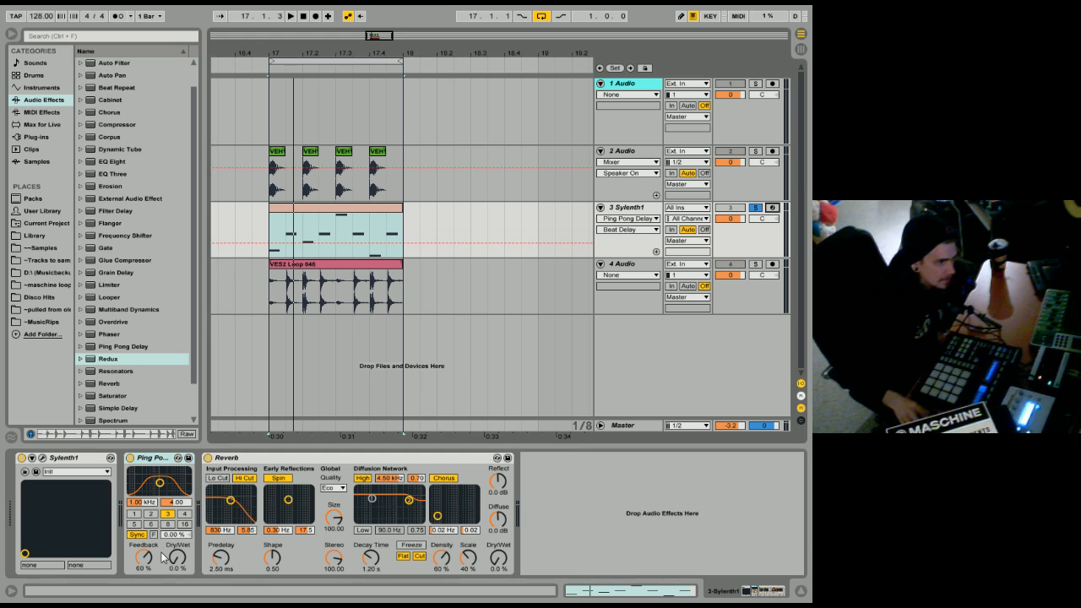
pyautogui.moveTo(175, 559); pyautogui.dragTo(174, 534)
pyautogui.moveTo(504, 559); pyautogui.dragTo(503, 529)
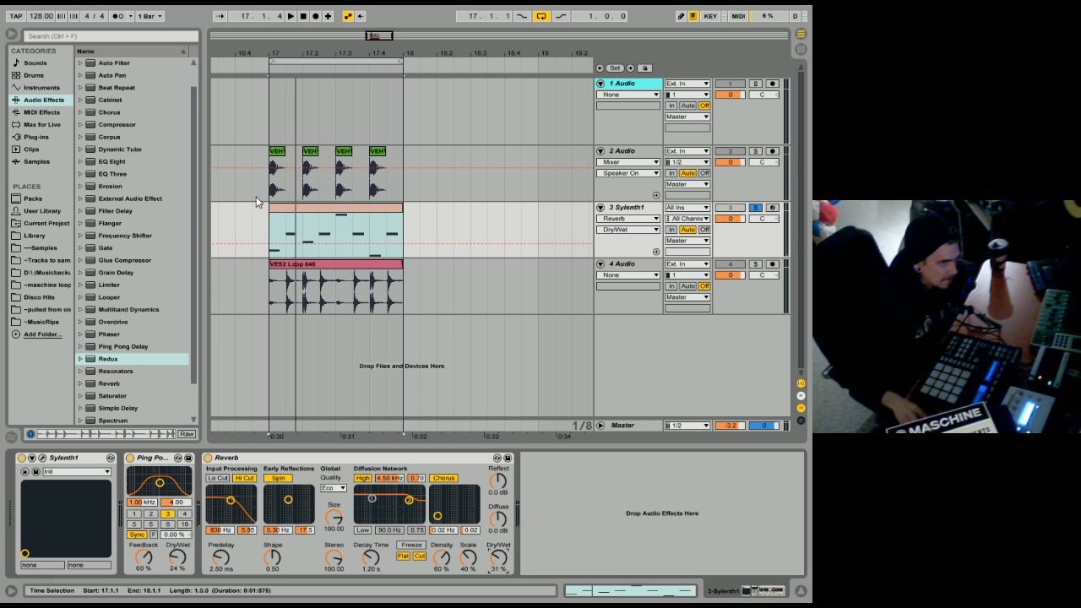
# Consolidate the four kick clips from 17.1.1 to 18.1.1 into one clip and view its sample settings.
pyautogui.moveTo(257, 201); pyautogui.dragTo(410, 183)
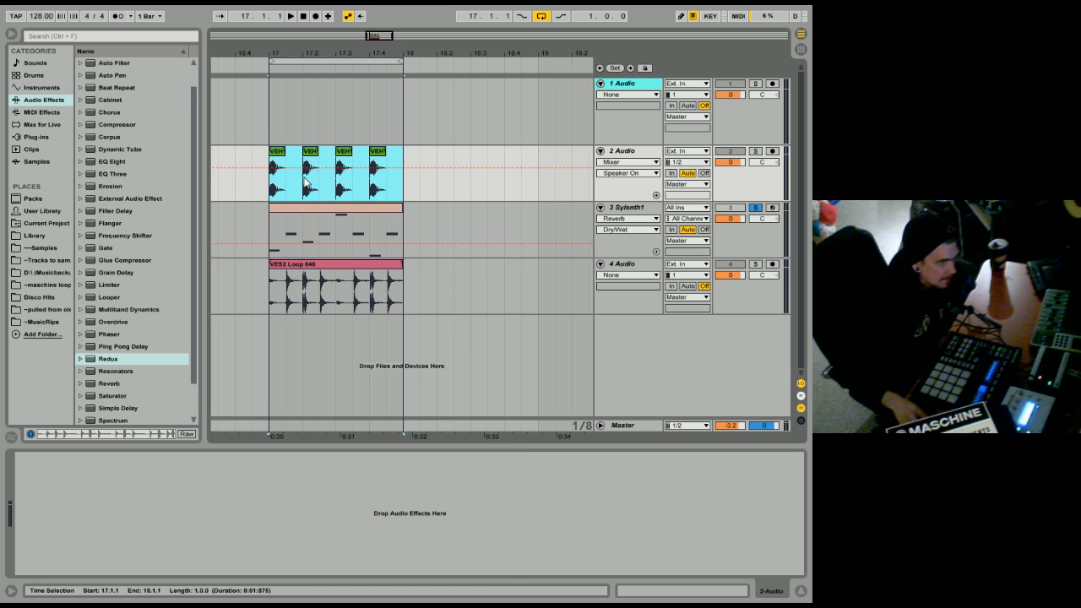
pyautogui.moveTo(270, 191); pyautogui.dragTo(409, 179)
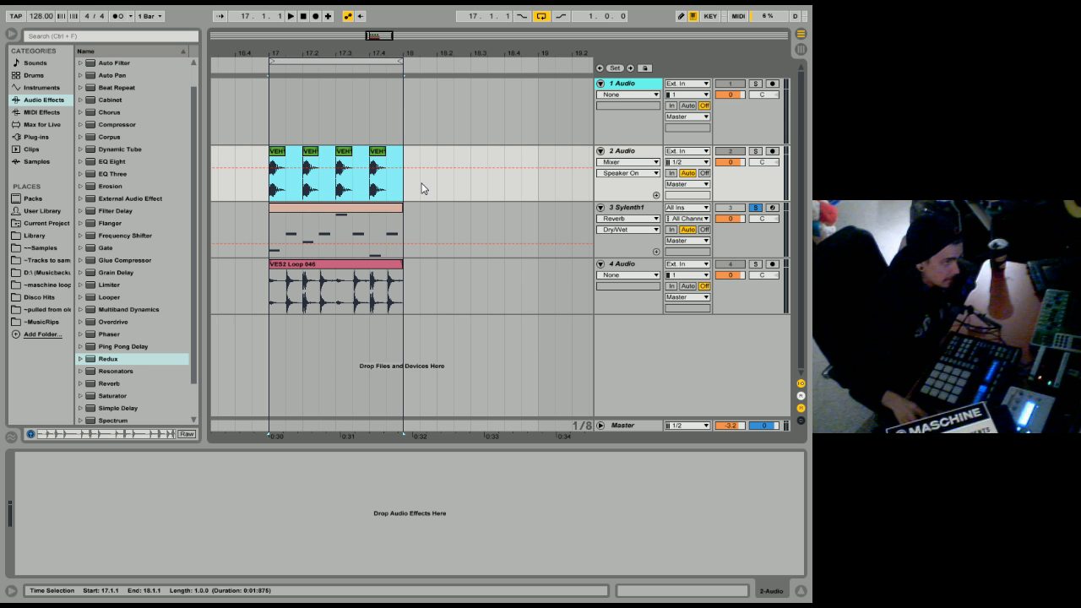
pyautogui.rightClick(345, 155)
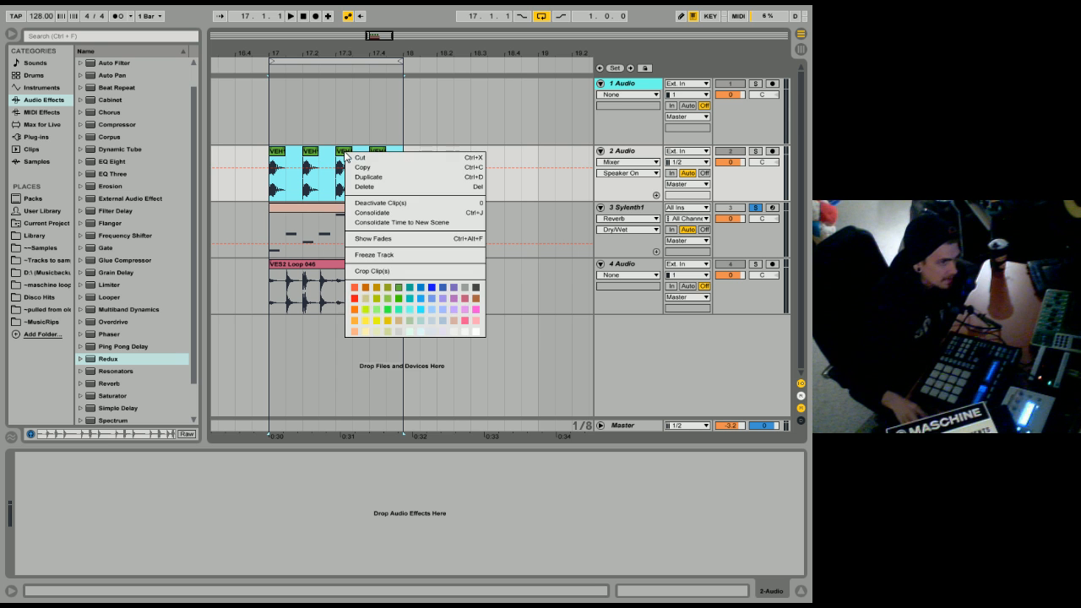
pyautogui.click(405, 213)
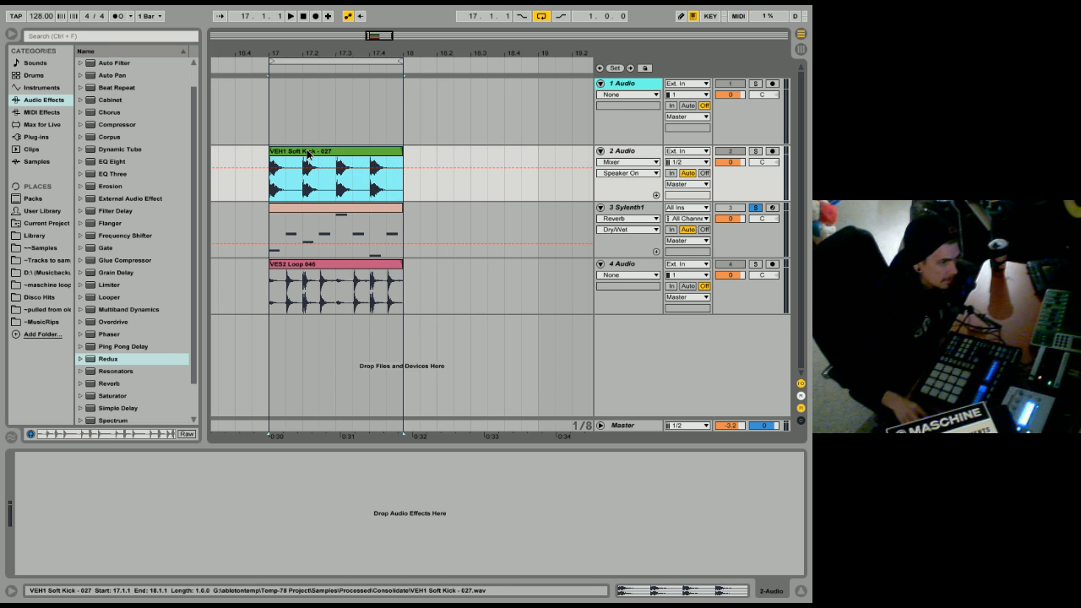
pyautogui.click(637, 596)
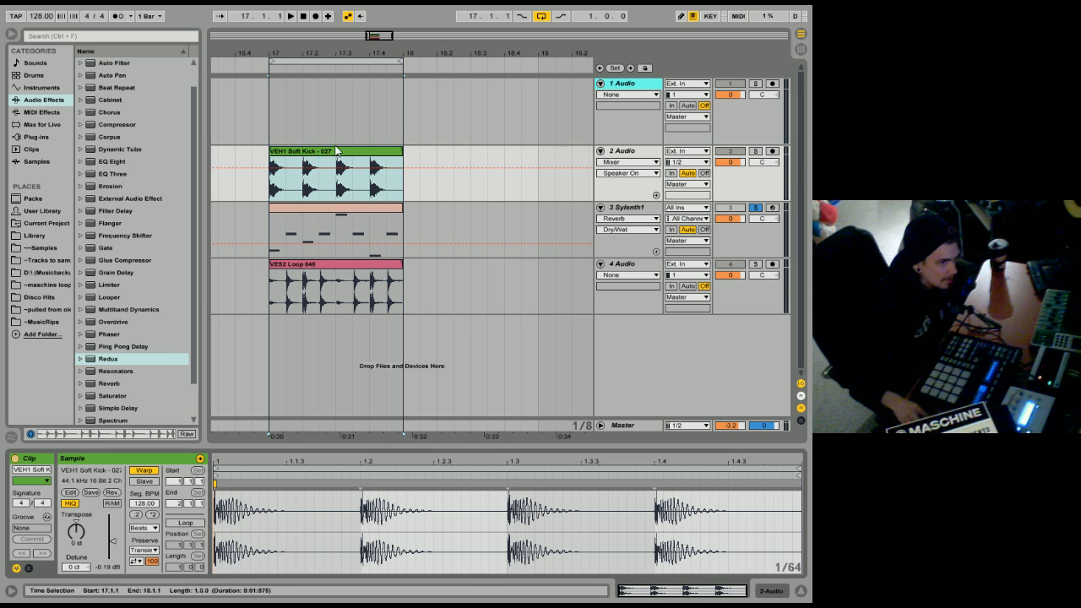
pyautogui.click(784, 587)
# Solo the 4 Audio track, audition VES2 Loop 046 transposed 3 and 10 semitones, and reset its Transpose to 0 st.
pyautogui.click(335, 265)
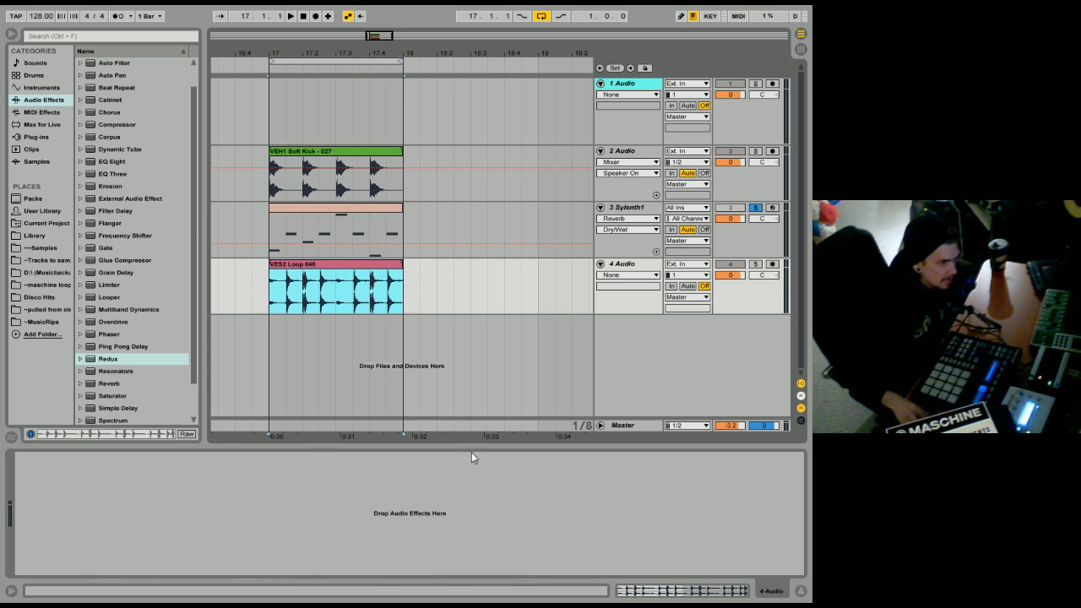
pyautogui.click(723, 590)
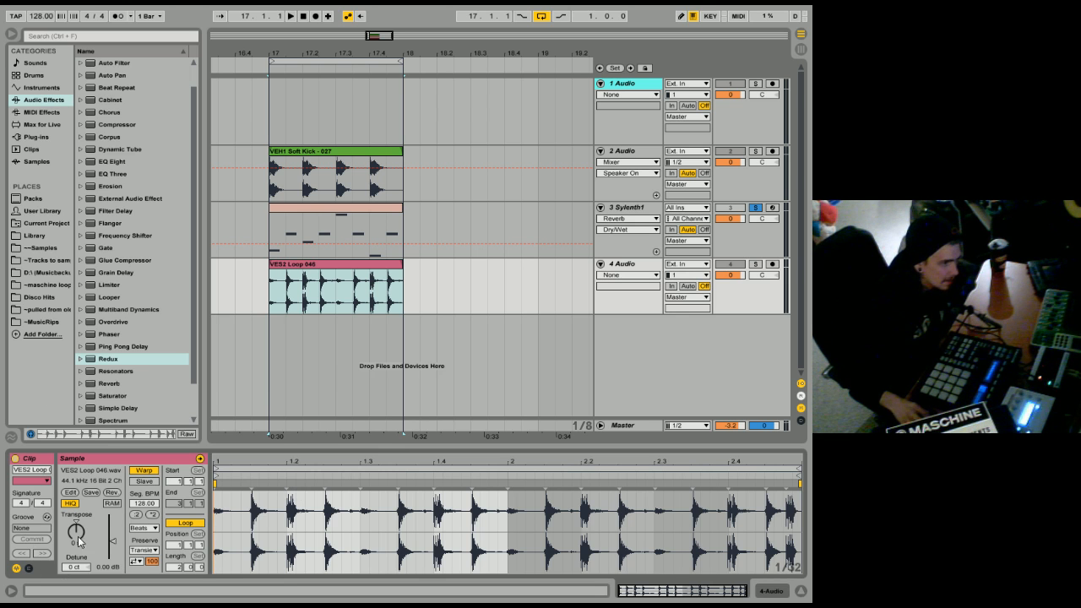
pyautogui.moveTo(74, 534); pyautogui.dragTo(74, 549)
pyautogui.press('space')
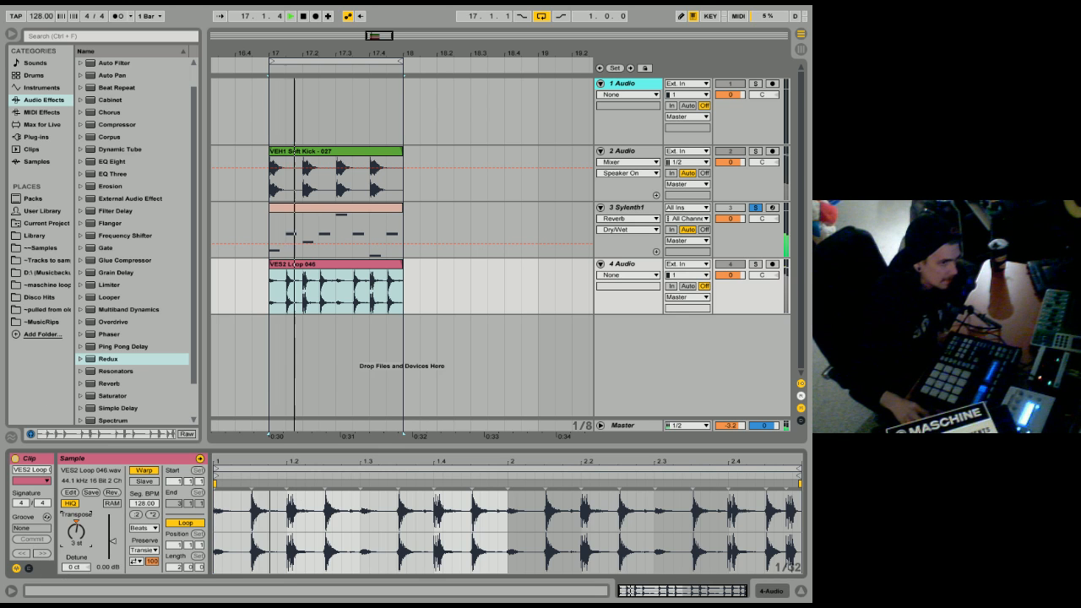
pyautogui.click(757, 265)
pyautogui.moveTo(82, 531); pyautogui.dragTo(89, 512)
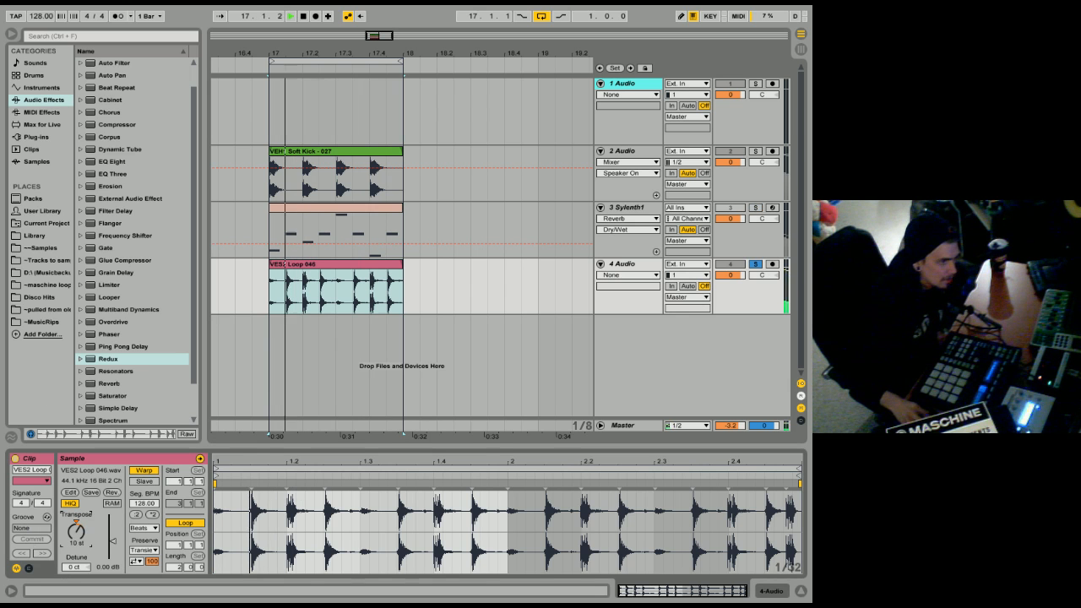
pyautogui.press('space')
pyautogui.press('Delete')
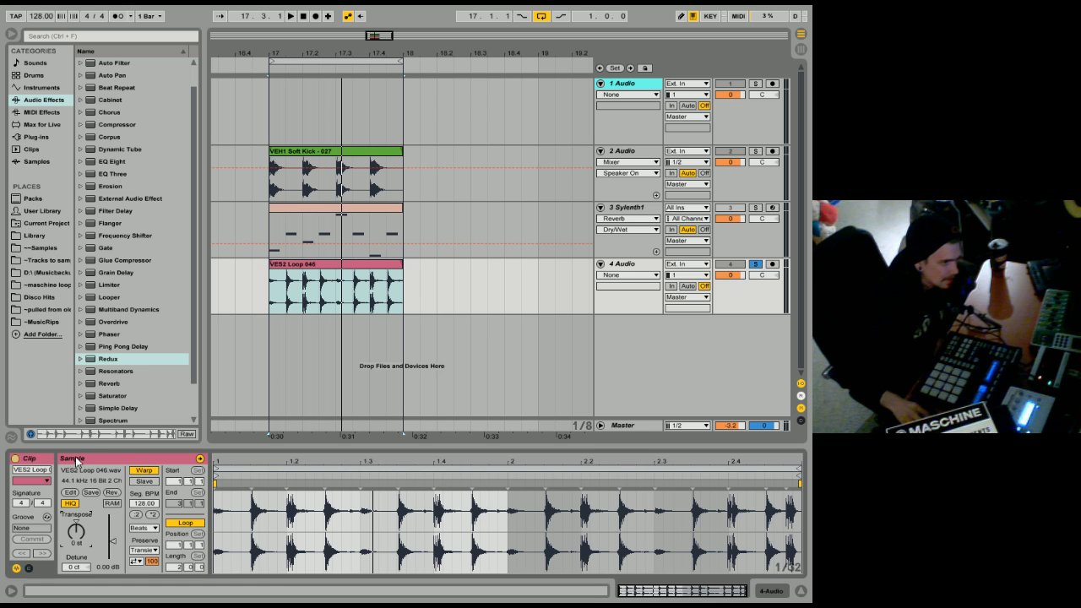
# View the notes of the Sylenth1 MIDI clip and return to the sample settings of the VES2 Loop 046 clip.
pyautogui.click(759, 241)
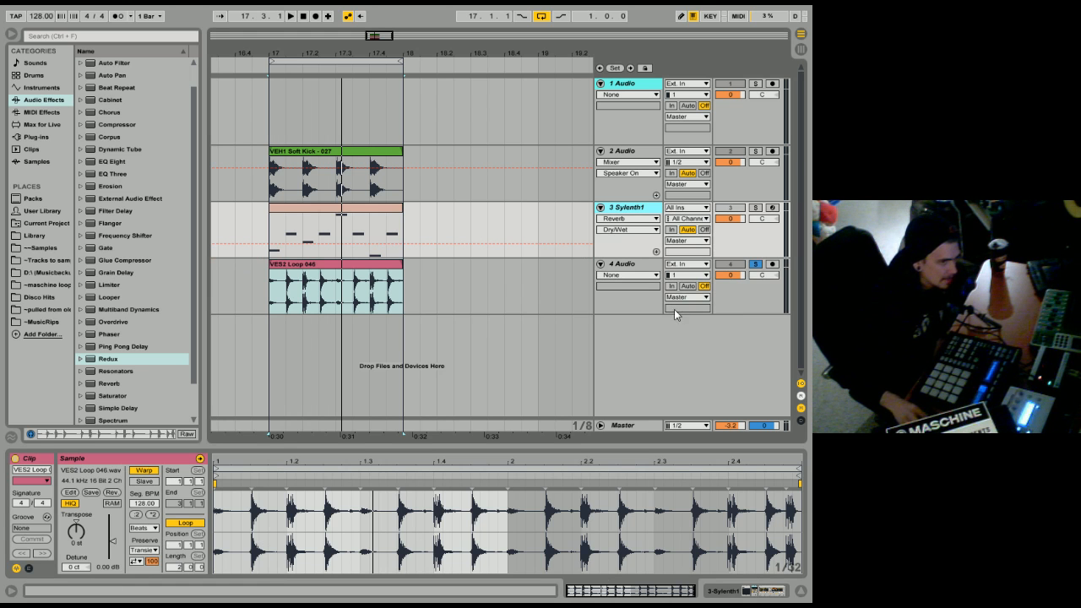
pyautogui.click(306, 216)
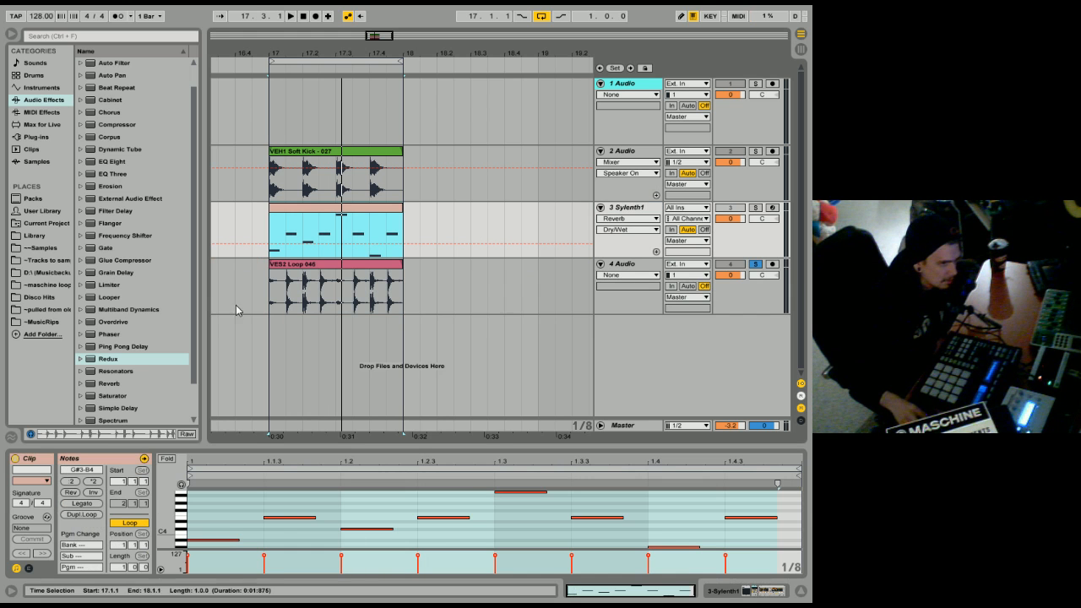
pyautogui.click(476, 271)
pyautogui.click(372, 263)
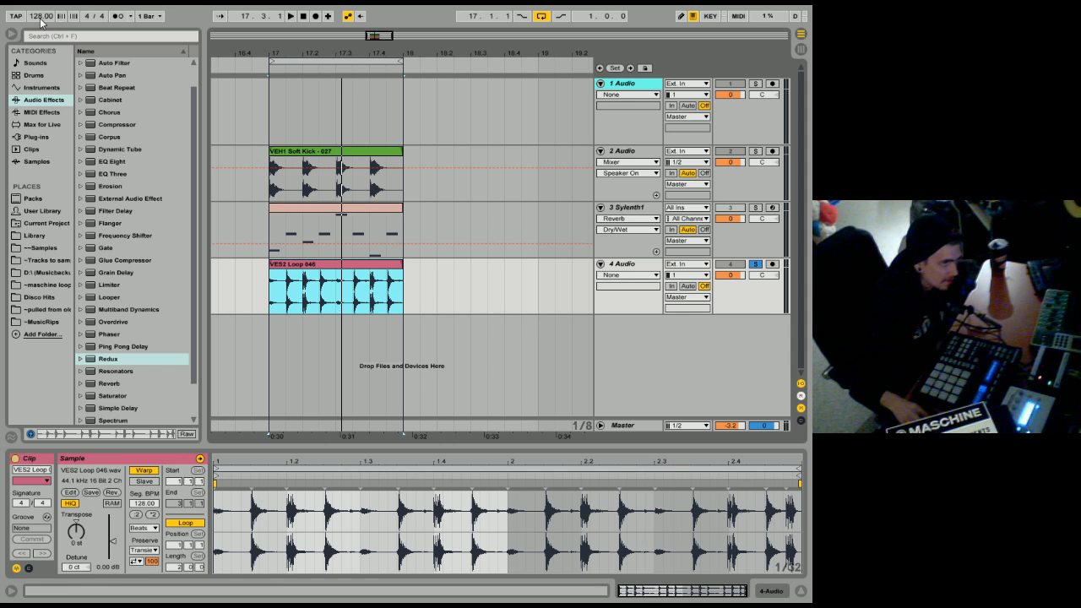
# Set the project tempo to 115 BPM and the drum loop's warp mode to Re-Pitch, and play the loop.
pyautogui.moveTo(41, 20); pyautogui.dragTo(41, 34)
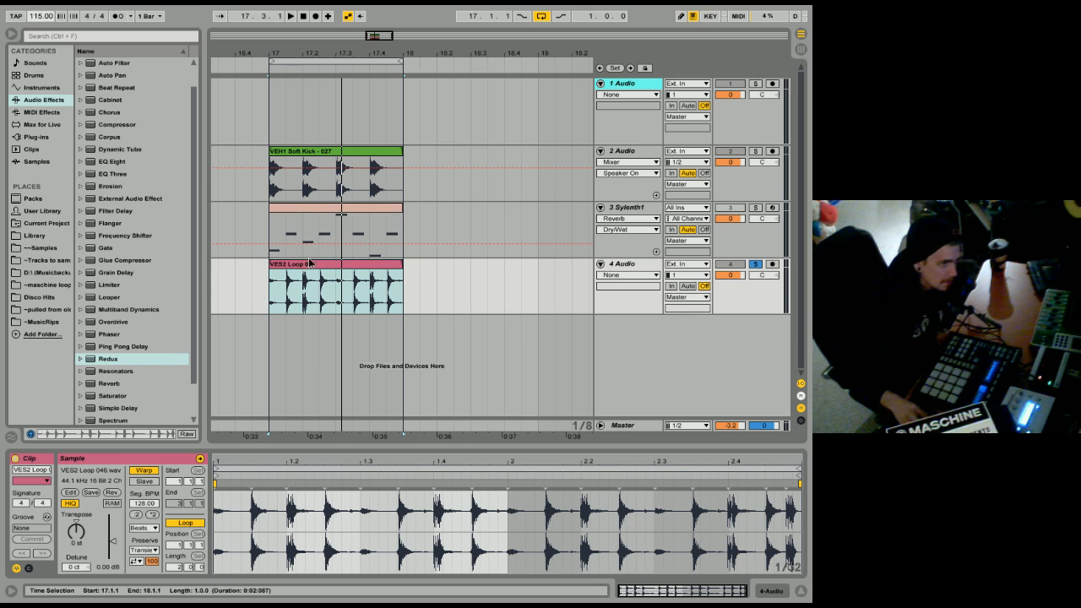
pyautogui.click(140, 550)
pyautogui.click(155, 573)
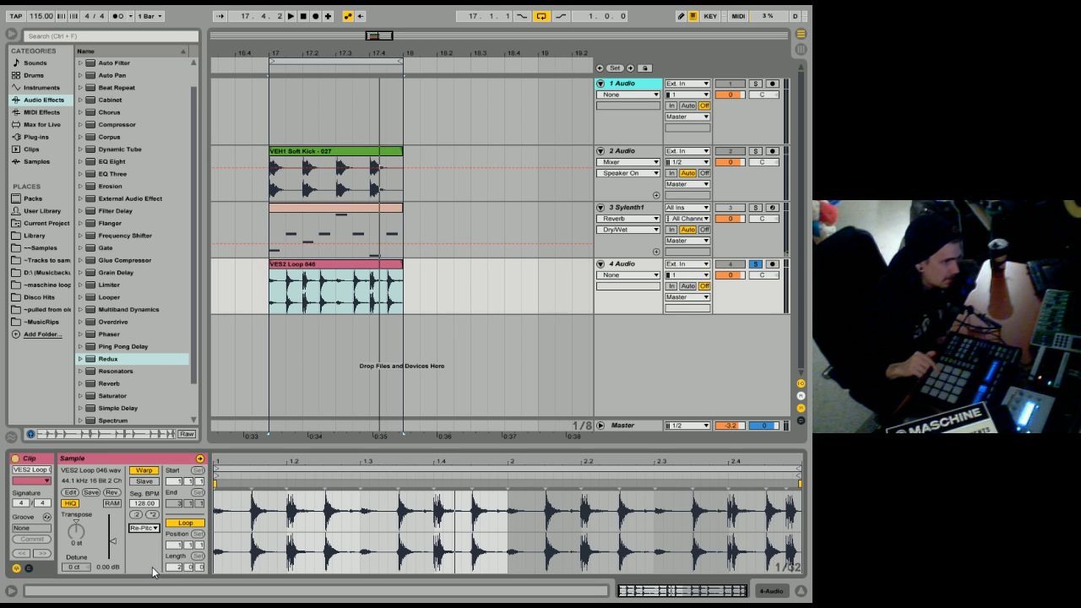
pyautogui.press('space')
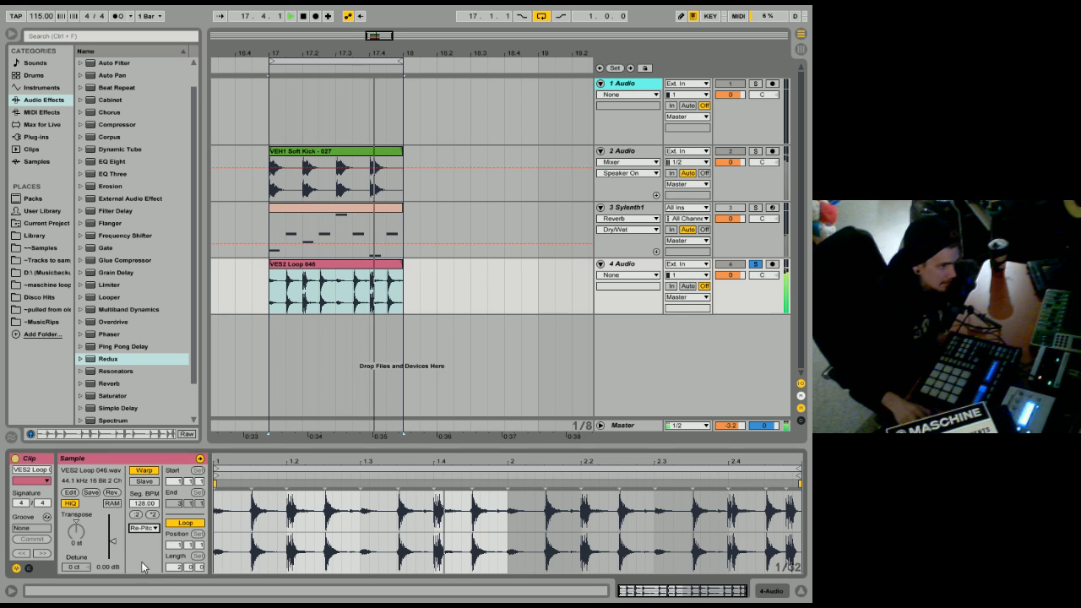
# Switch the drum loop's warp mode to Complex and audition it at 115 BPM.
pyautogui.click(149, 532)
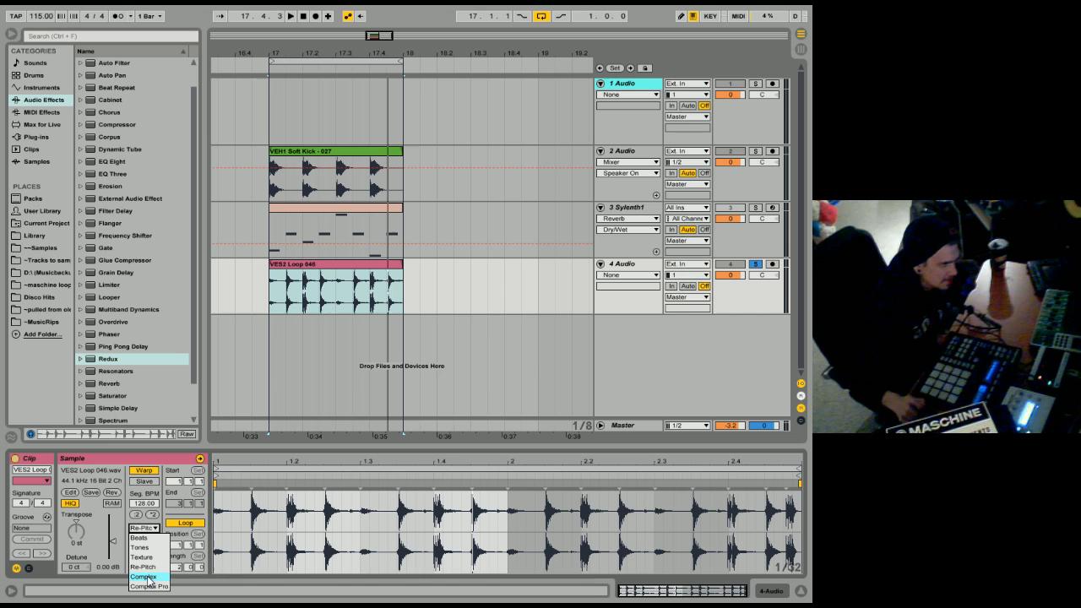
pyautogui.click(144, 577)
pyautogui.press('space')
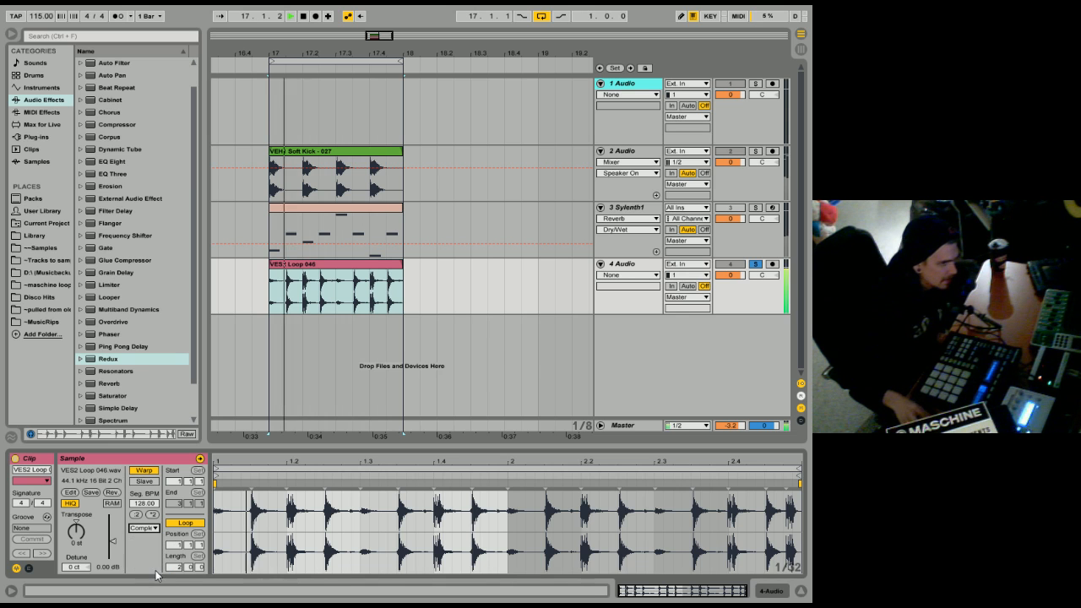
pyautogui.press('space')
# Lower the project tempo to 30 BPM and audition the drum loop in Complex and Complex Pro warp modes.
pyautogui.moveTo(42, 17); pyautogui.dragTo(42, 89)
pyautogui.press('space')
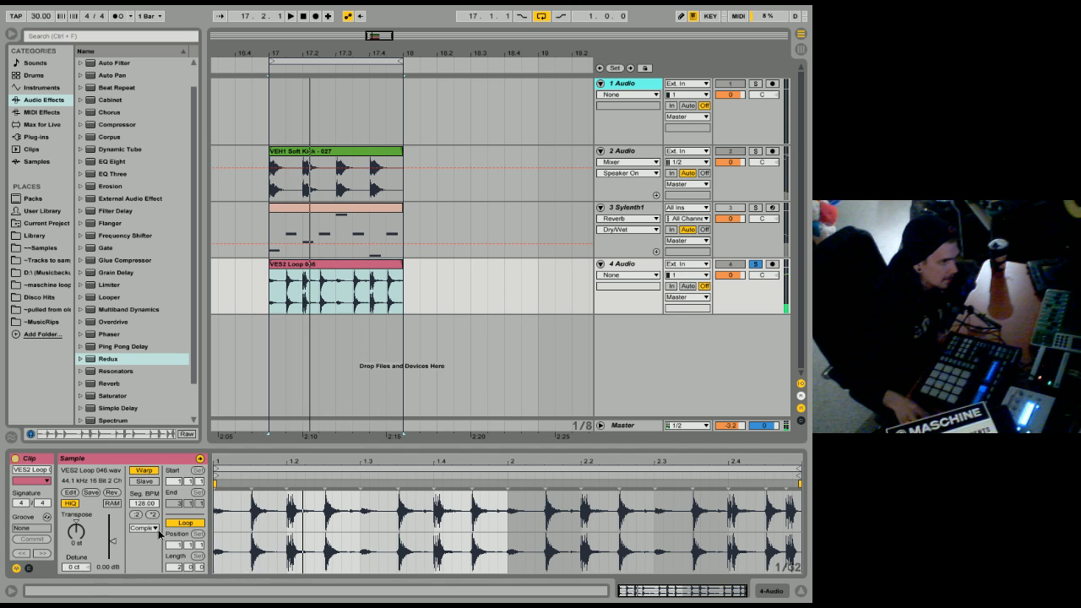
pyautogui.press('space')
pyautogui.click(144, 528)
pyautogui.click(148, 587)
pyautogui.press('space')
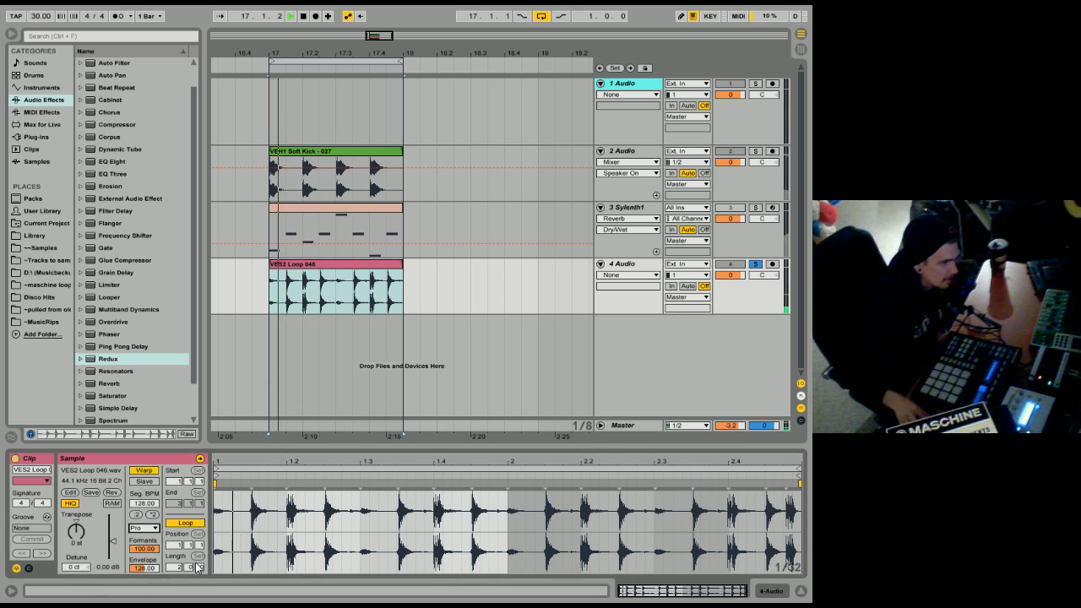
# Try the drum loop in Re-Pitch and Texture warp modes at 30 BPM.
pyautogui.click(142, 528)
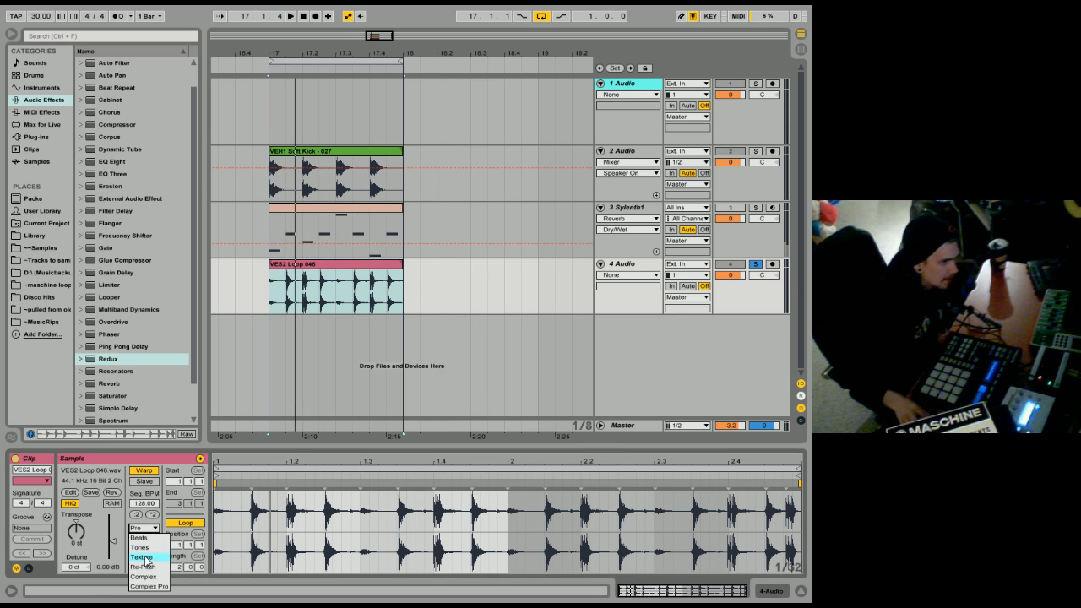
pyautogui.click(144, 567)
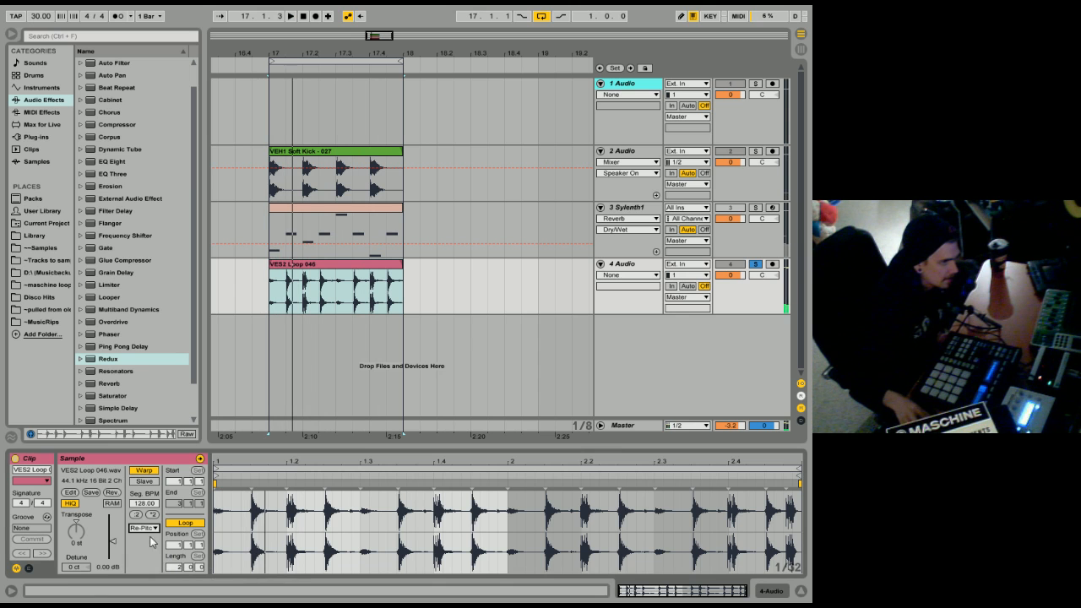
pyautogui.click(151, 529)
pyautogui.click(149, 557)
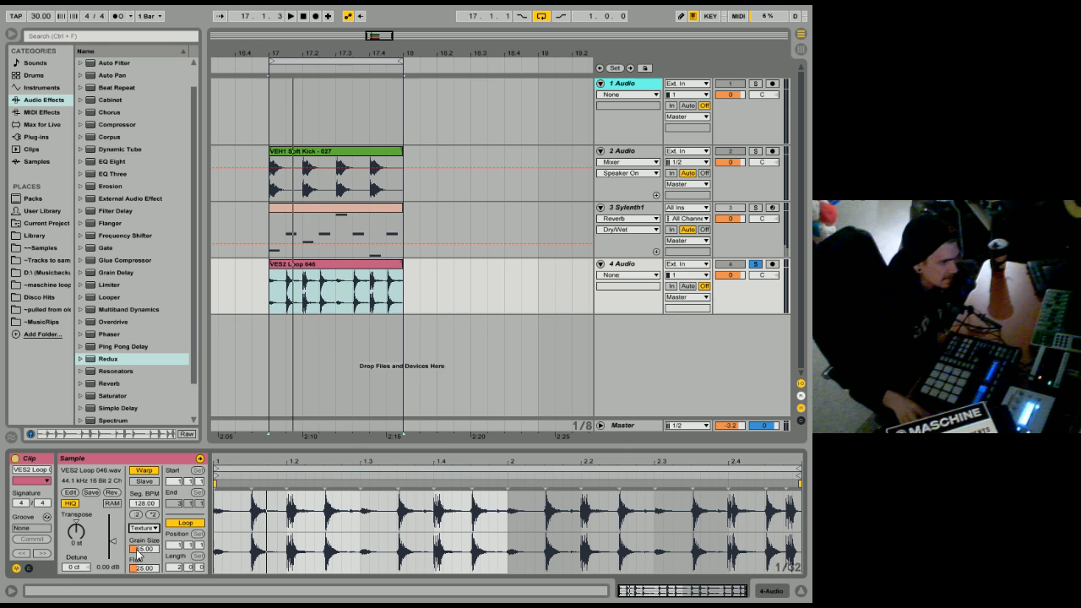
# Try the Tones warp mode on the drum loop with the Grain Size raised to 66.57.
pyautogui.click(153, 528)
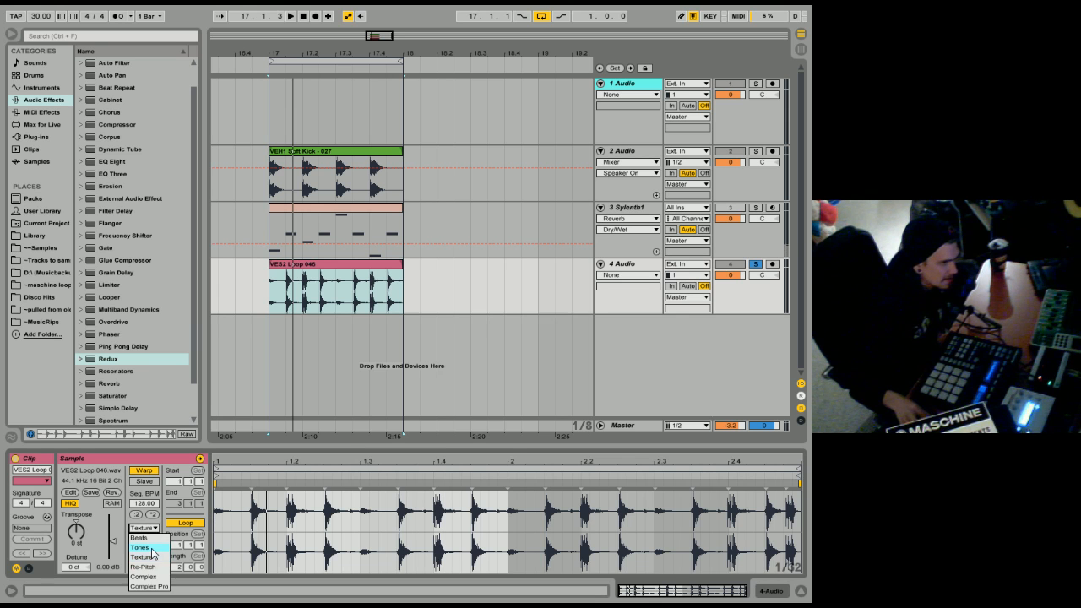
pyautogui.click(140, 548)
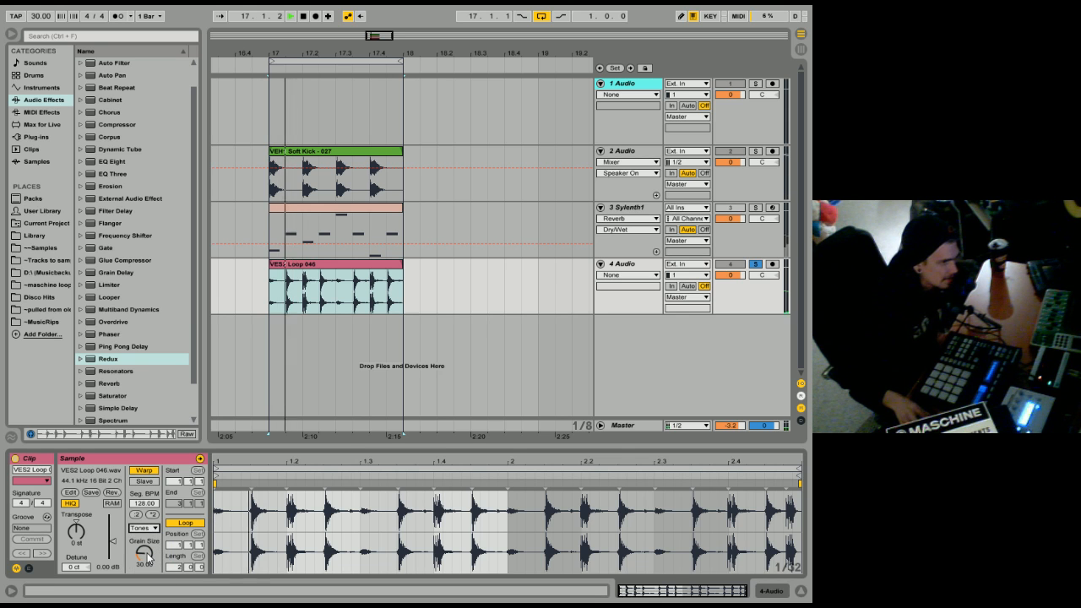
pyautogui.moveTo(148, 556); pyautogui.dragTo(148, 524)
pyautogui.press('space')
pyautogui.click(149, 528)
pyautogui.click(149, 546)
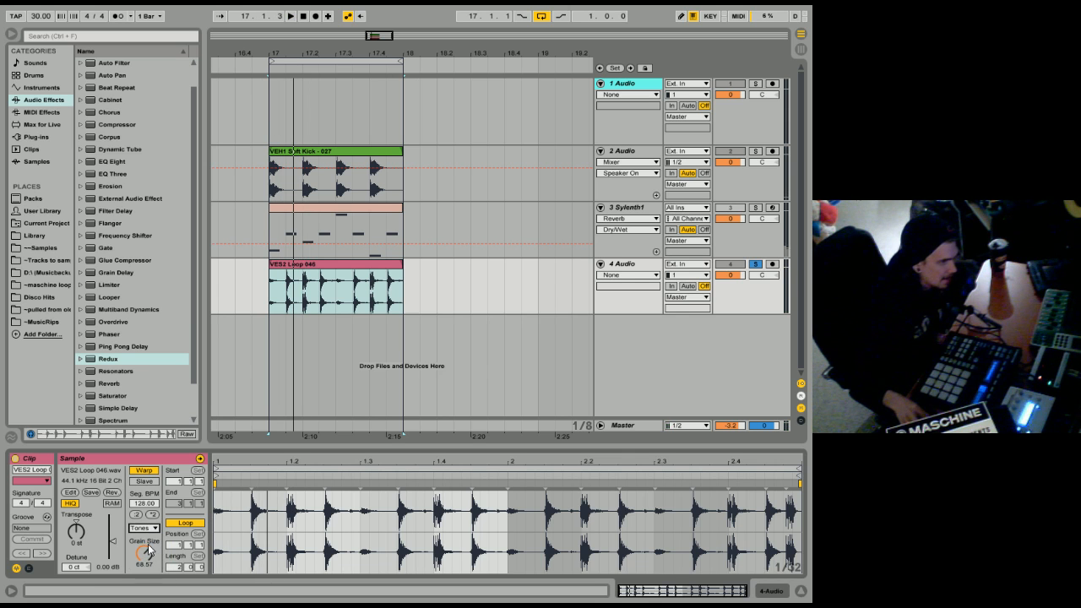
# Set the drum loop's warp mode back to Beats and audition it at 30 BPM.
pyautogui.click(149, 528)
pyautogui.click(149, 539)
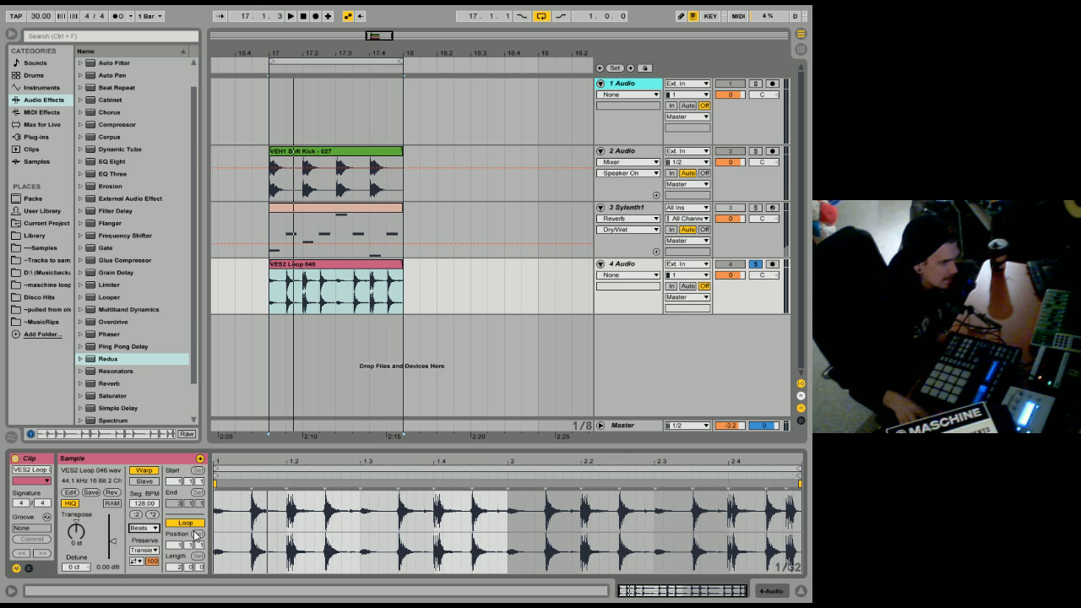
pyautogui.press('space')
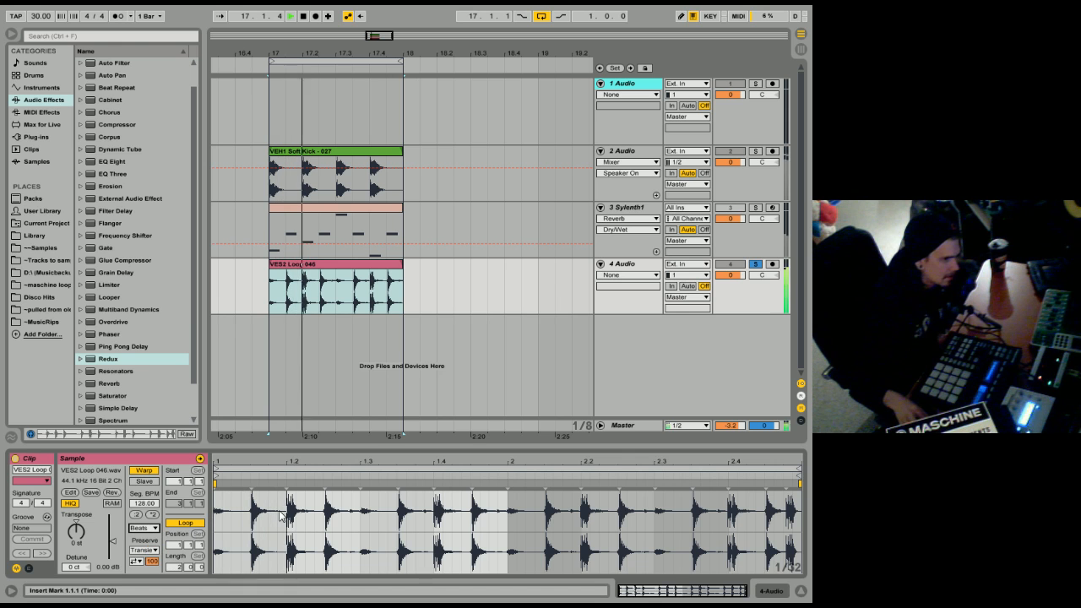
pyautogui.press('space')
# Return the project tempo to its default and set it to 128 BPM.
pyautogui.rightClick(35, 15)
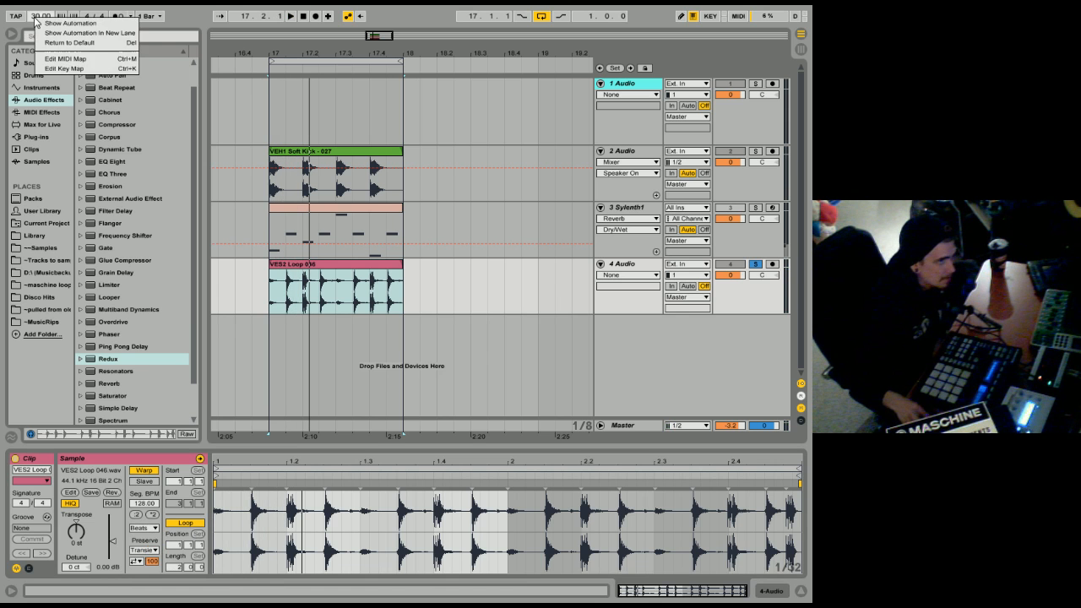
pyautogui.click(71, 43)
pyautogui.moveTo(38, 16); pyautogui.dragTo(38, 8)
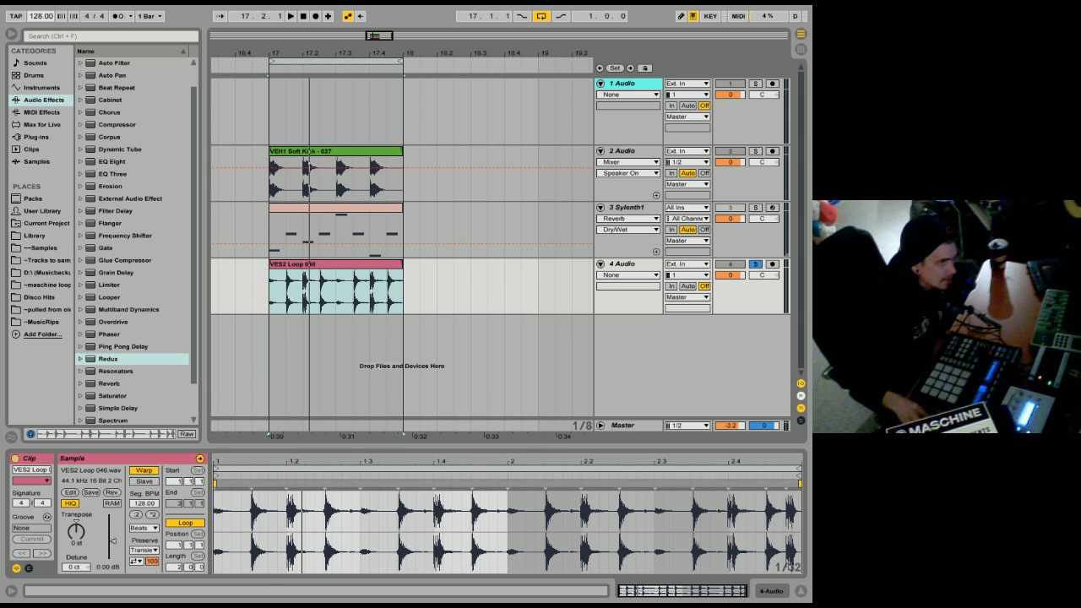
# Display the device chain of the Sylenth1 track.
pyautogui.click(752, 243)
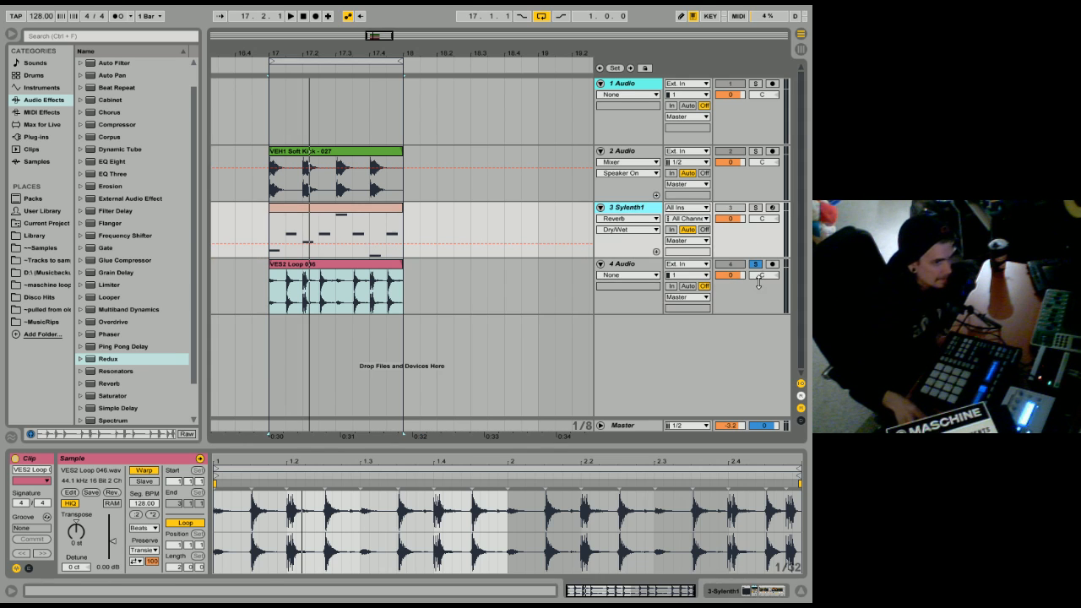
pyautogui.click(758, 594)
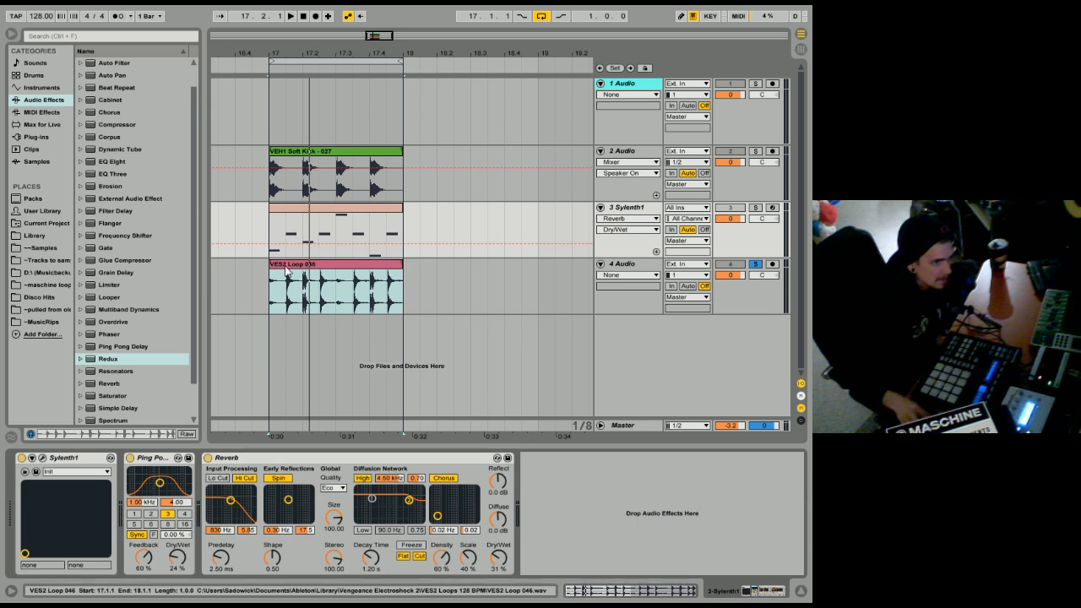
# Open the sample settings of the VES2 Loop 046 clip and switch its Loop option off and back on.
pyautogui.click(355, 264)
pyautogui.click(673, 588)
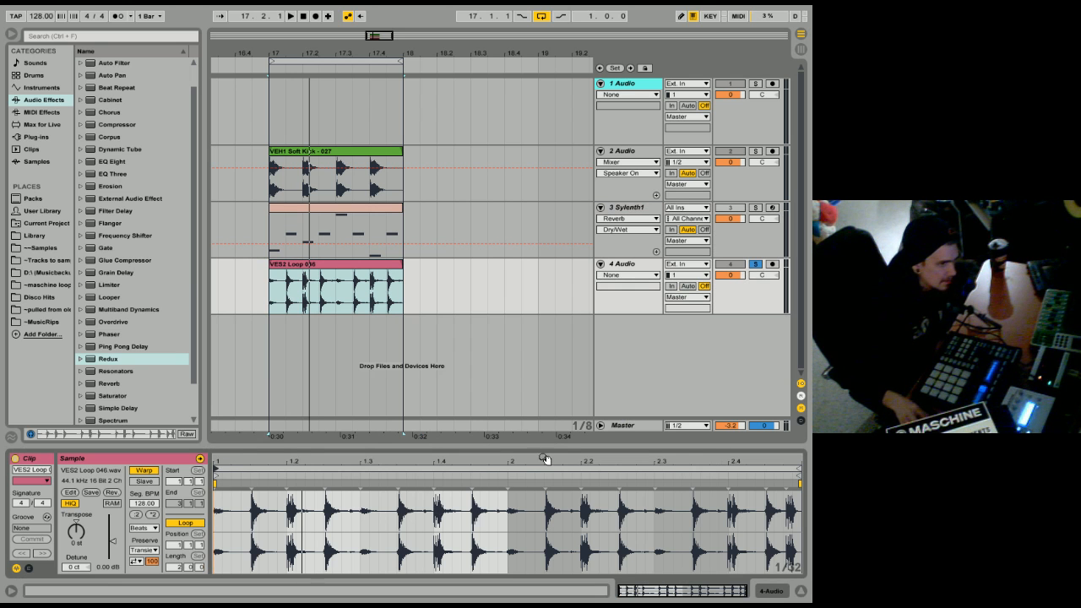
pyautogui.click(191, 523)
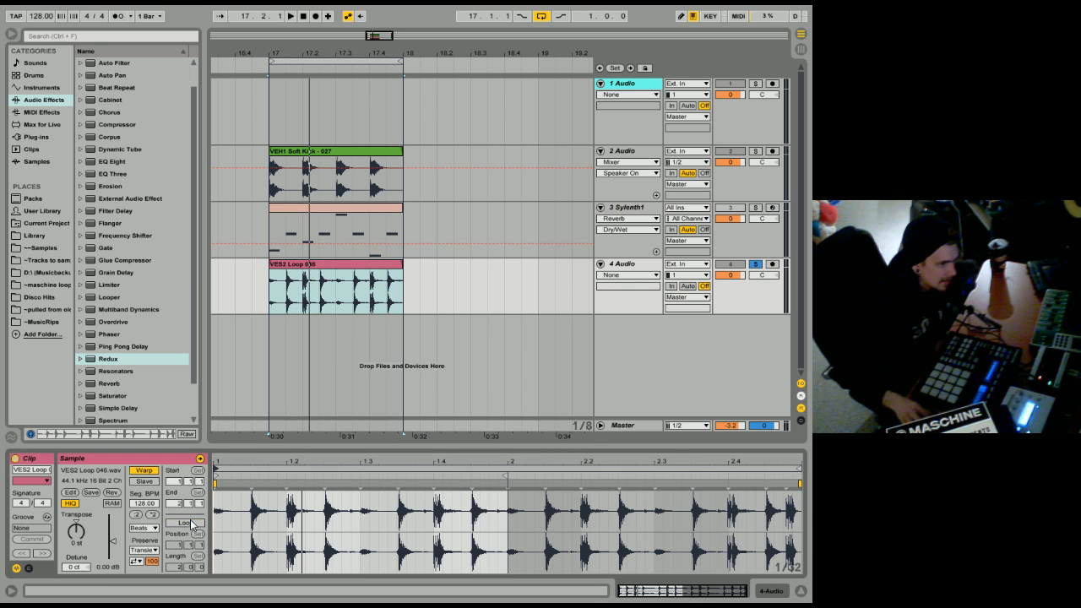
pyautogui.click(188, 523)
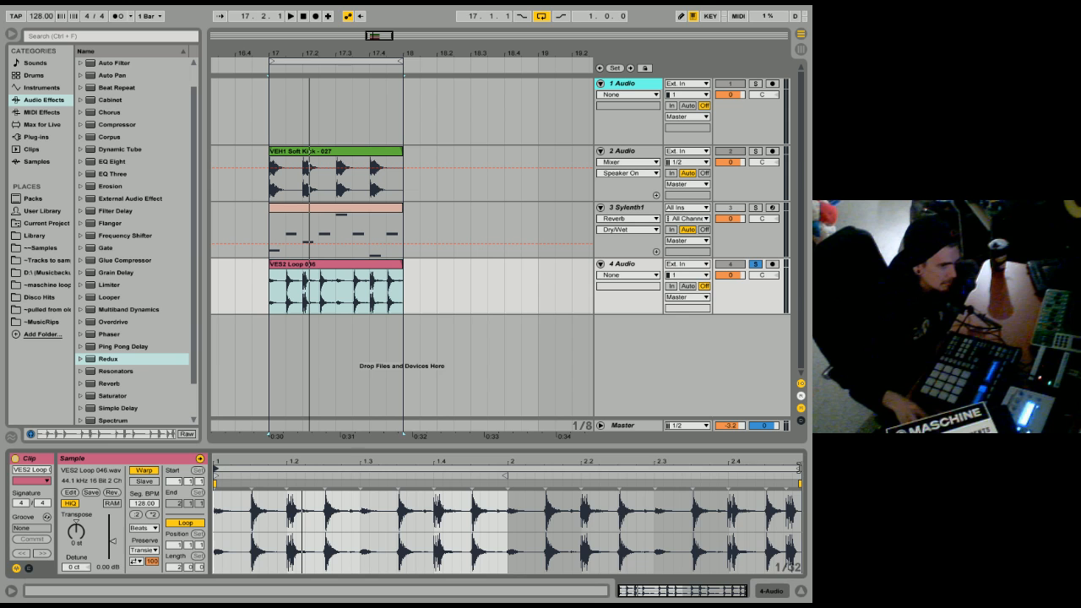
# Shorten the loop of the VES2 Loop 046 clip to one bar.
pyautogui.moveTo(799, 470); pyautogui.dragTo(506, 472)
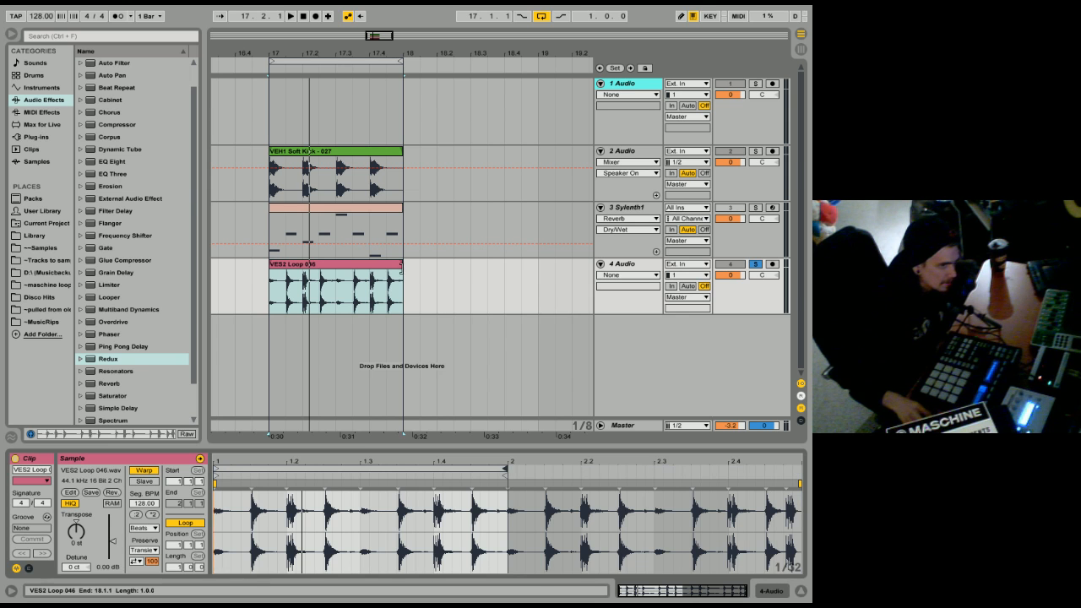
pyautogui.moveTo(402, 269)
pyautogui.mouseDown()
pyautogui.moveTo(448, 269)
pyautogui.moveTo(403, 264)
pyautogui.mouseUp()
# Try a loop end of 2.4.2 on VES2 Loop 046, test-extending the clip to bar 19, and restore the one-bar loop.
pyautogui.moveTo(506, 469); pyautogui.dragTo(746, 468)
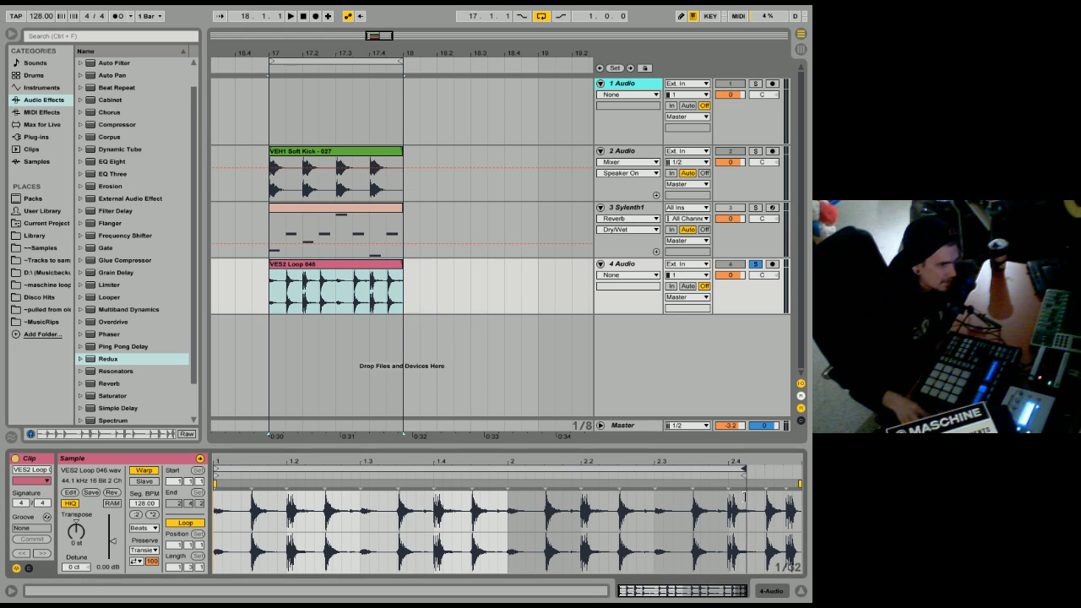
pyautogui.moveTo(404, 265); pyautogui.dragTo(540, 267)
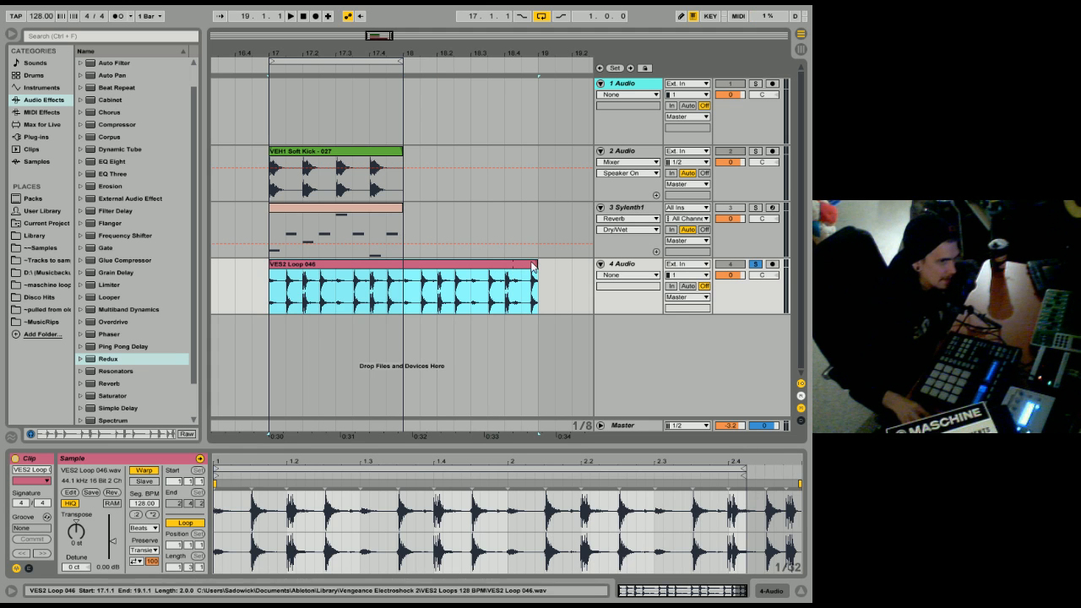
pyautogui.moveTo(534, 262); pyautogui.dragTo(403, 254)
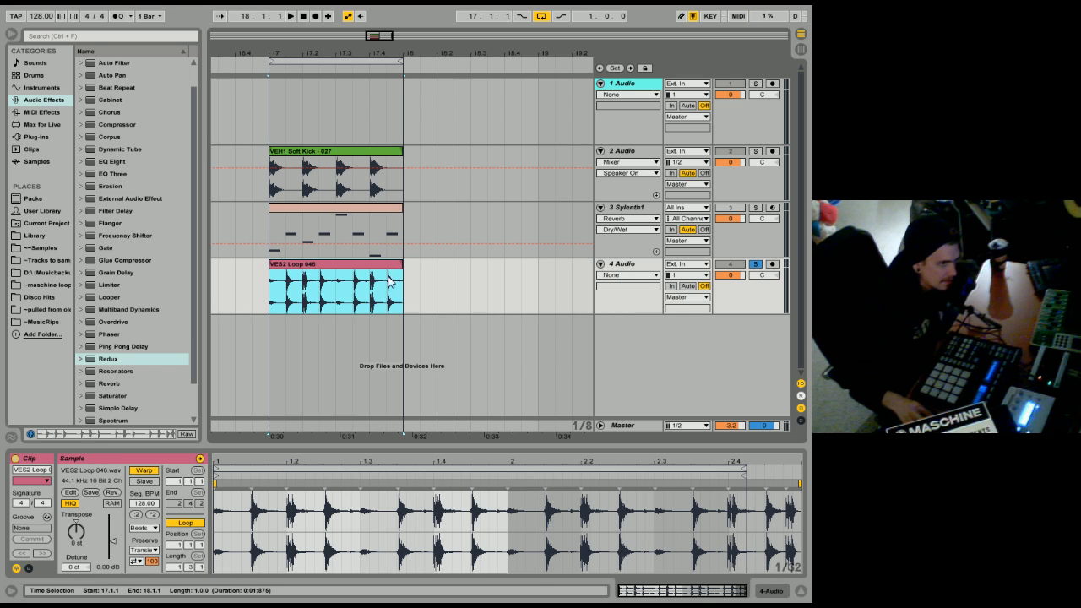
pyautogui.moveTo(411, 268); pyautogui.dragTo(422, 267)
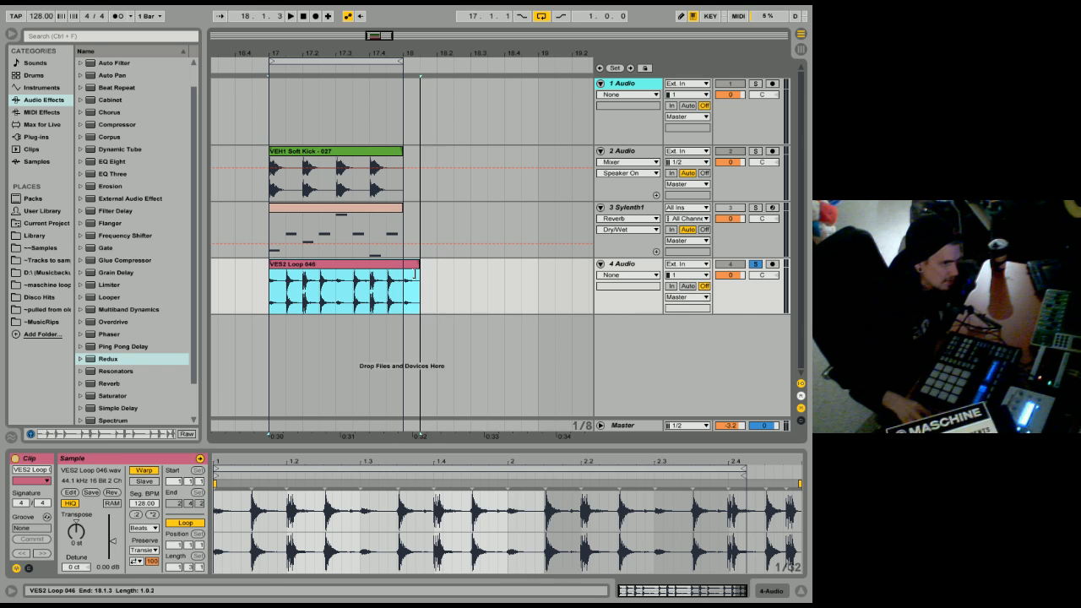
pyautogui.hotkey('ctrl', 'z')
pyautogui.moveTo(742, 465)
pyautogui.mouseDown()
pyautogui.moveTo(578, 466)
pyautogui.moveTo(507, 480)
pyautogui.mouseUp()
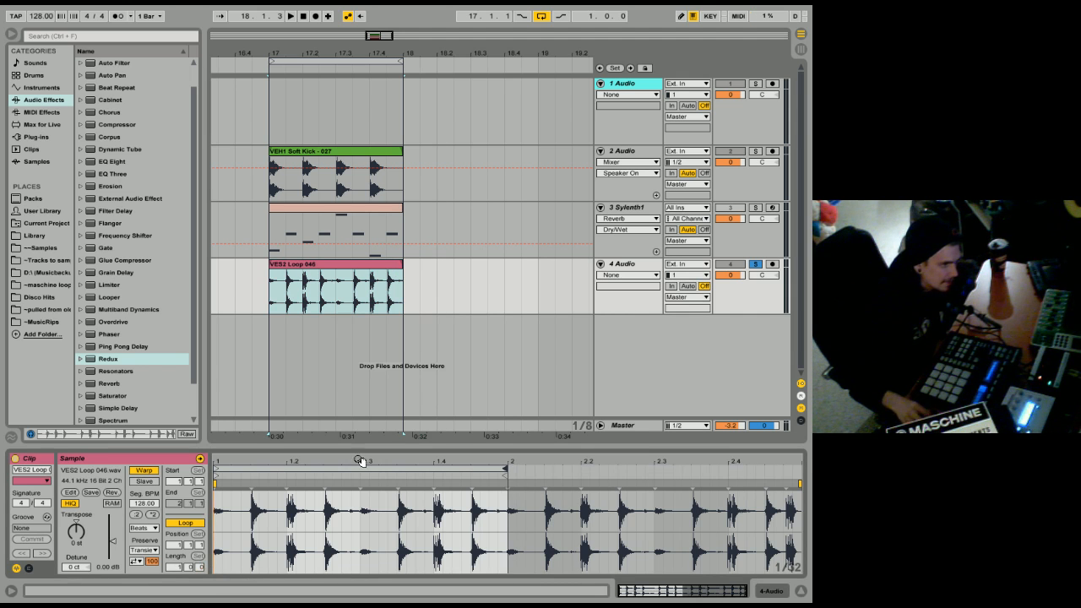
# Extend the VES2 Loop 046 clip so it repeats until about bar 23.
pyautogui.click(298, 309)
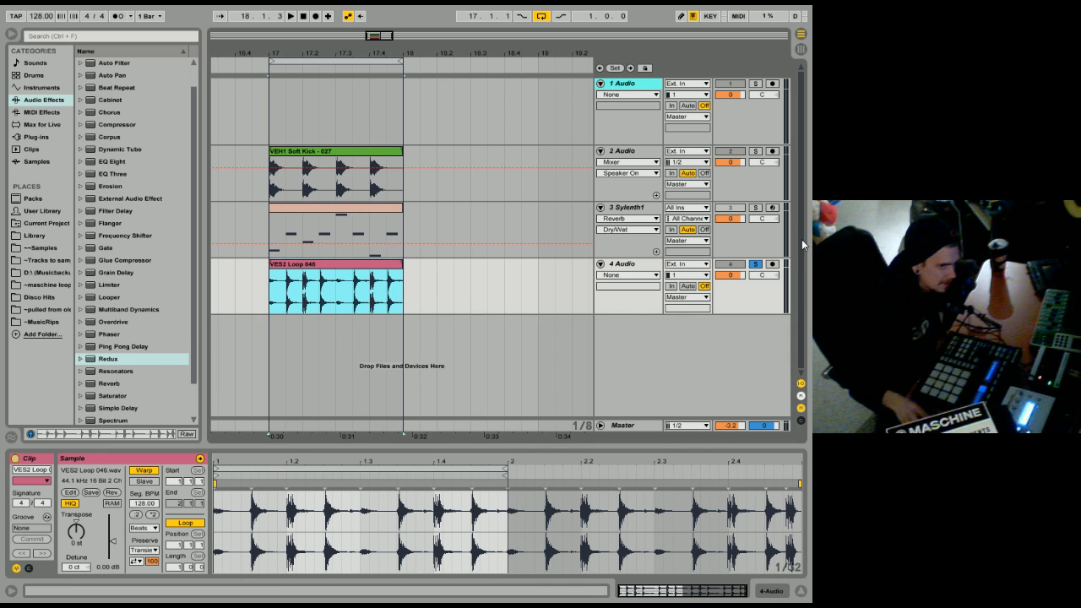
pyautogui.click(338, 266)
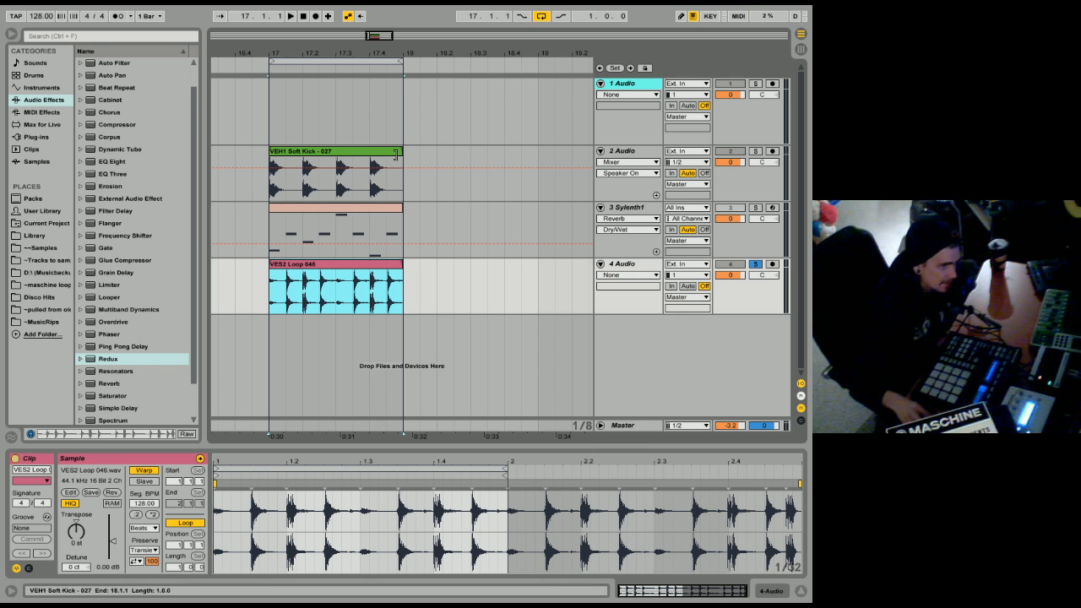
pyautogui.moveTo(403, 267); pyautogui.dragTo(530, 271)
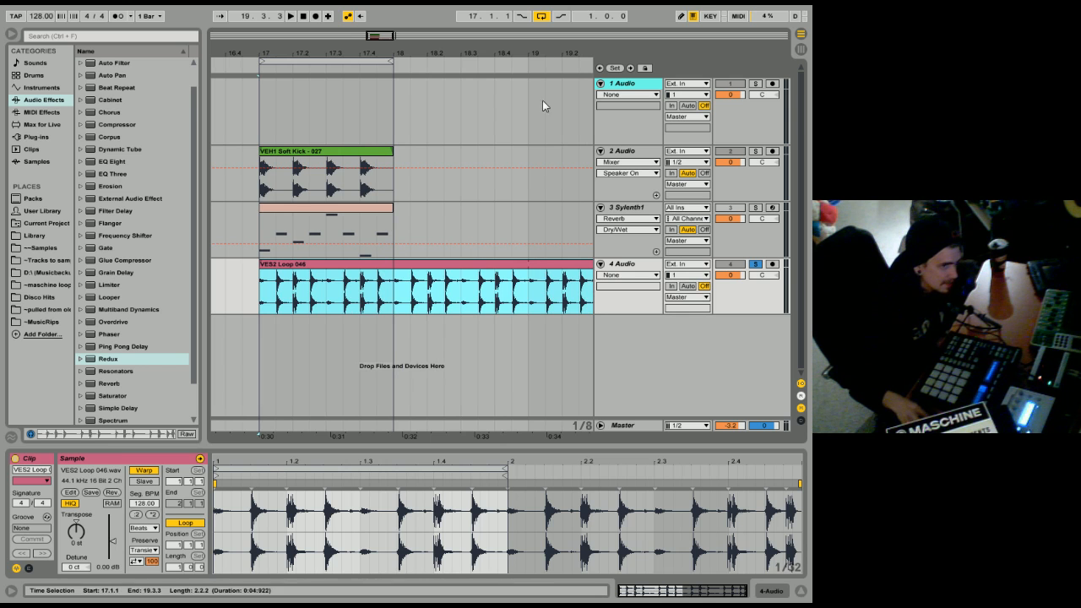
pyautogui.moveTo(541, 53); pyautogui.dragTo(277, 38)
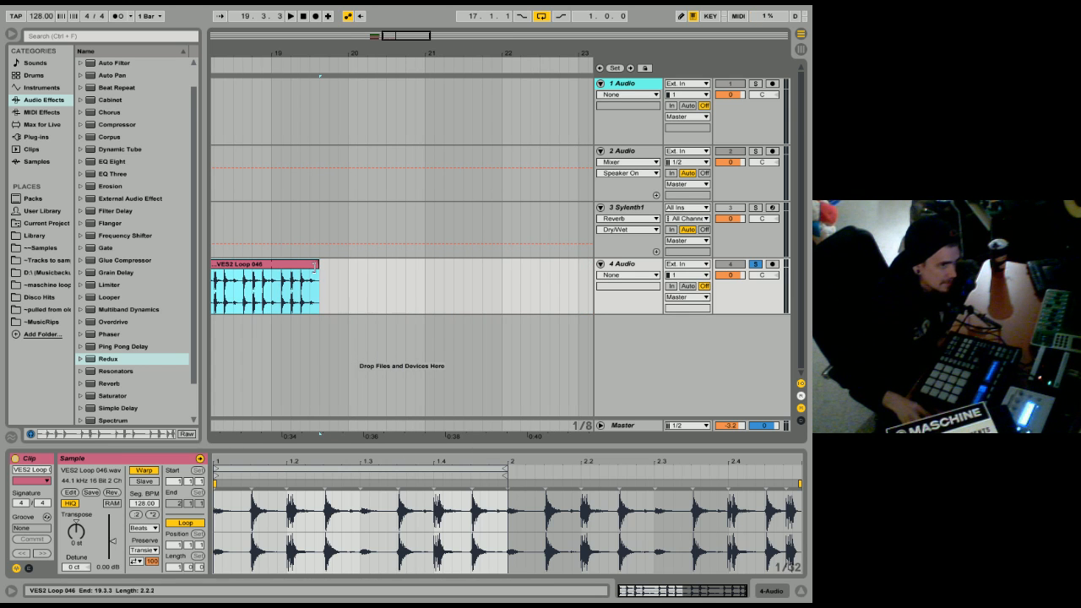
pyautogui.moveTo(315, 267); pyautogui.dragTo(565, 267)
# Audition the extended drum loop from bar 19 and trim the clip back to end at bar 18.
pyautogui.moveTo(431, 56); pyautogui.dragTo(431, 19)
pyautogui.click(401, 296)
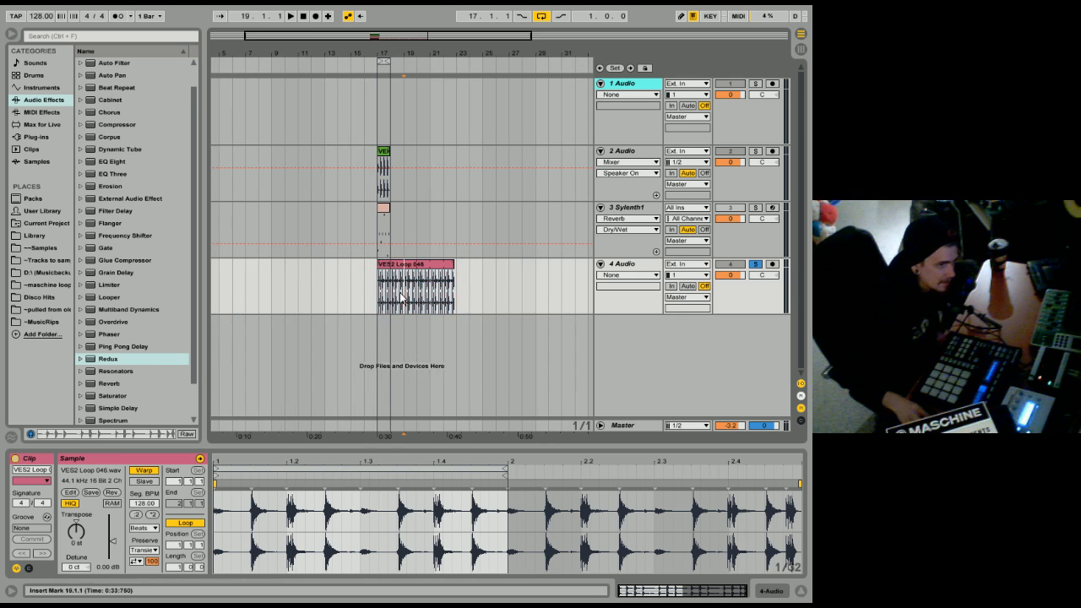
pyautogui.press('space')
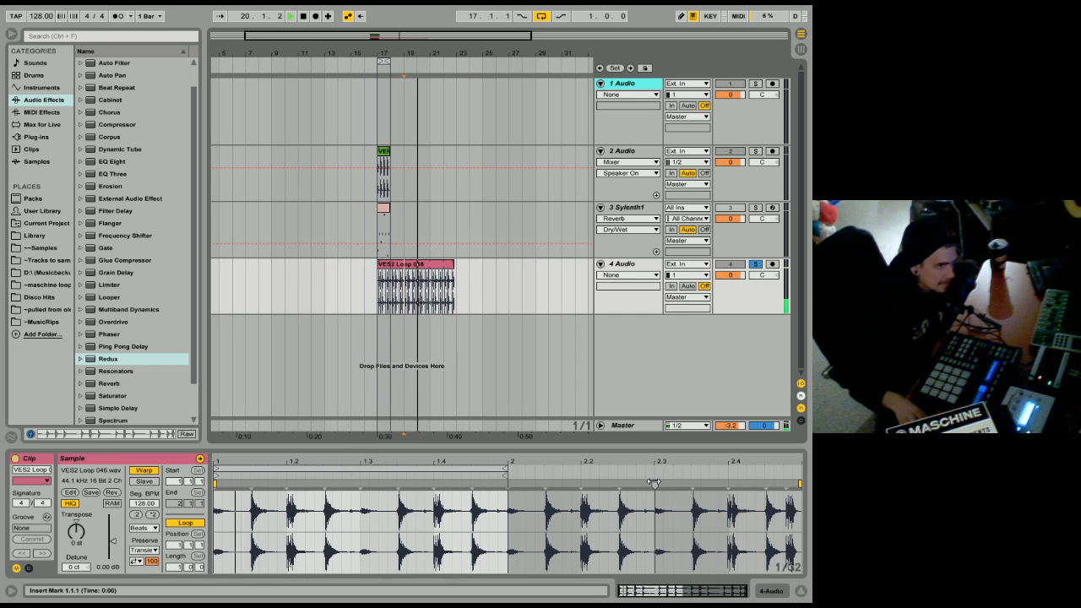
pyautogui.press('space')
pyautogui.moveTo(453, 273); pyautogui.dragTo(393, 273)
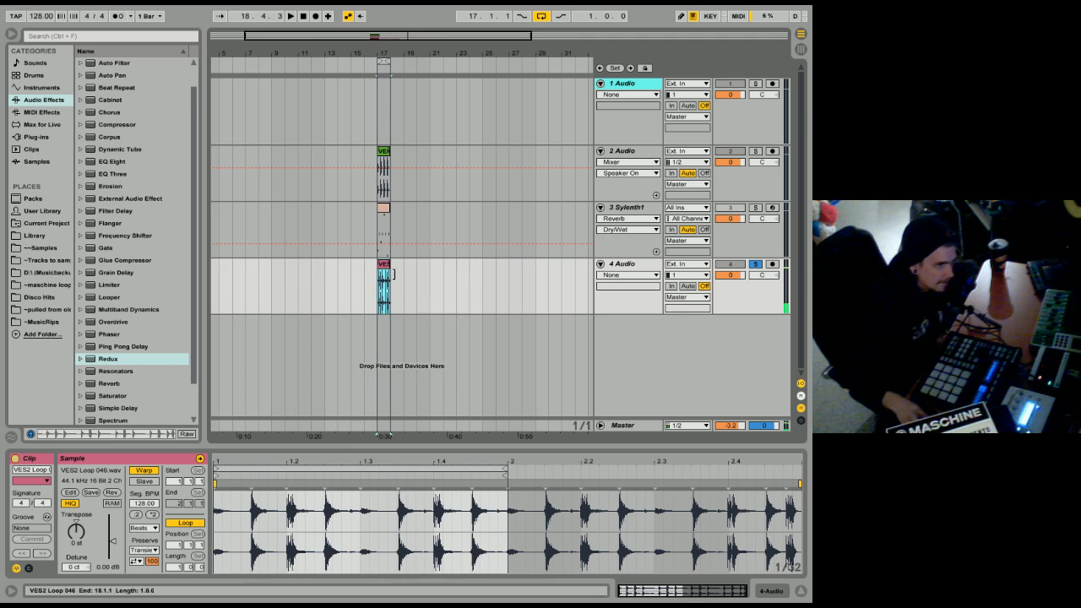
# Enable looping on the VEH1 Soft Kick clip and extend it to bar 21.
pyautogui.moveTo(397, 52); pyautogui.dragTo(391, 131)
pyautogui.click(365, 153)
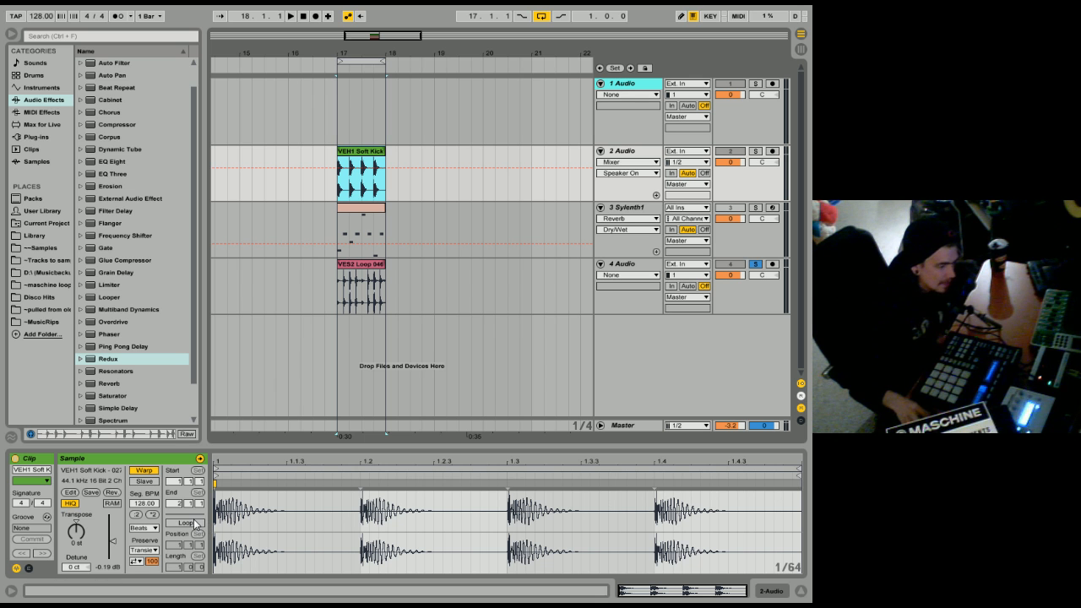
pyautogui.click(195, 523)
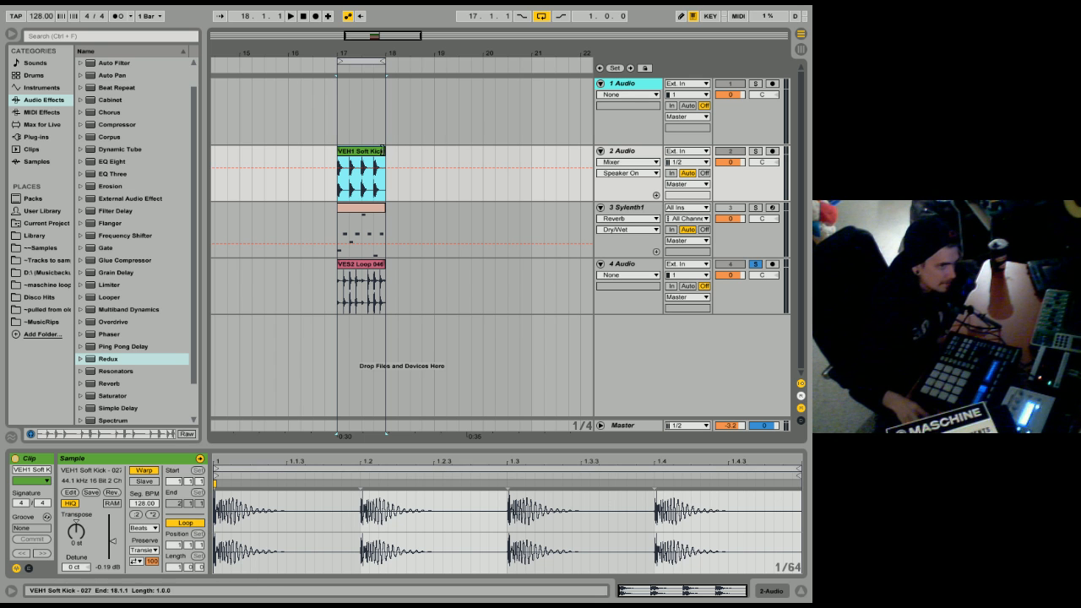
pyautogui.moveTo(384, 150); pyautogui.dragTo(532, 150)
# Extend the Sylenth1 MIDI clip and the VES2 Loop 046 clip to bar 21.
pyautogui.click(369, 208)
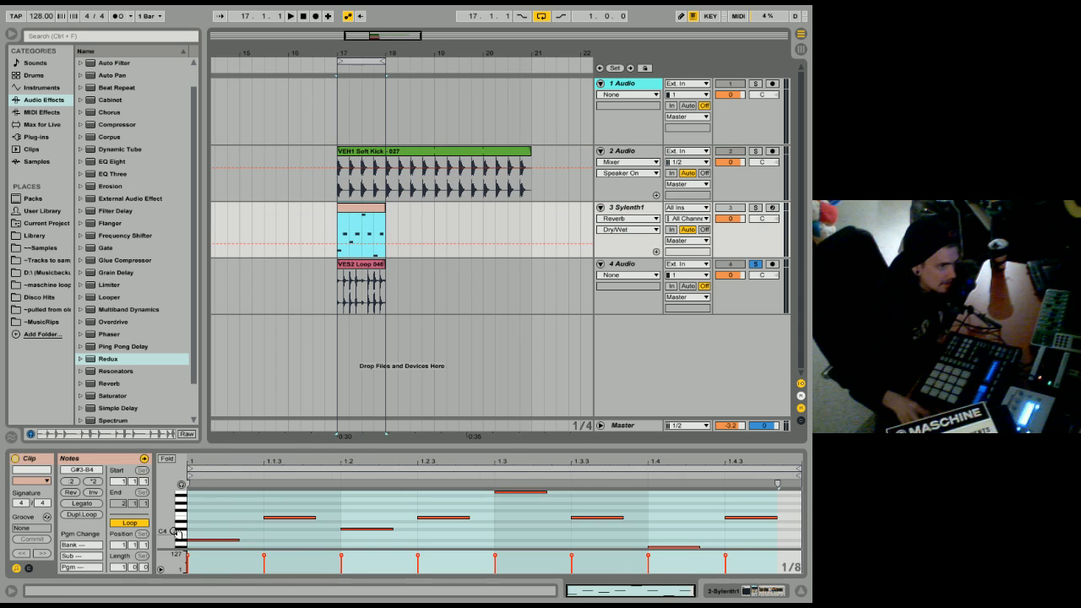
pyautogui.click(800, 469)
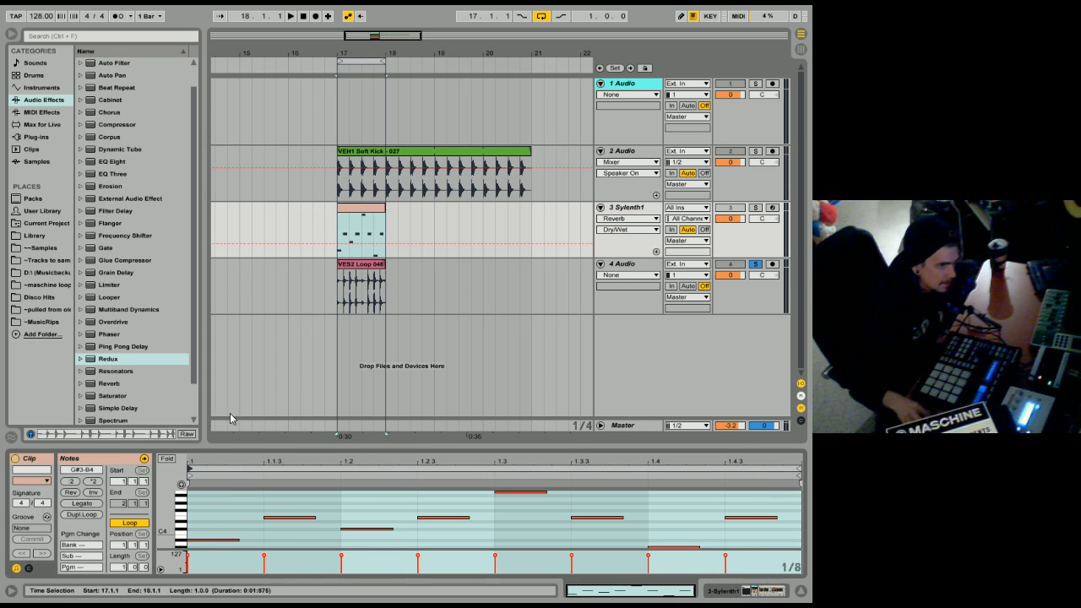
pyautogui.moveTo(385, 222); pyautogui.dragTo(531, 228)
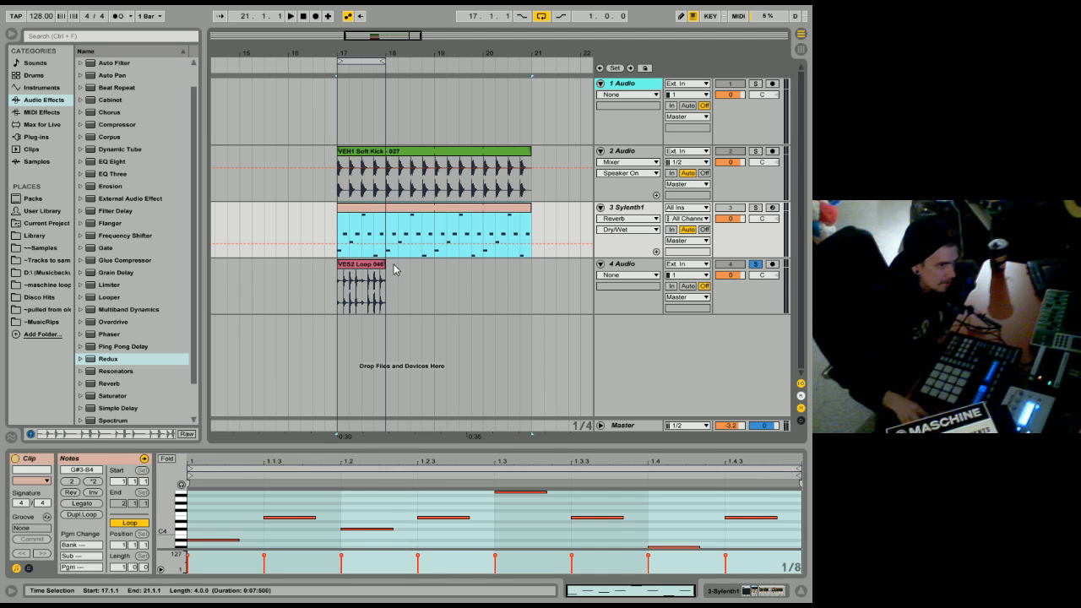
pyautogui.moveTo(385, 263); pyautogui.dragTo(533, 283)
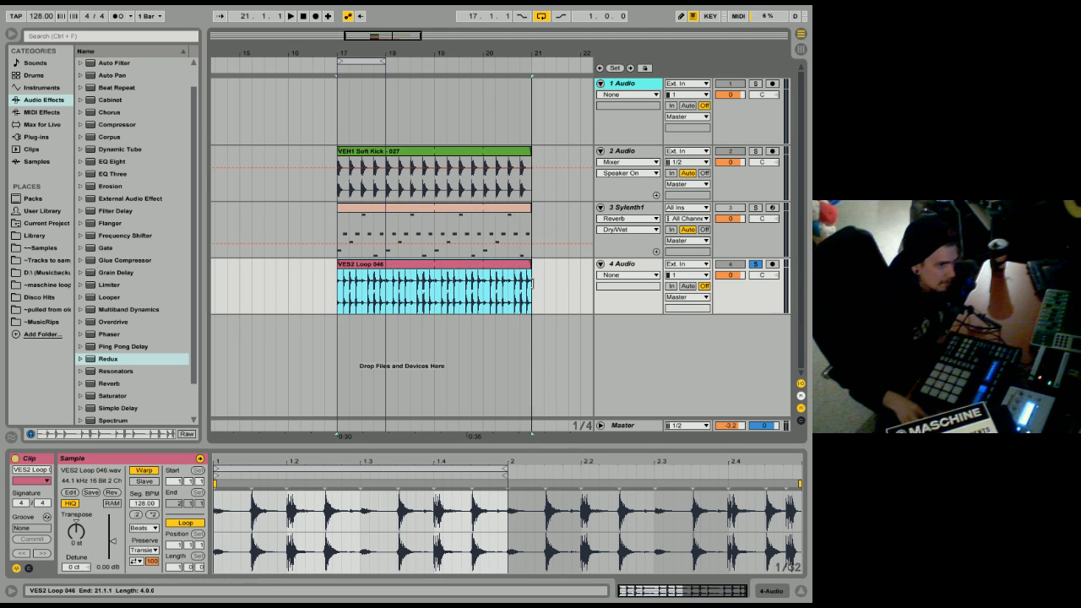
# Move every off-pitch note in the Sylenth1 clip to E4 so all eight notes share one pitch.
pyautogui.click(431, 208)
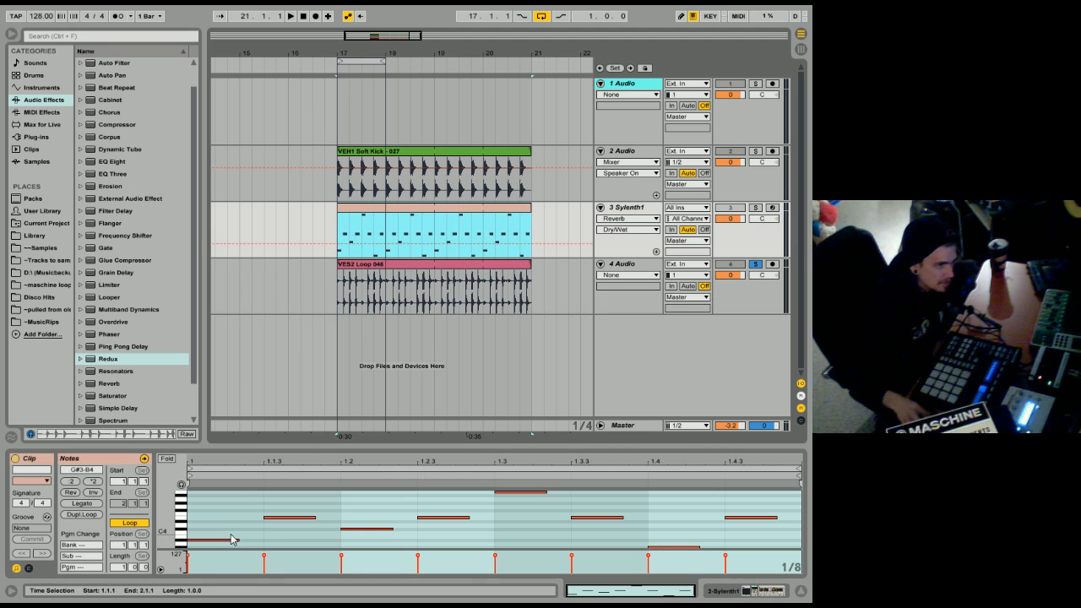
pyautogui.moveTo(229, 539); pyautogui.dragTo(226, 539)
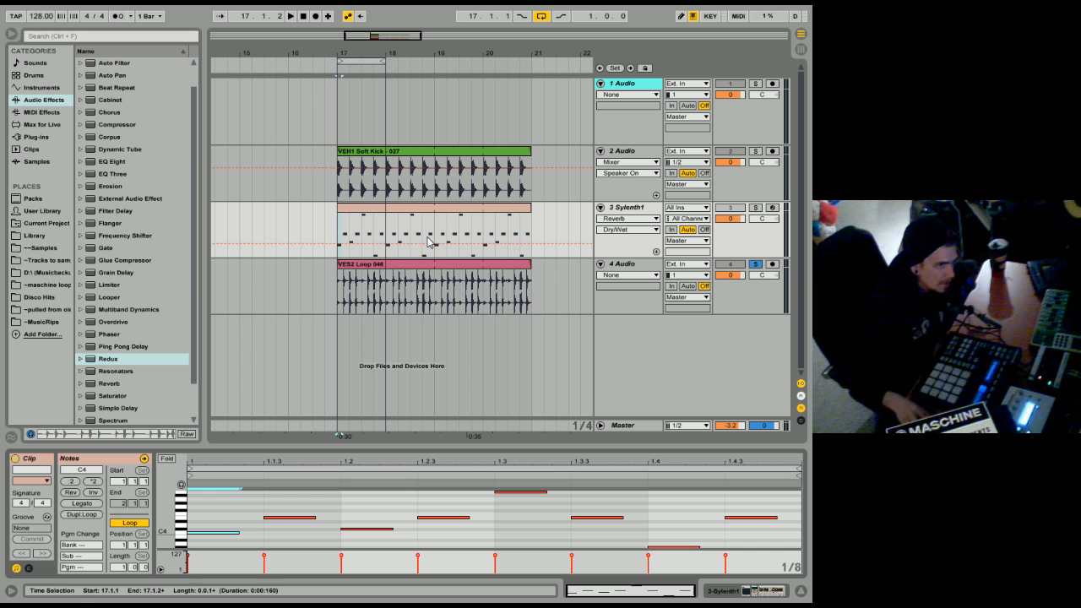
pyautogui.moveTo(211, 534); pyautogui.dragTo(212, 524)
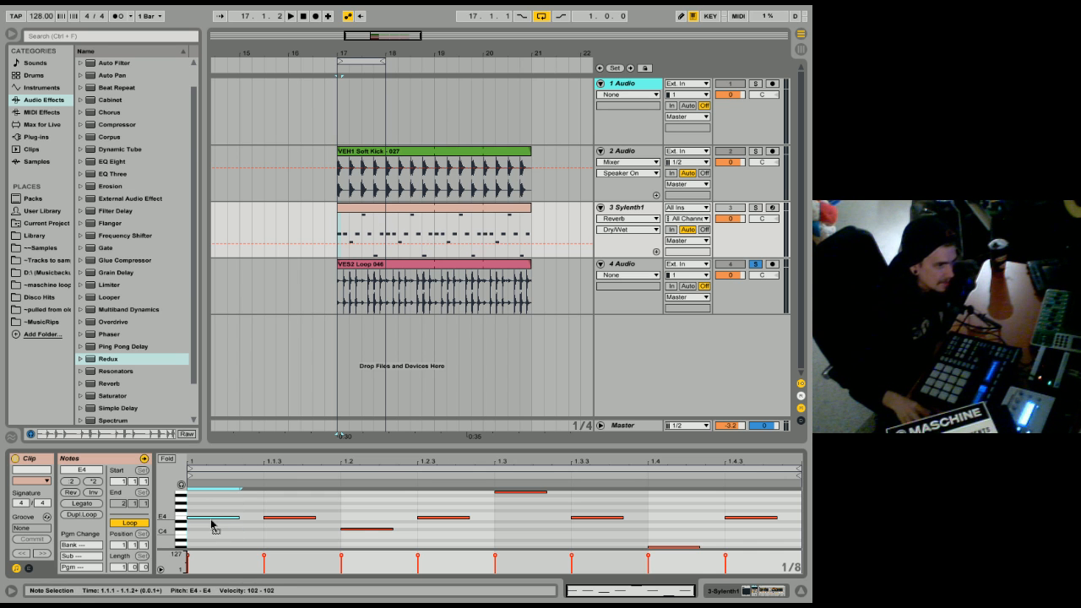
pyautogui.moveTo(367, 528); pyautogui.dragTo(367, 518)
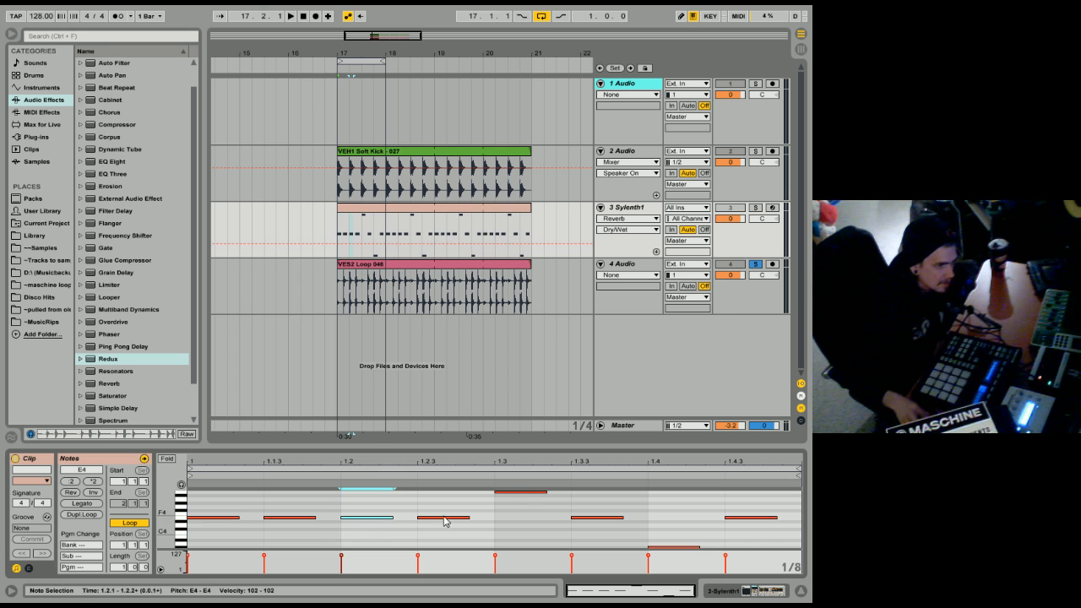
pyautogui.moveTo(517, 491); pyautogui.dragTo(514, 520)
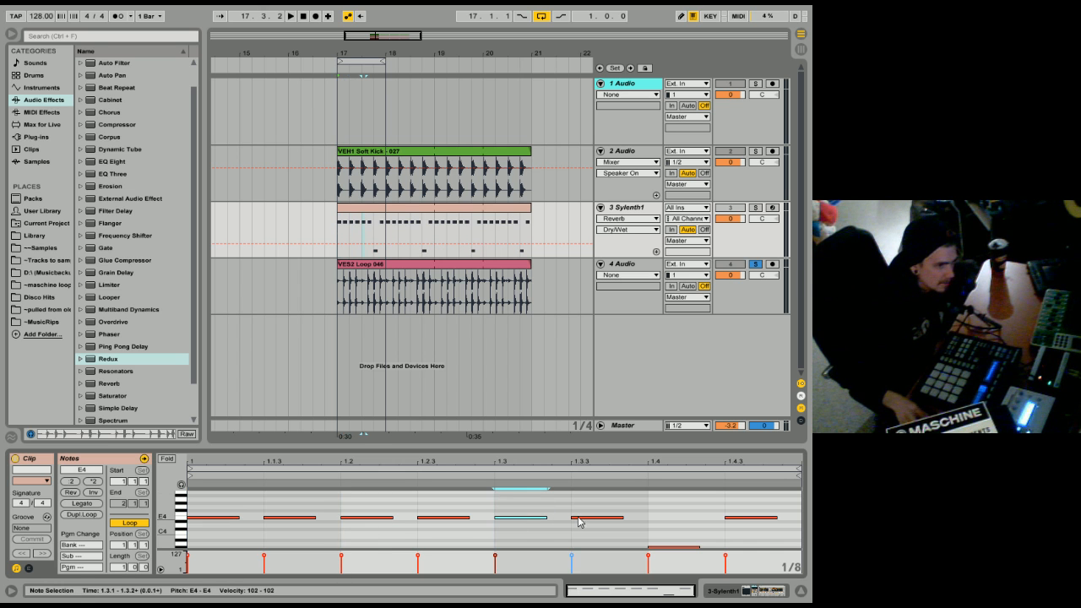
pyautogui.click(685, 549)
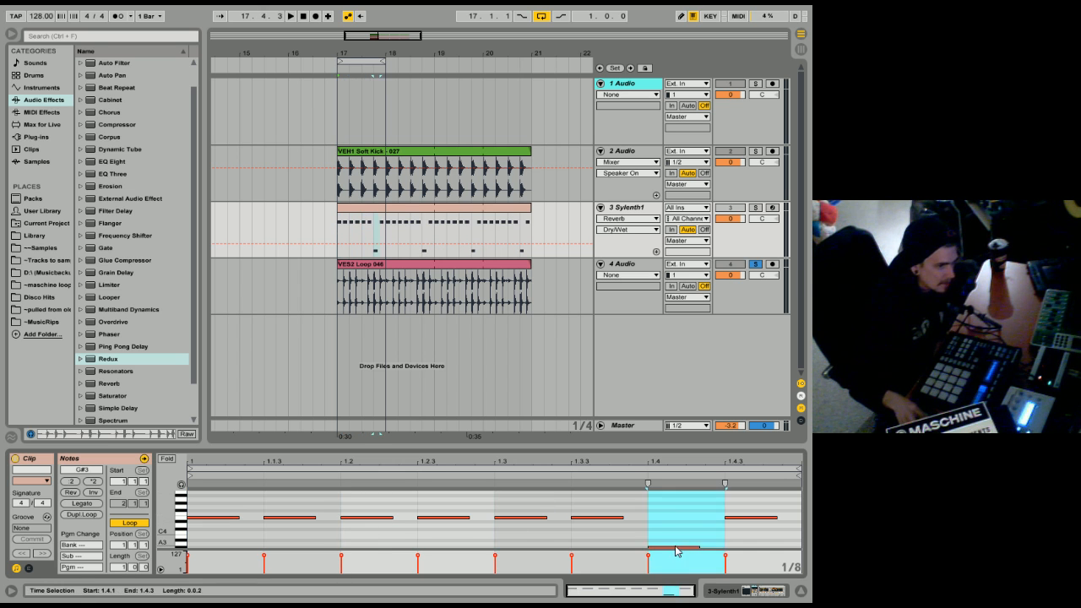
pyautogui.moveTo(674, 549); pyautogui.dragTo(674, 517)
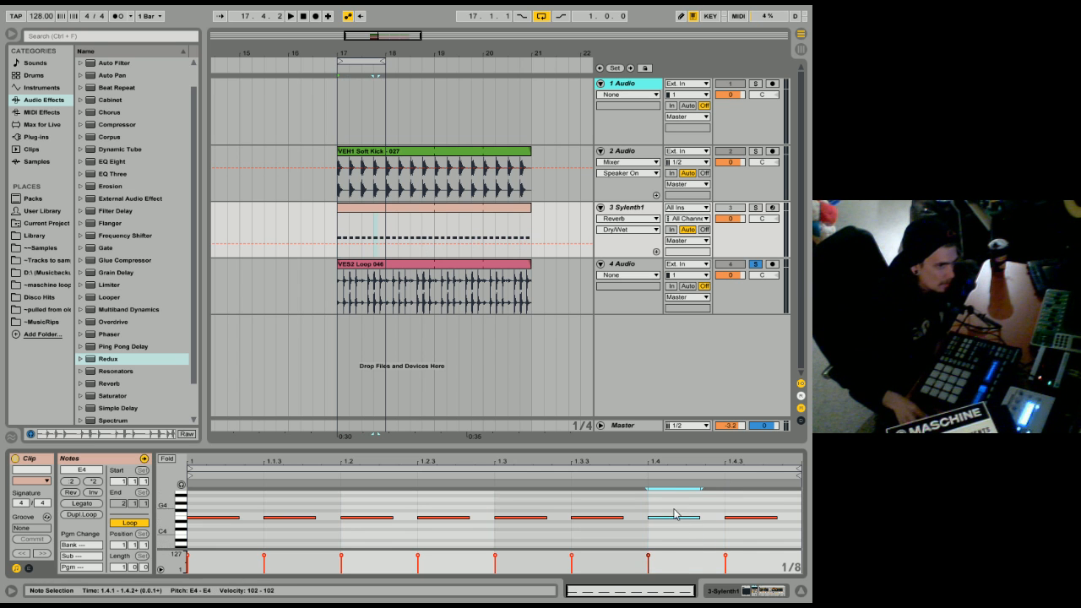
# Solo the Sylenth1 track and play its one-note pattern.
pyautogui.click(383, 212)
pyautogui.click(756, 208)
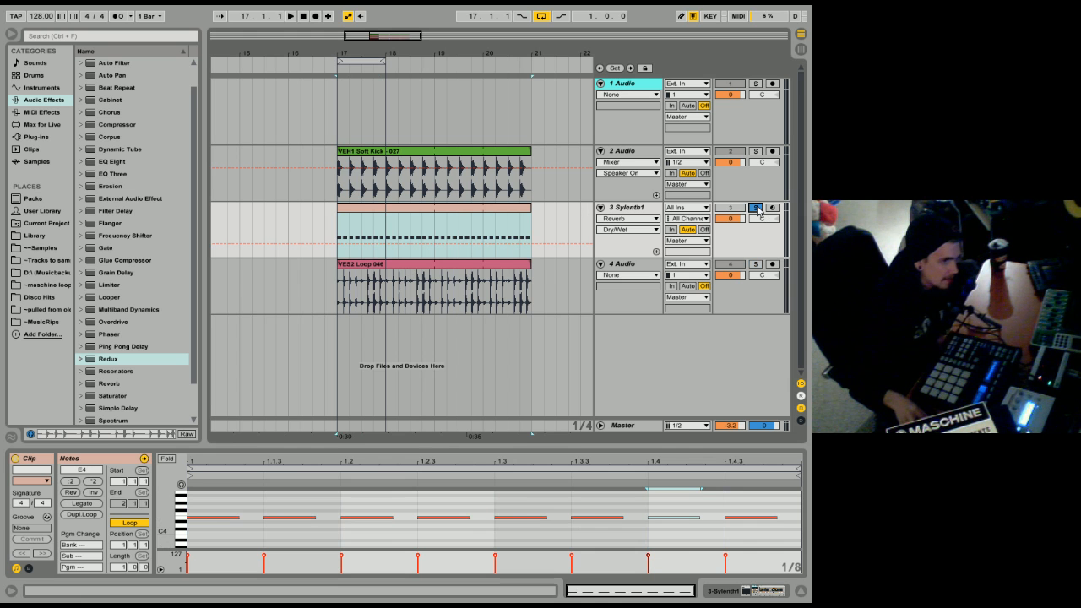
pyautogui.press('space')
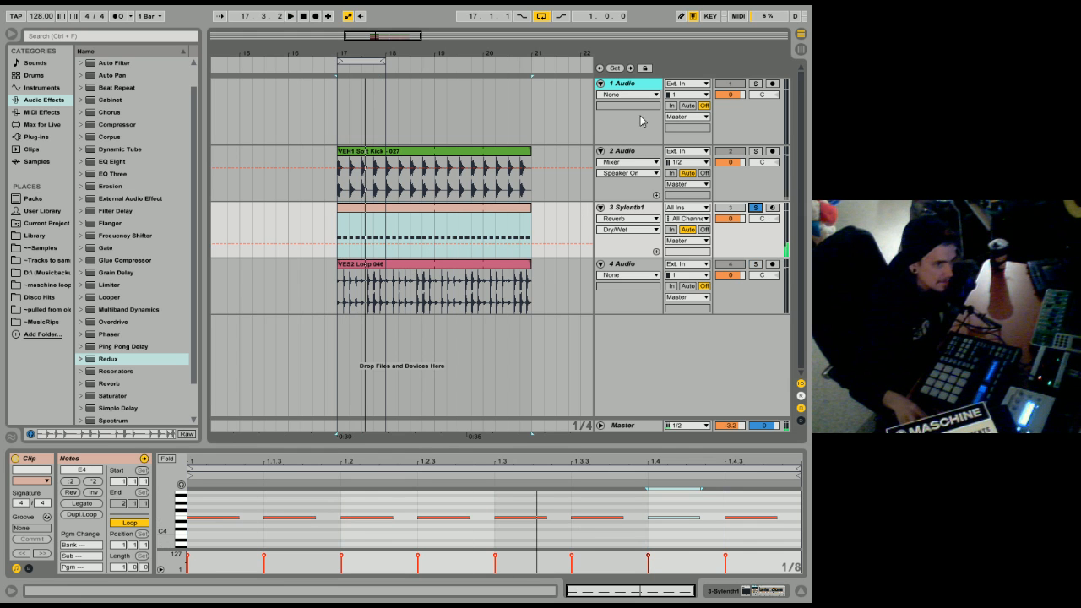
# Insert the Pitch MIDI effect before Sylenth1 in the track's device chain.
pyautogui.click(770, 592)
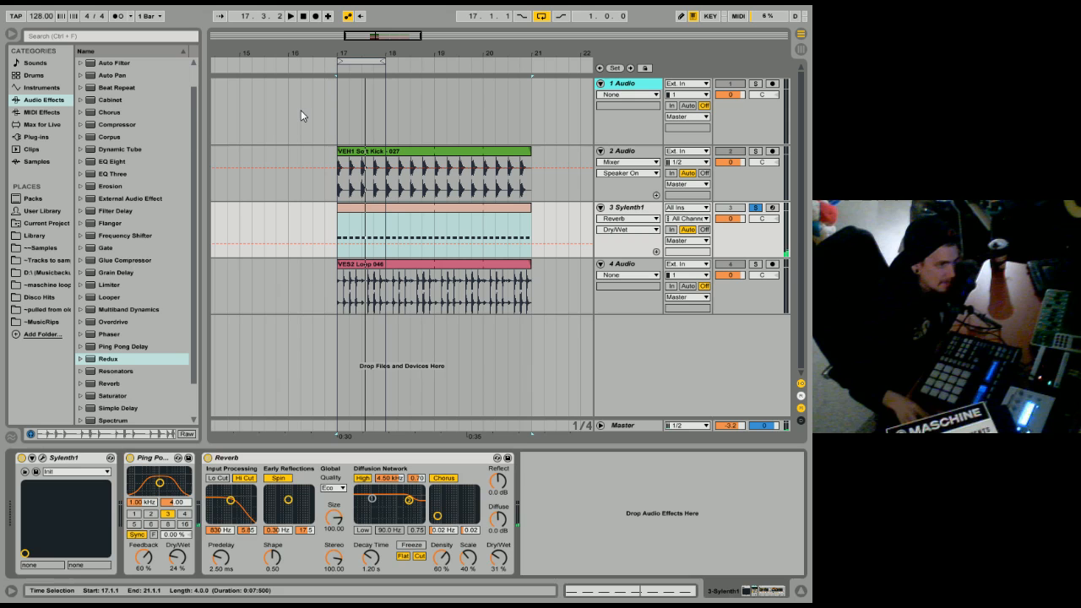
pyautogui.click(22, 114)
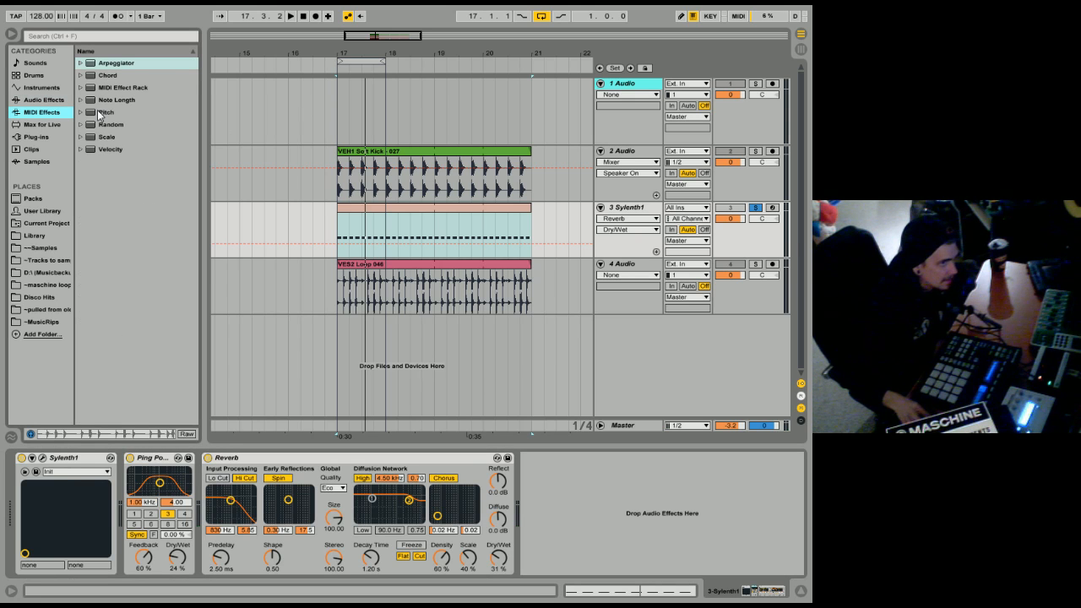
pyautogui.moveTo(100, 114); pyautogui.dragTo(60, 479)
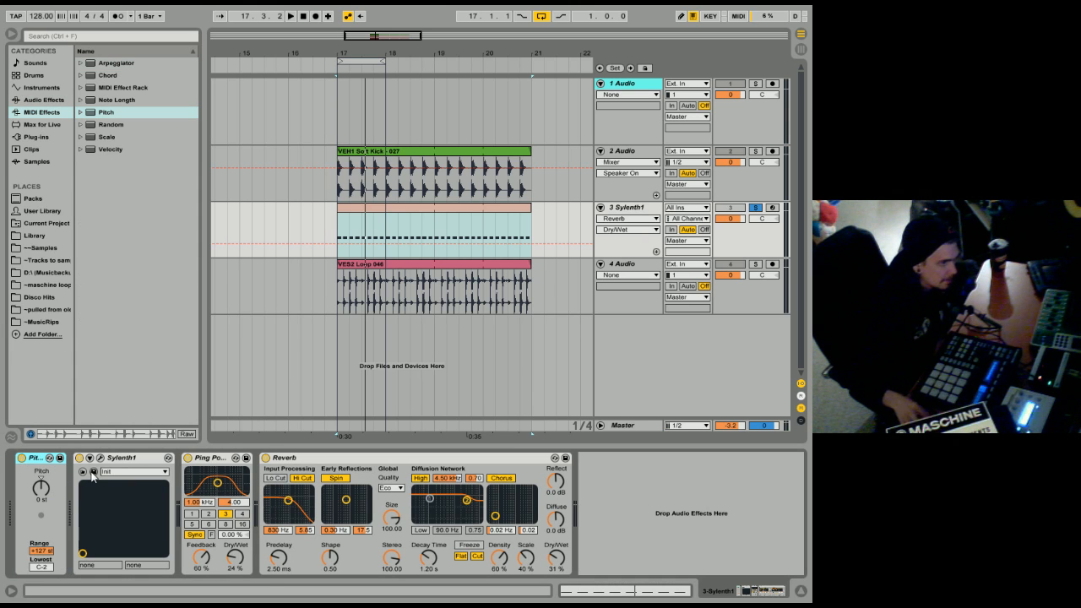
# Sweep the Pitch device during playback to -12 st, +13 st and -34 st.
pyautogui.click(47, 492)
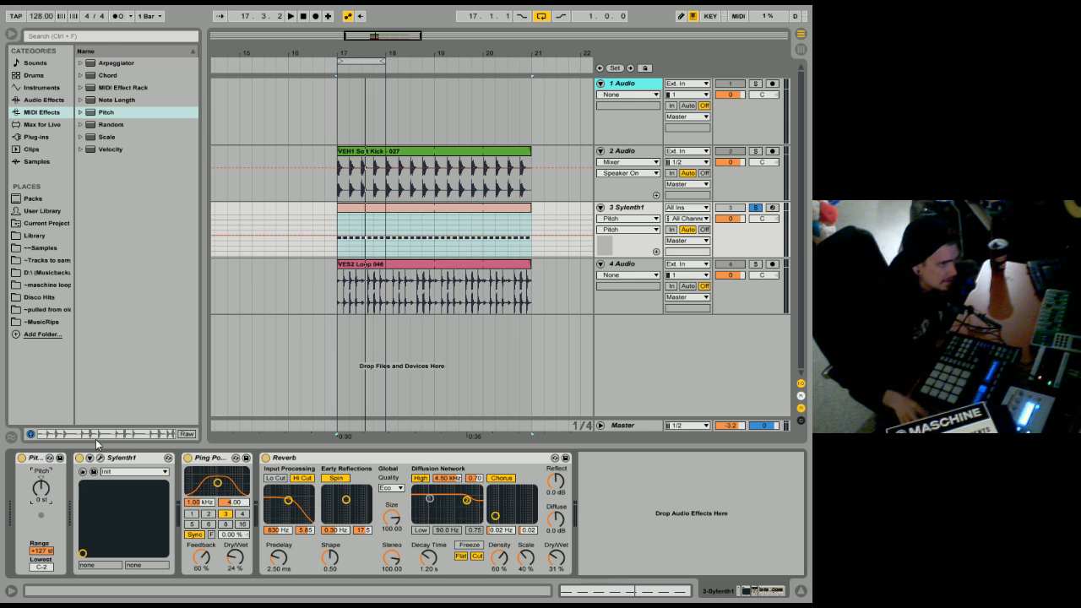
pyautogui.moveTo(41, 490); pyautogui.dragTo(41, 549)
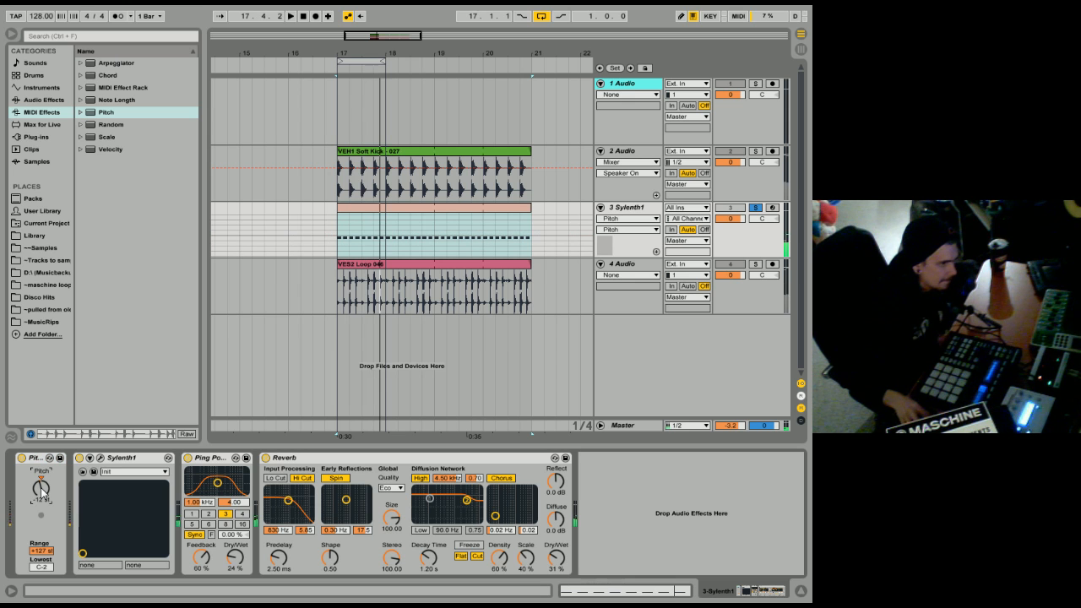
pyautogui.moveTo(41, 490); pyautogui.dragTo(41, 384)
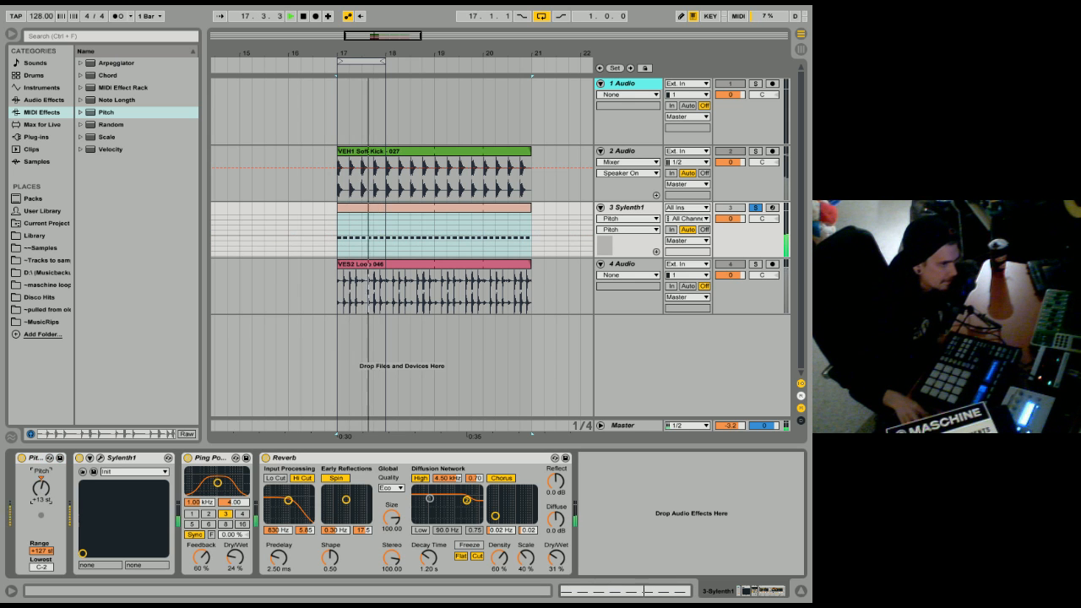
pyautogui.moveTo(41, 490); pyautogui.dragTo(41, 592)
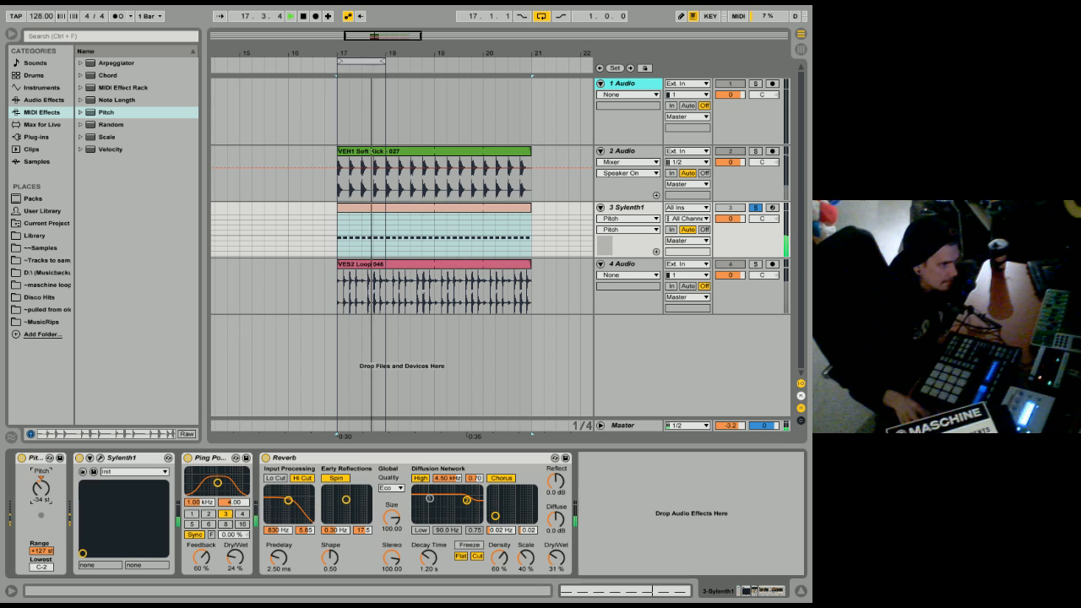
# Replace the Pitch device with an Arpeggiator ahead of Sylenth1 and play the one-note pattern through it.
pyautogui.rightClick(40, 463)
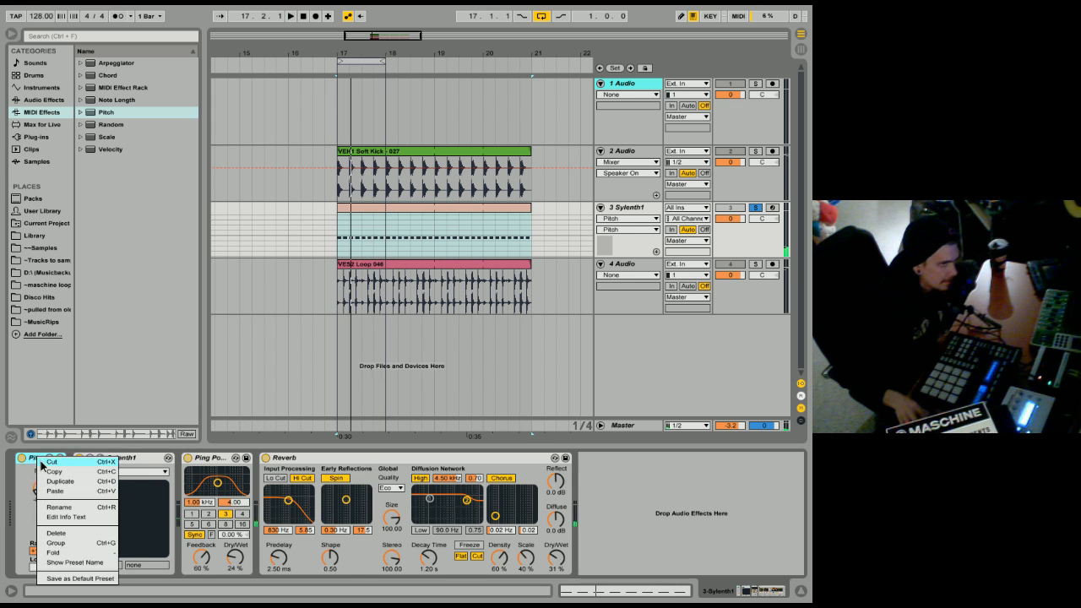
pyautogui.click(42, 463)
pyautogui.moveTo(108, 63); pyautogui.dragTo(67, 535)
pyautogui.press('space')
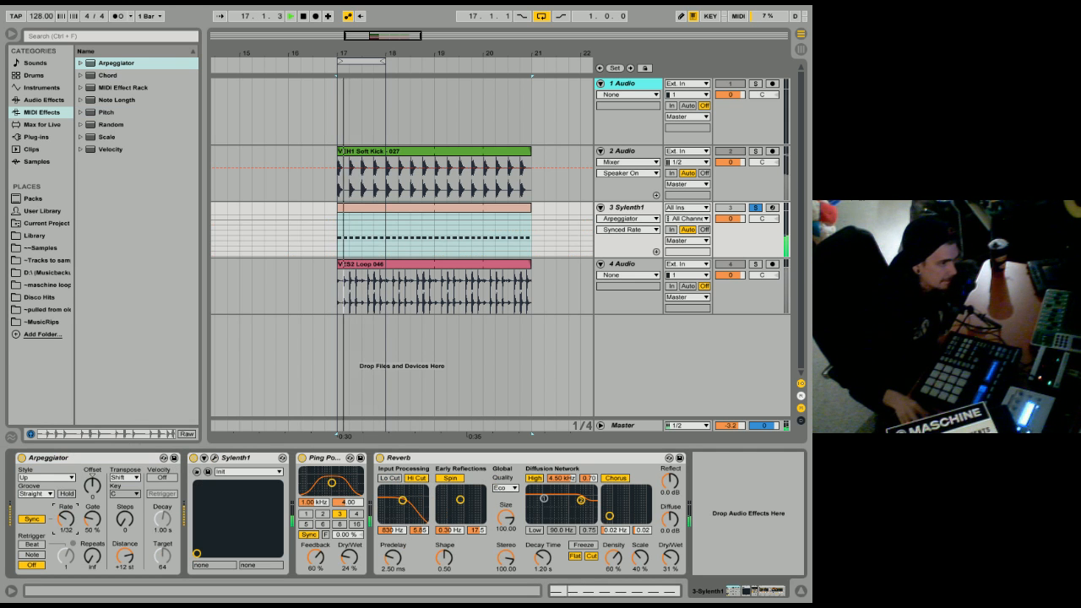
pyautogui.click(125, 521)
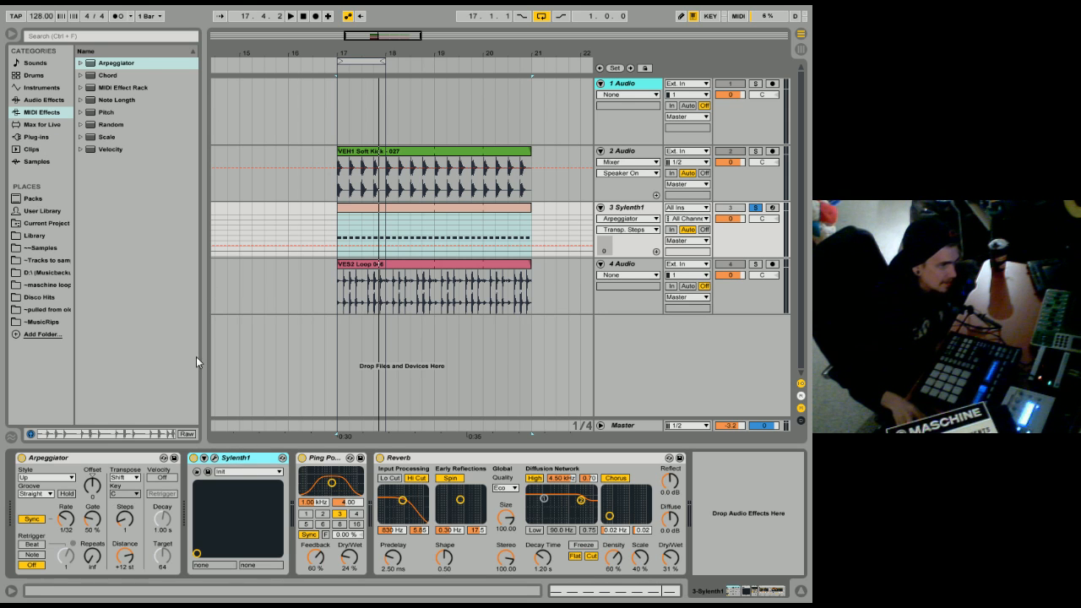
# Insert the FabFilter Volcano 2 plug-in between Sylenth1 and the Ping Pong Delay, and play the pattern through it.
pyautogui.click(32, 139)
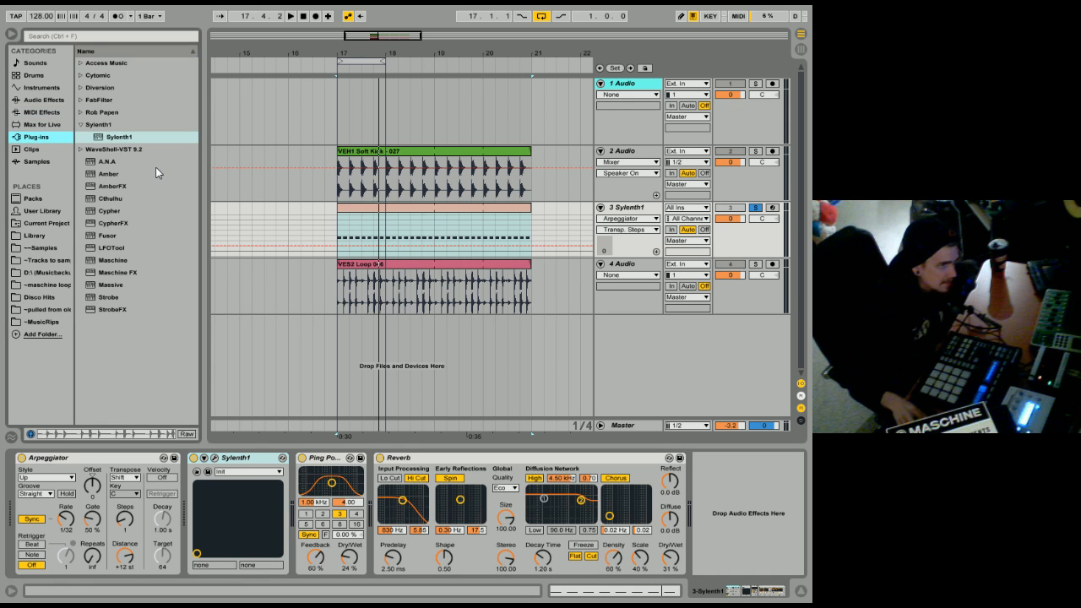
pyautogui.click(82, 101)
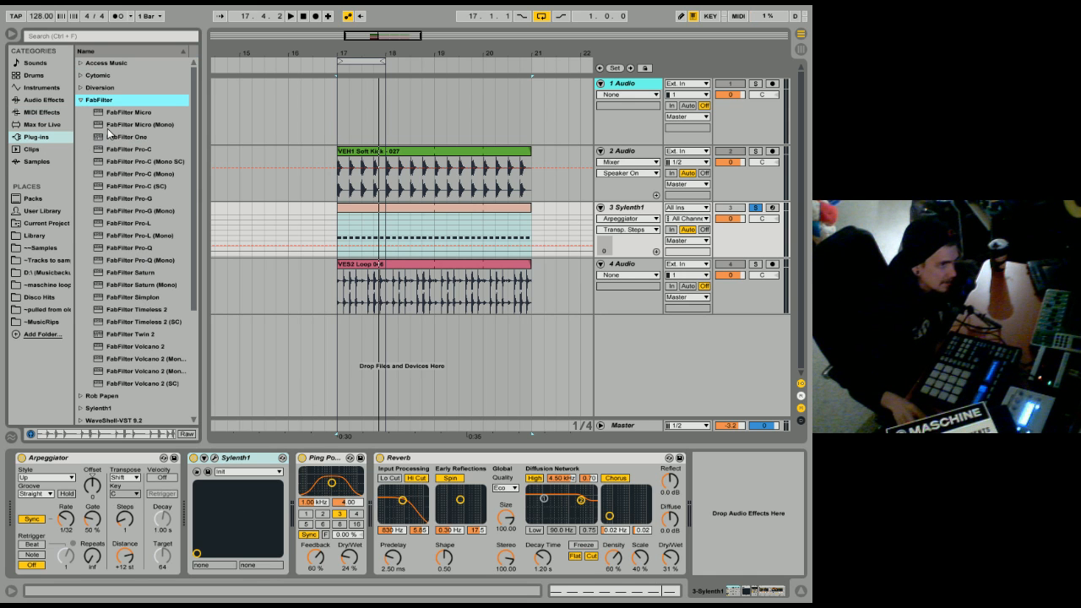
pyautogui.click(80, 100)
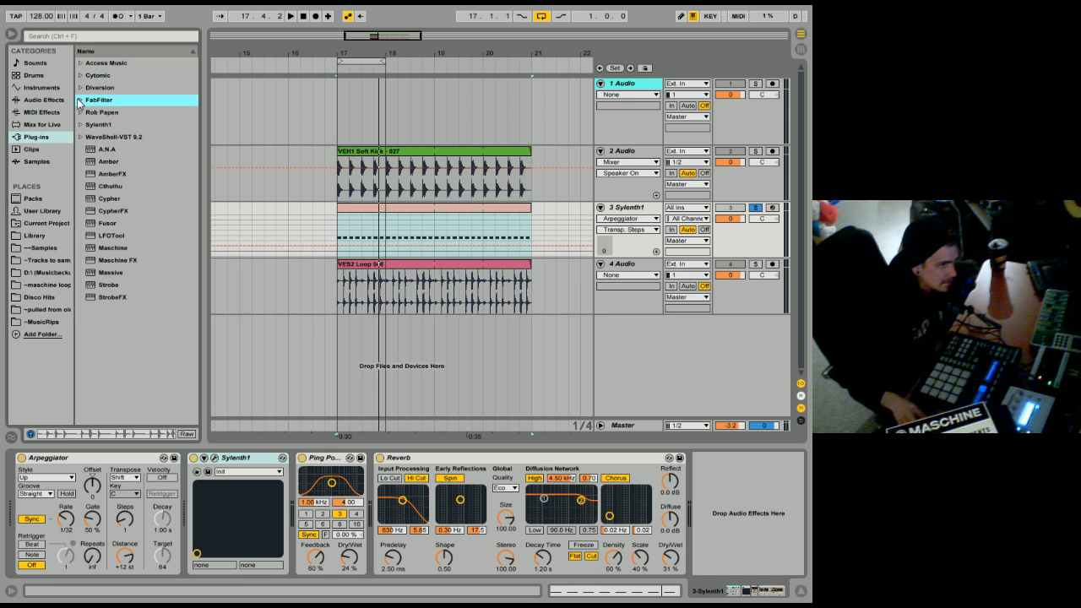
pyautogui.click(79, 101)
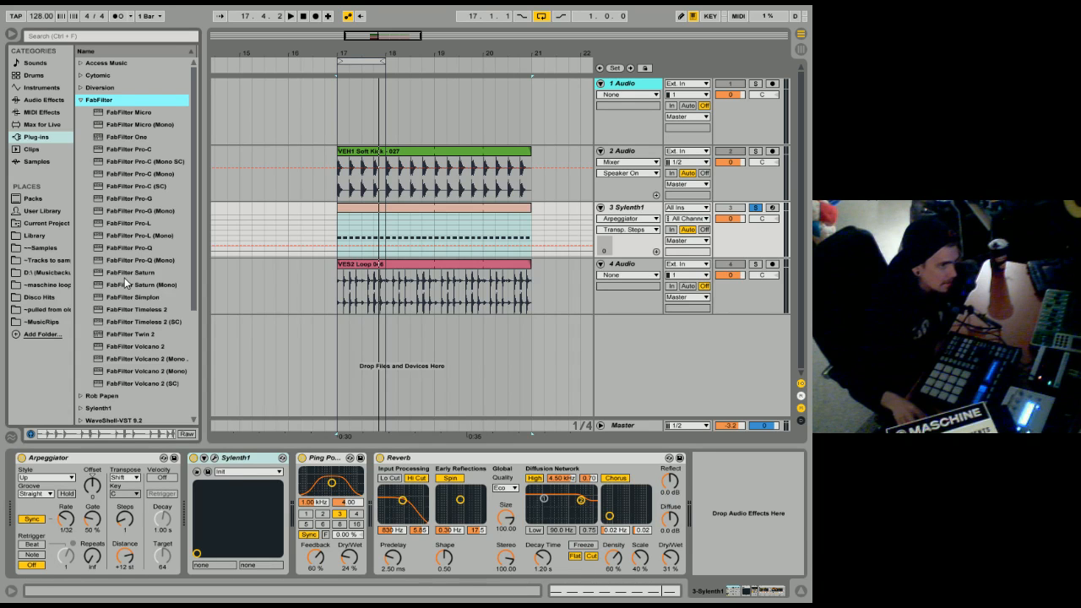
pyautogui.click(135, 346)
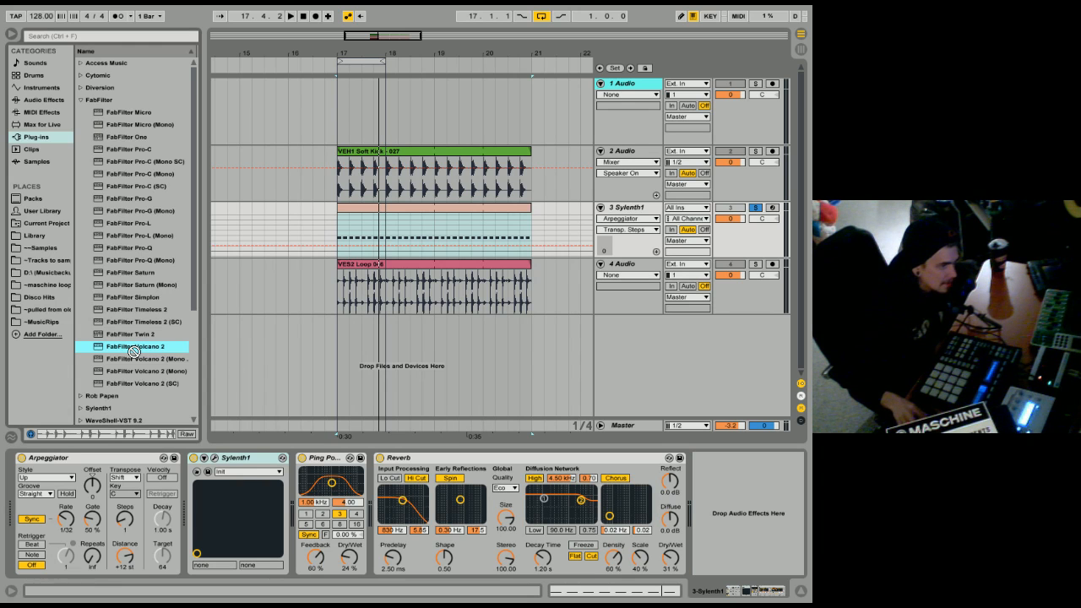
pyautogui.moveTo(134, 351); pyautogui.dragTo(305, 502)
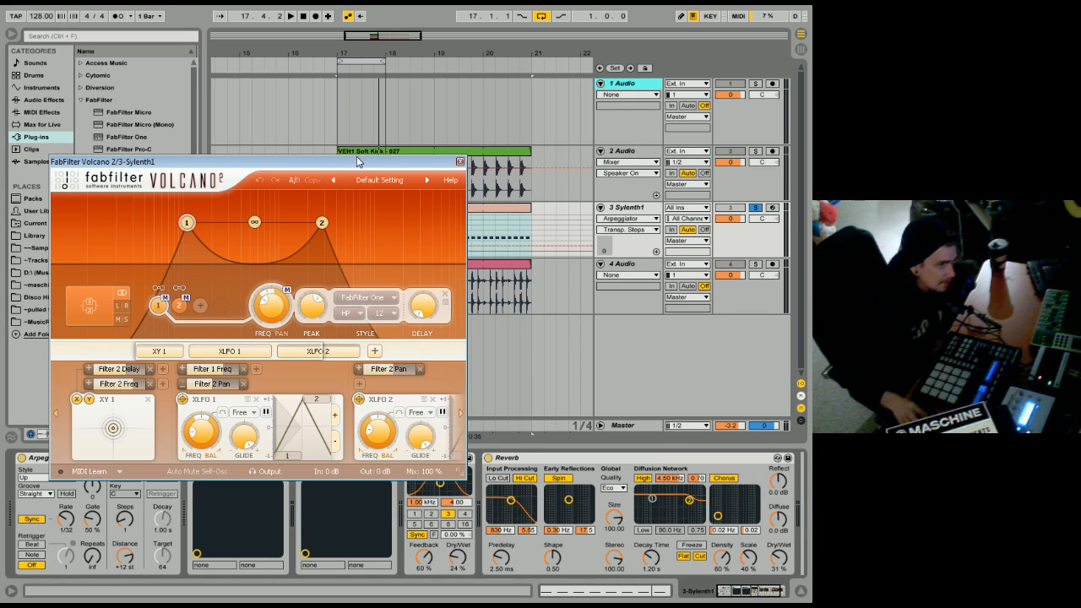
pyautogui.moveTo(417, 109); pyautogui.dragTo(413, 106)
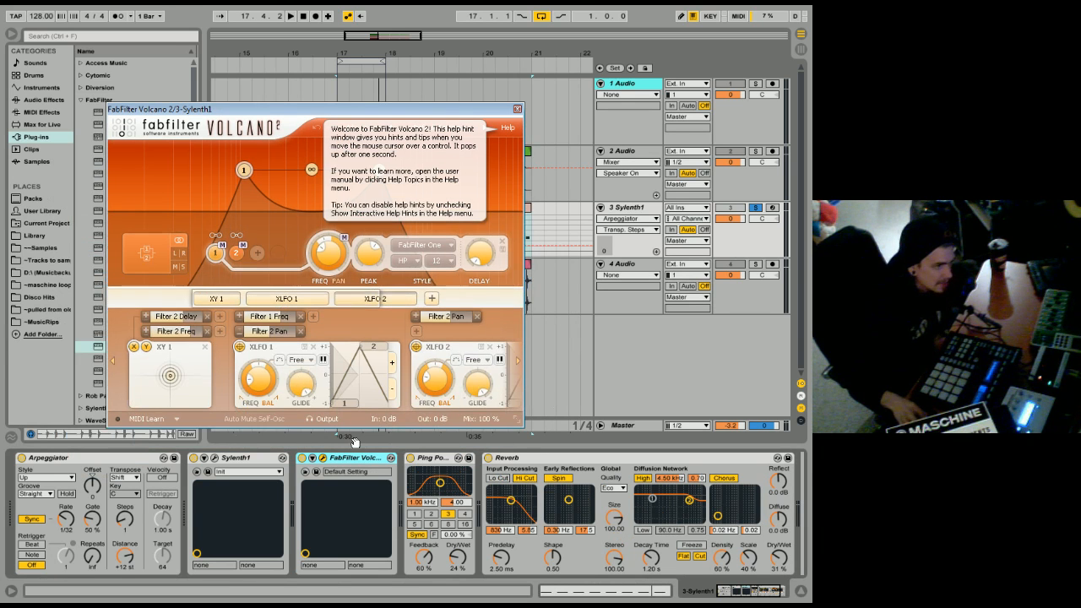
pyautogui.press('space')
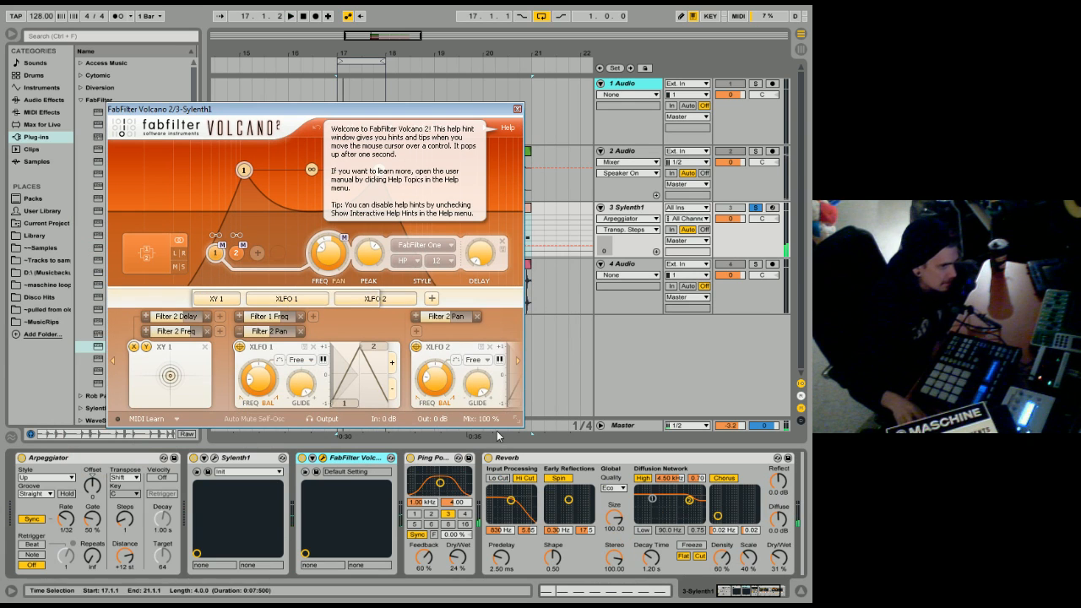
# Move FabFilter Volcano 2 between the Ping Pong Delay and Reverb, and remove it from the Sylenth1 device chain.
pyautogui.moveTo(342, 457); pyautogui.dragTo(452, 461)
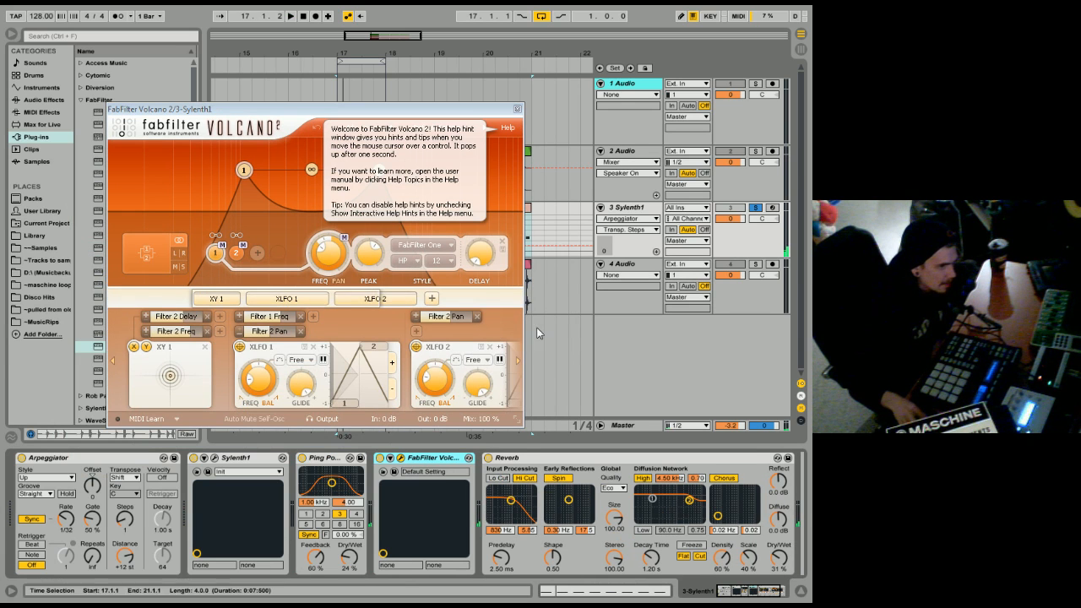
pyautogui.click(518, 109)
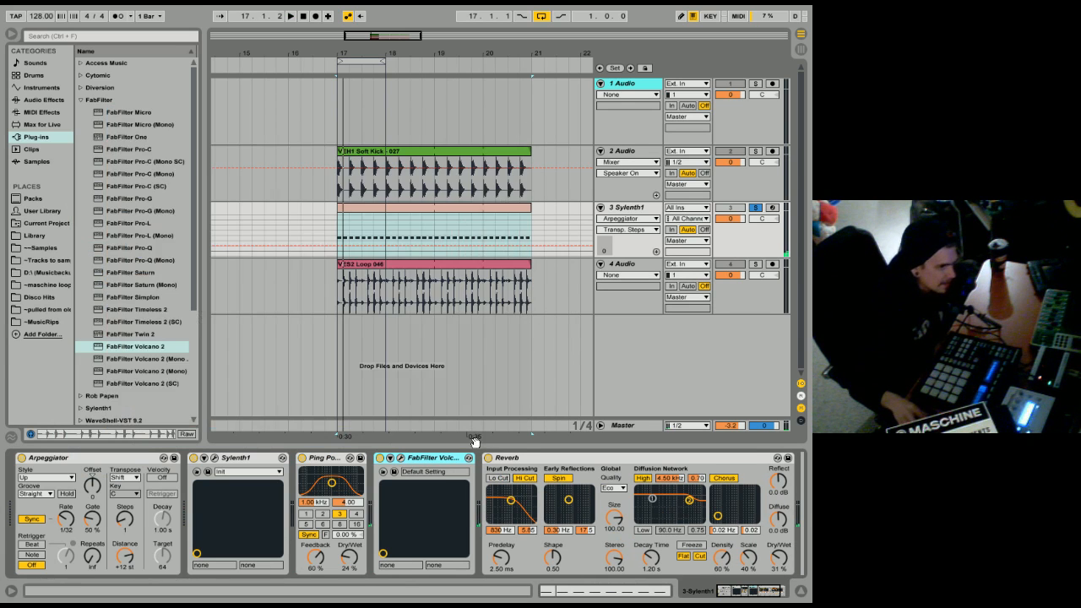
pyautogui.rightClick(435, 461)
pyautogui.click(448, 463)
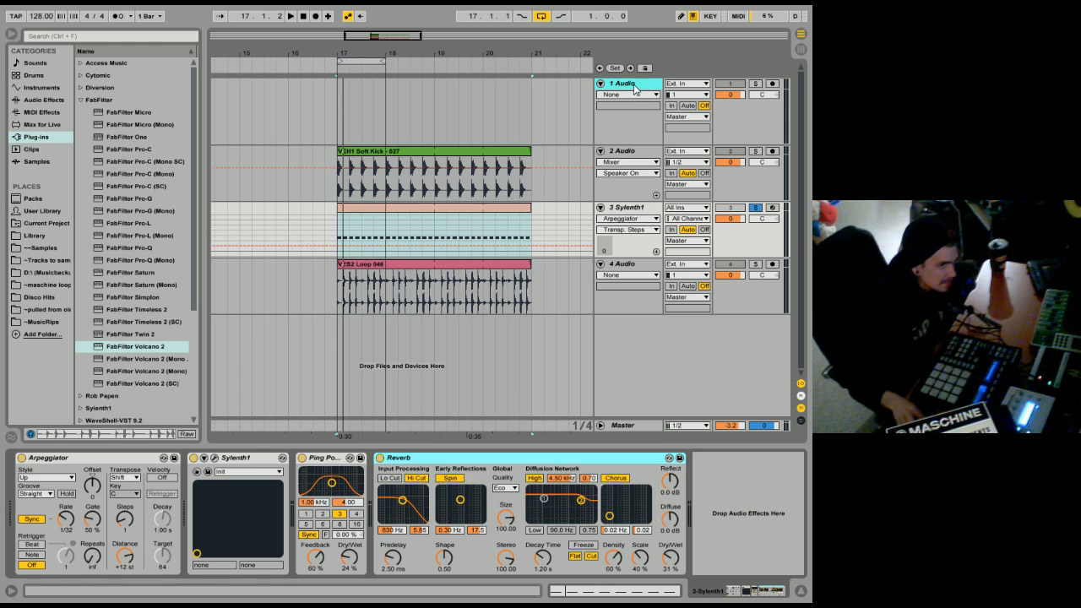
# Compare the device chains of the individual tracks, ending with the Sylenth1 track.
pyautogui.click(635, 151)
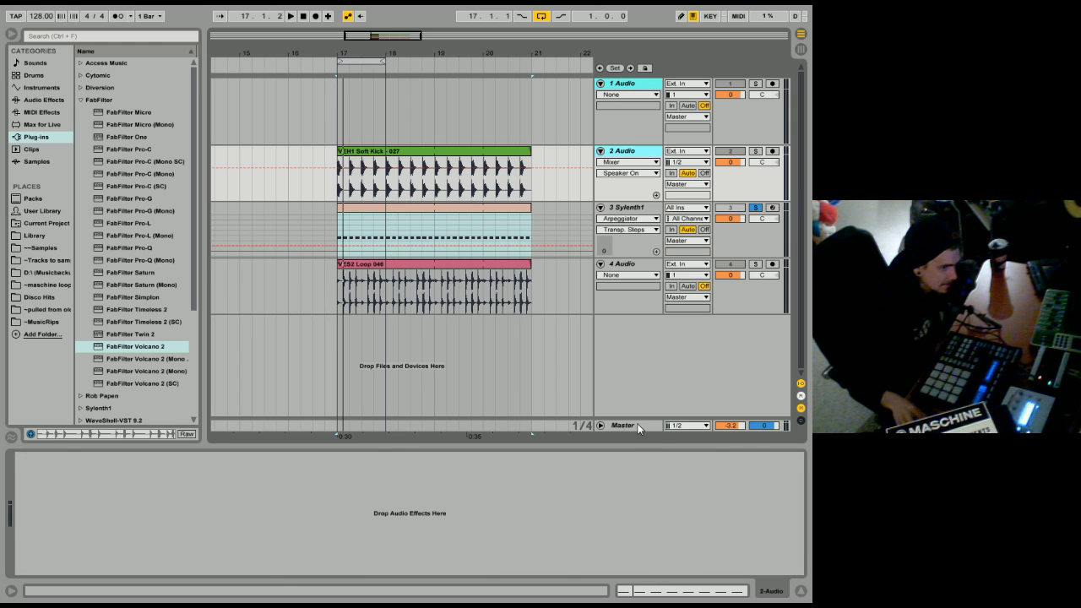
pyautogui.click(578, 428)
pyautogui.click(636, 86)
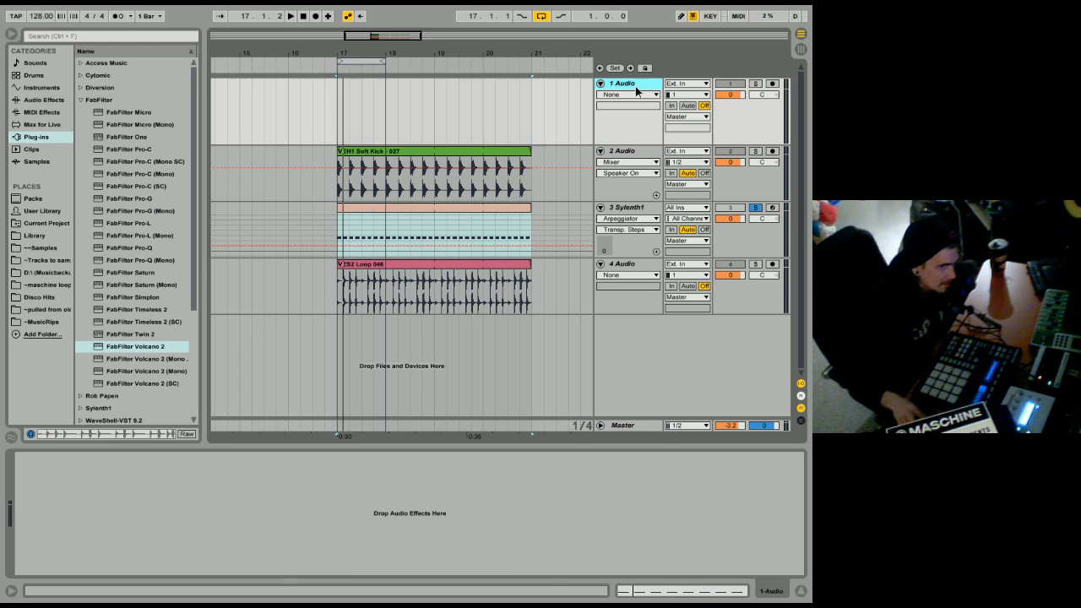
pyautogui.click(615, 154)
pyautogui.click(646, 215)
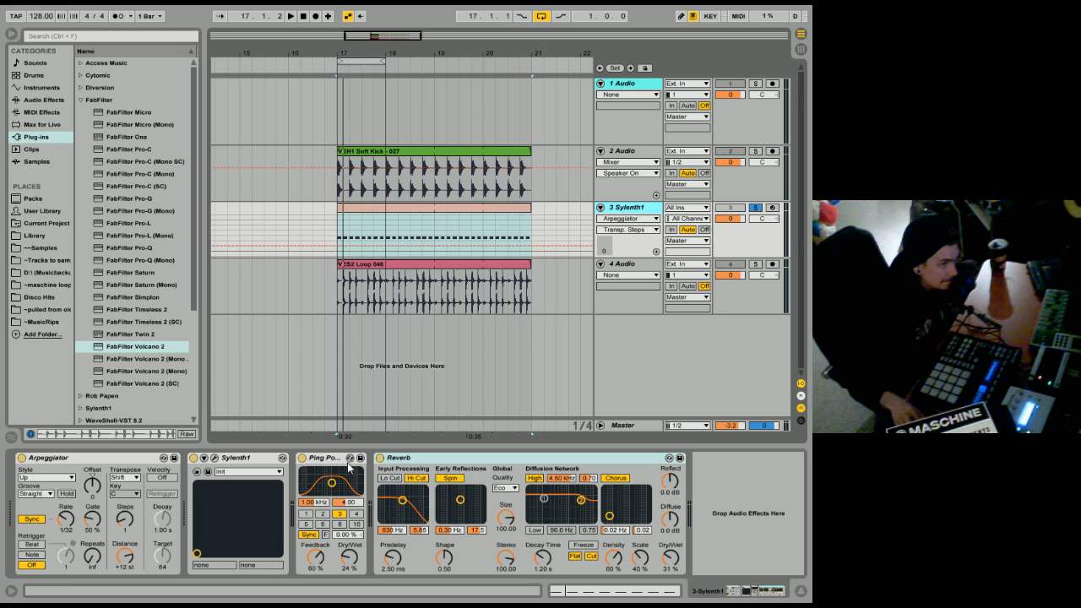
# Select the VEH1 Soft Kick clip on track 2, with the empty bars after it in view.
pyautogui.click(430, 152)
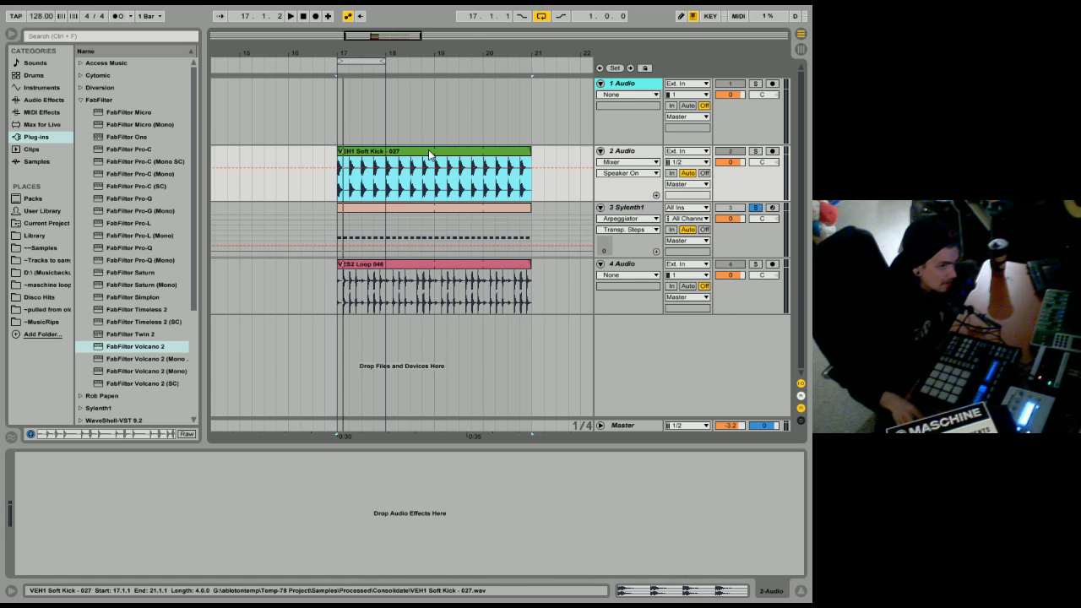
pyautogui.moveTo(403, 52); pyautogui.dragTo(257, 35)
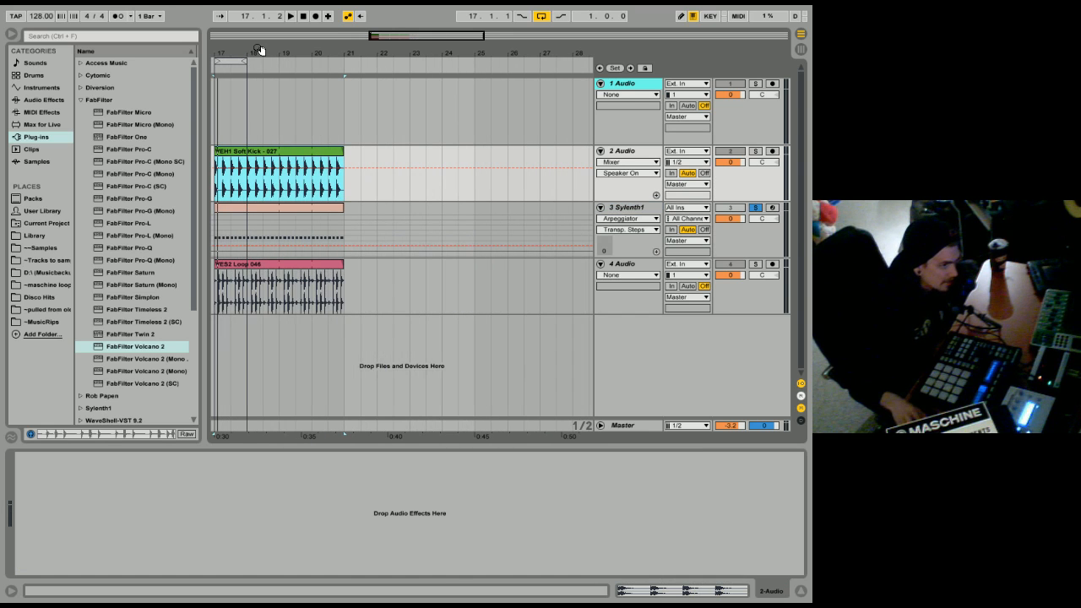